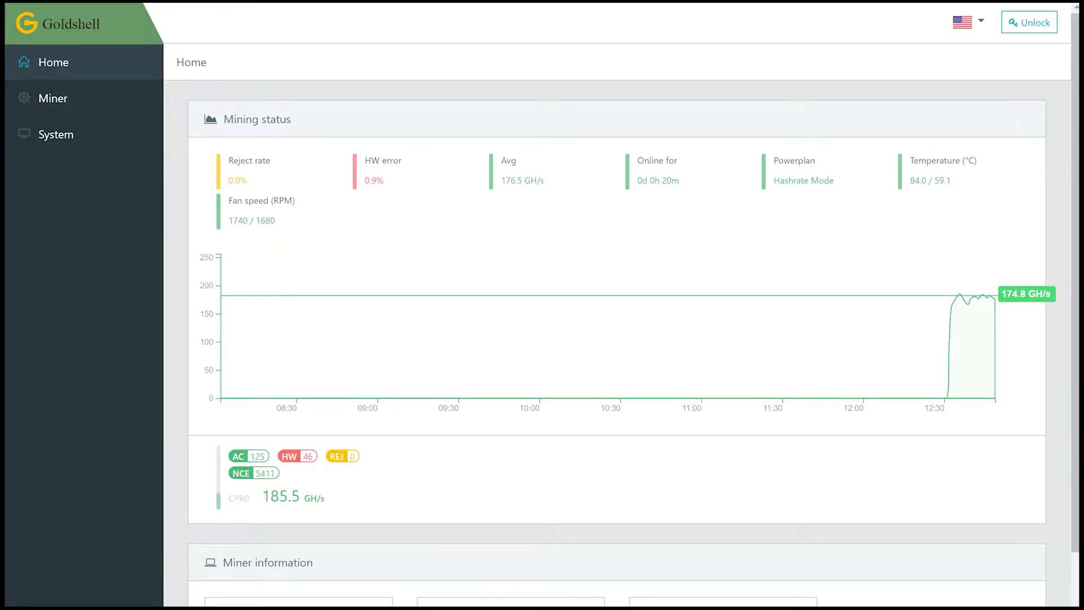
- Open the Unlock miner form from the Home dashboard
{"action": "left_click", "coordinate": [1026, 25]}
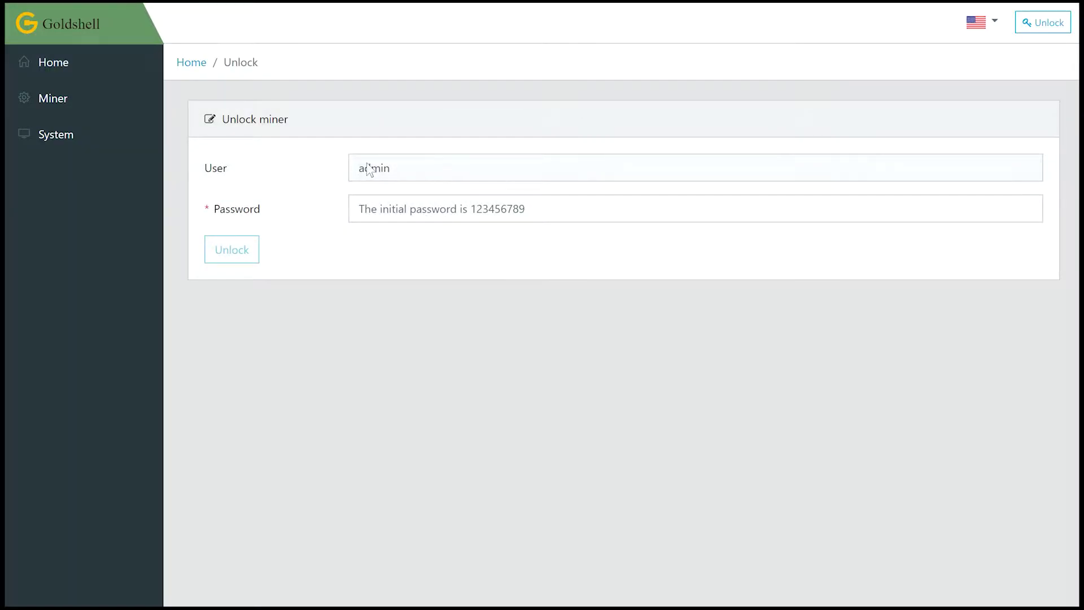
- Unlock the miner with the admin password, then dismiss Chrome's breach warning and save-password offer
{"action": "left_click", "coordinate": [571, 201]}
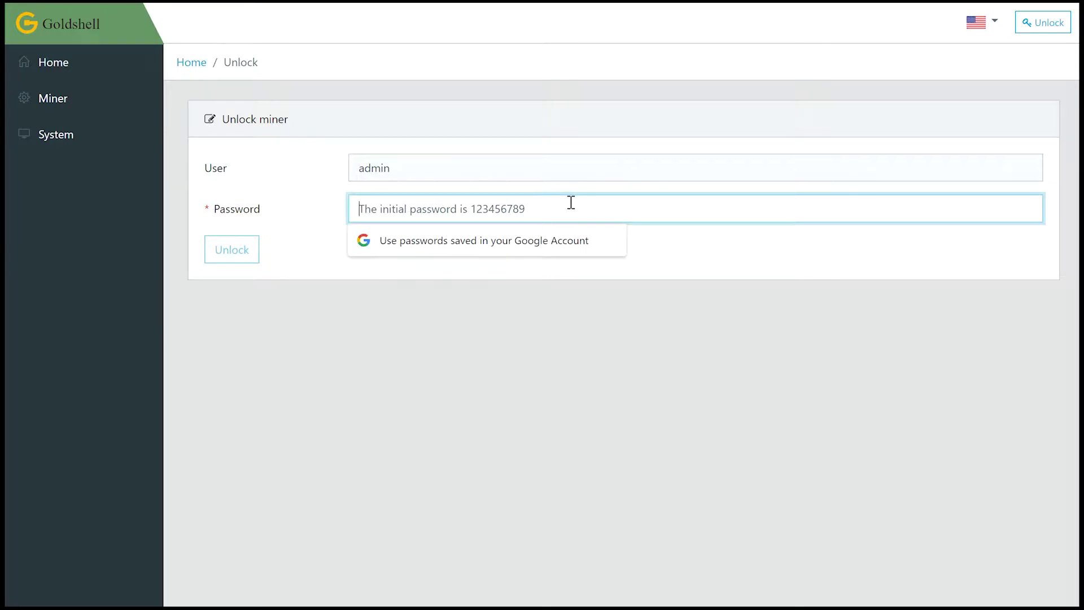
{"action": "type", "text": "1234567"}
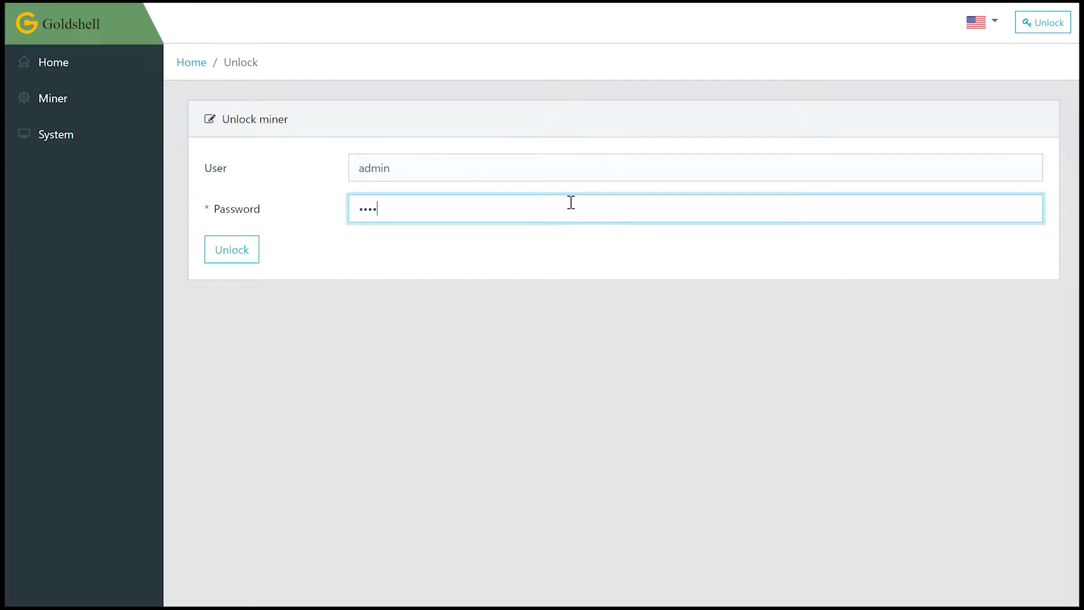
{"action": "type", "text": "89"}
{"action": "left_click", "coordinate": [234, 250]}
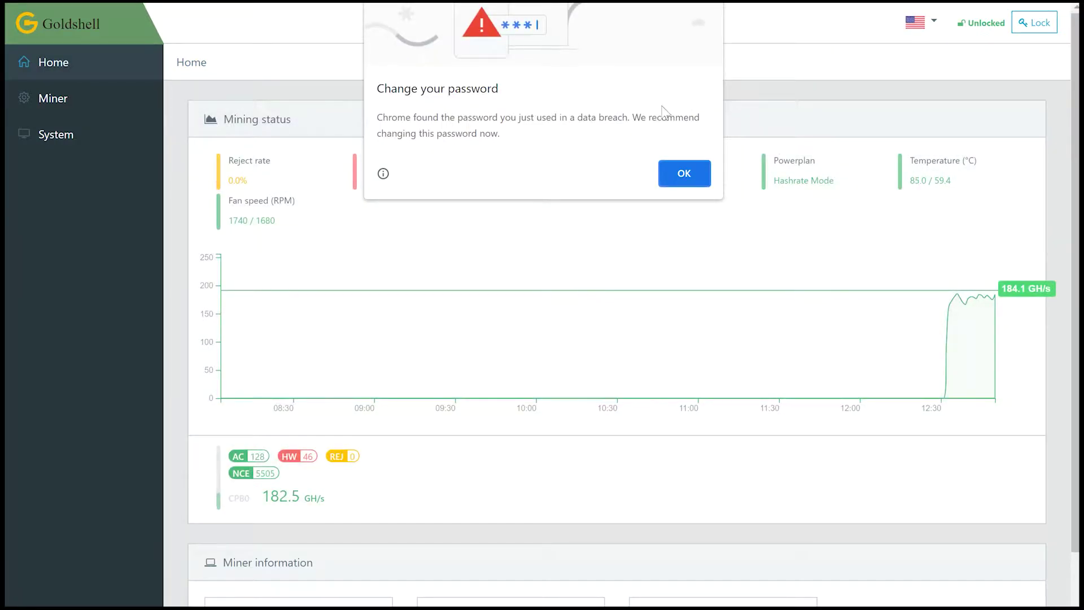
{"action": "left_click", "coordinate": [684, 174]}
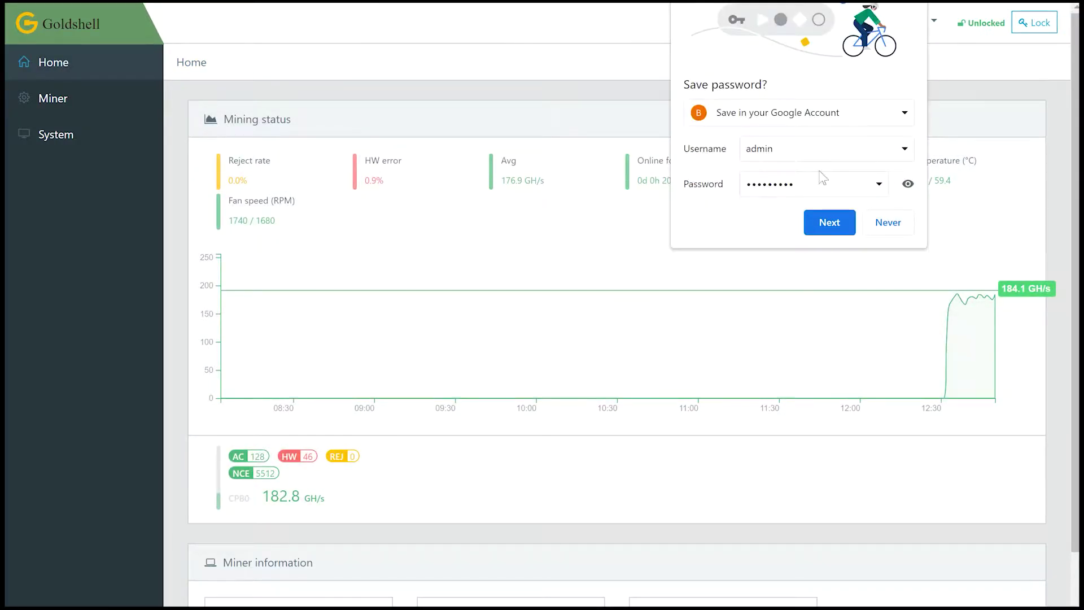
{"action": "left_click", "coordinate": [829, 222]}
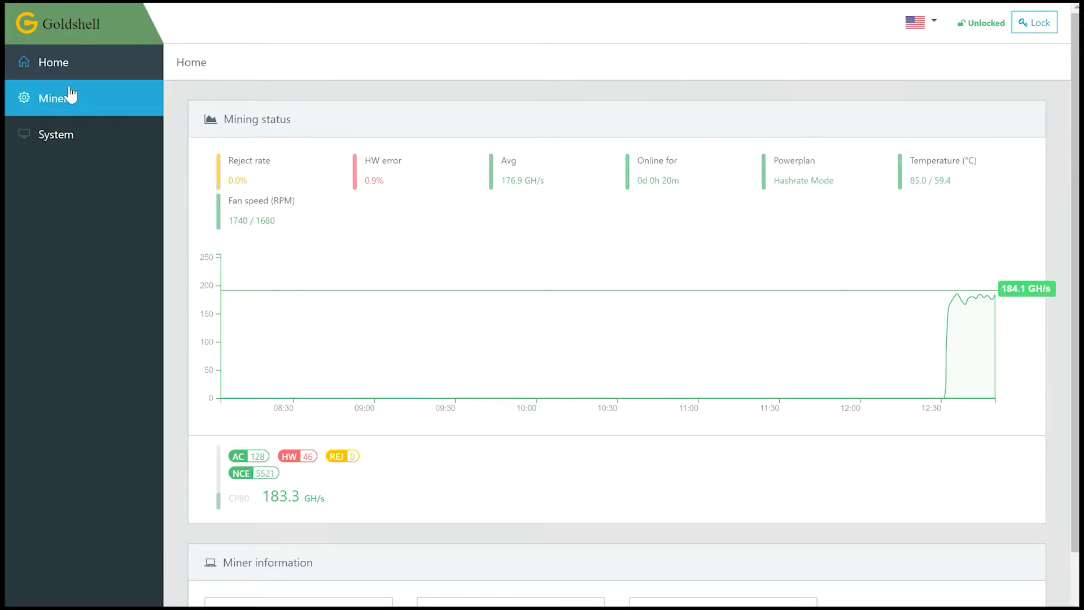
- On the System page, enter the current password and a first new password
{"action": "left_click", "coordinate": [84, 138]}
{"action": "scroll", "coordinate": [637, 256], "scroll_direction": "down", "scroll_amount": 3}
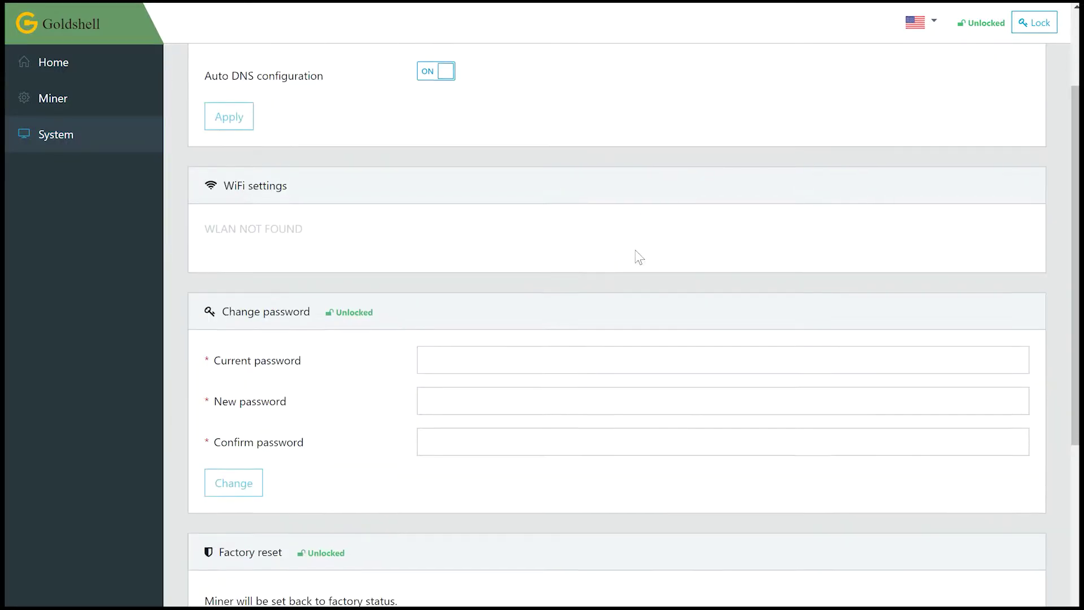
{"action": "left_click", "coordinate": [531, 344]}
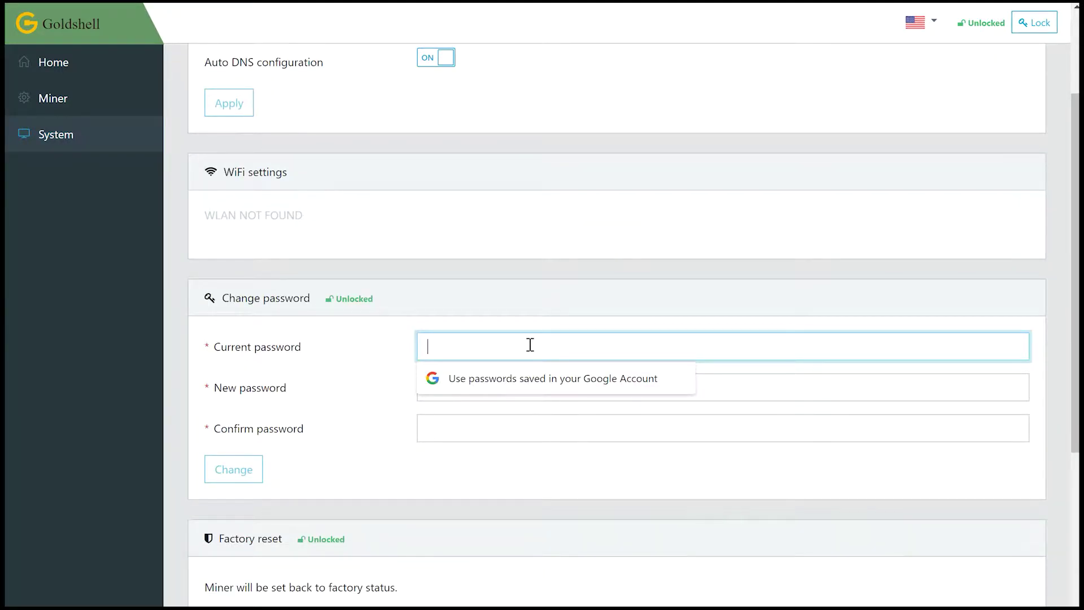
{"action": "type", "text": "123456"}
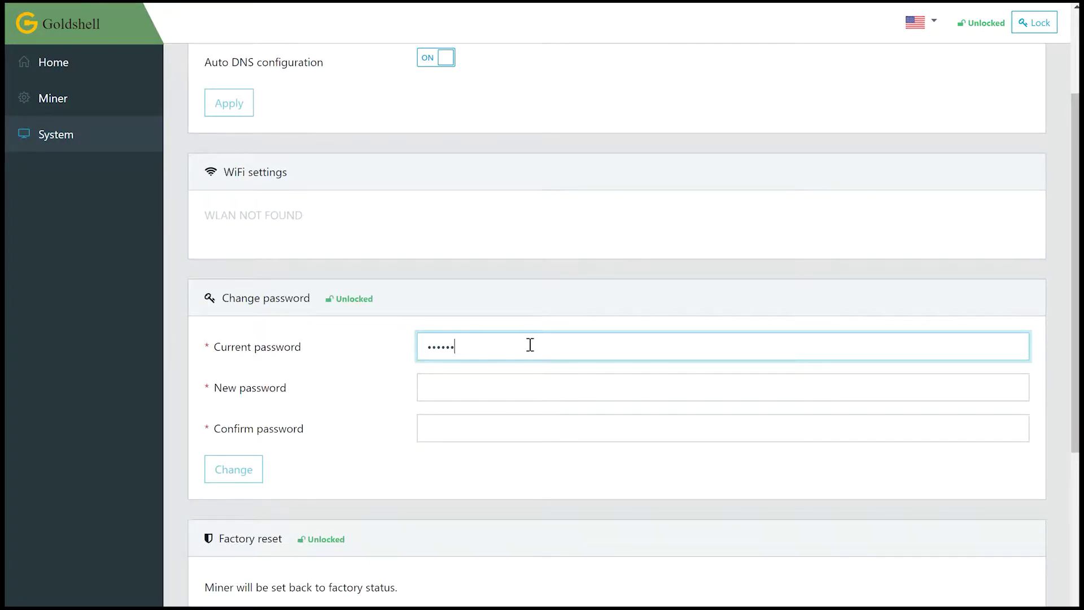
{"action": "type", "text": "789"}
{"action": "key", "text": "Tab"}
{"action": "type", "text": "123456789"}
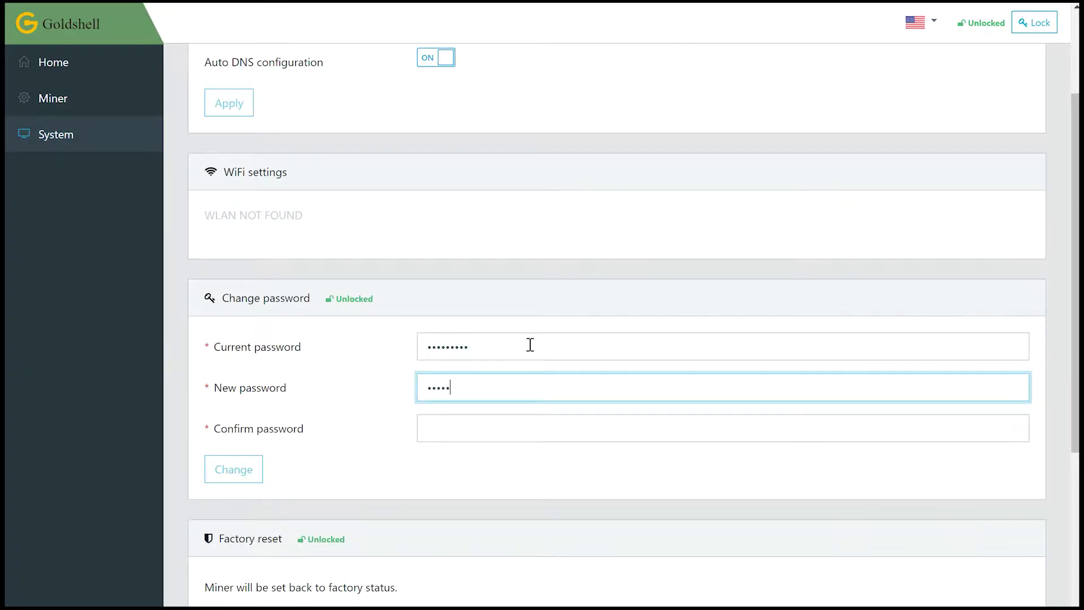
{"action": "key", "text": "Tab"}
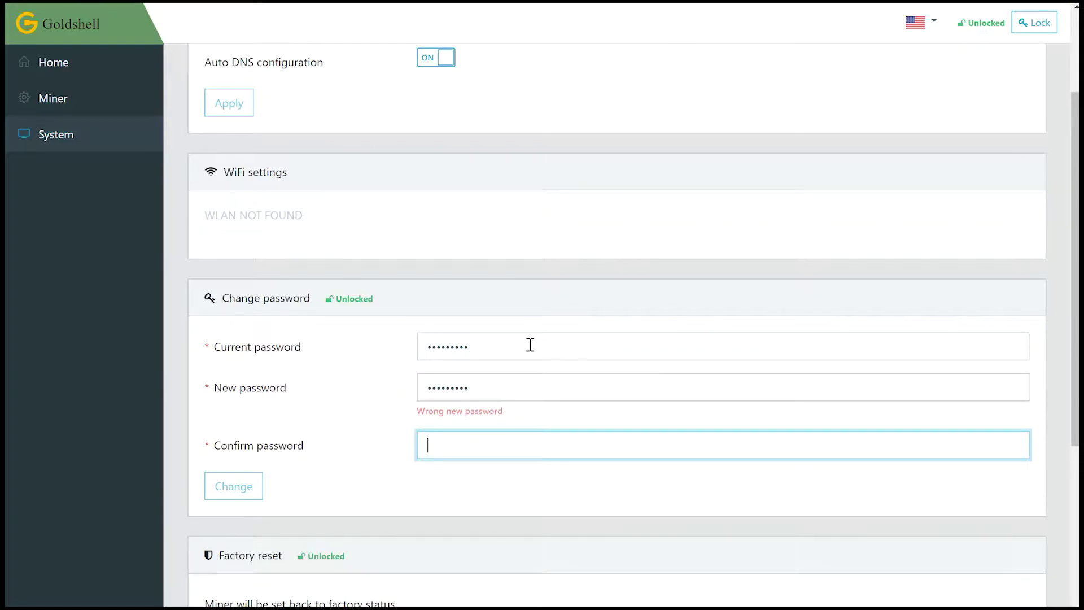
{"action": "type", "text": "123456789"}
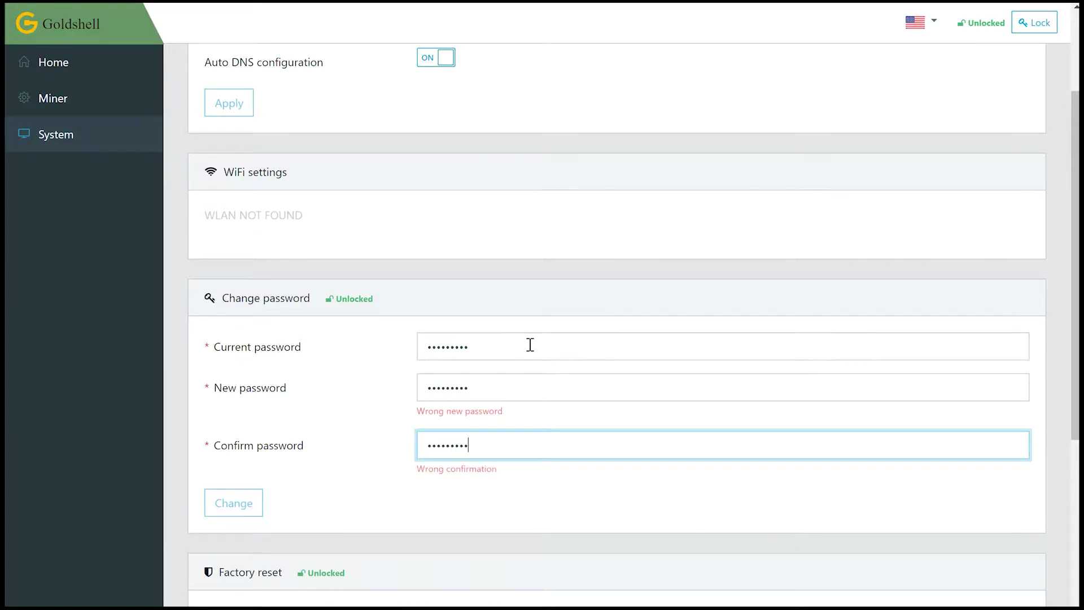
- Replace the rejected new password with a longer one, confirm it and apply the change
{"action": "double_click", "coordinate": [513, 382]}
{"action": "key", "text": "BackSpace"}
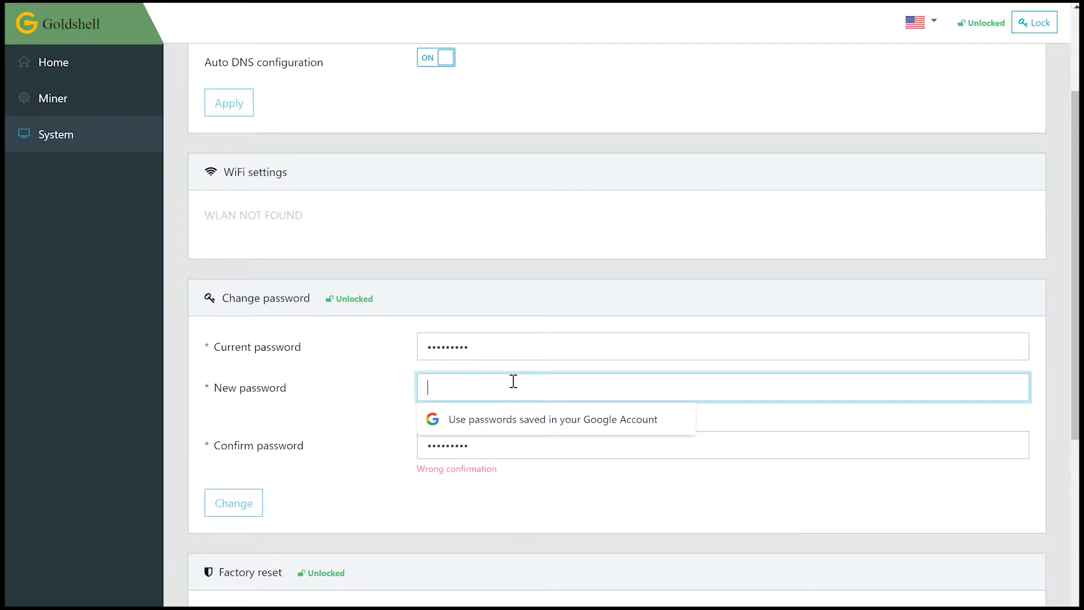
{"action": "type", "text": "123456789"}
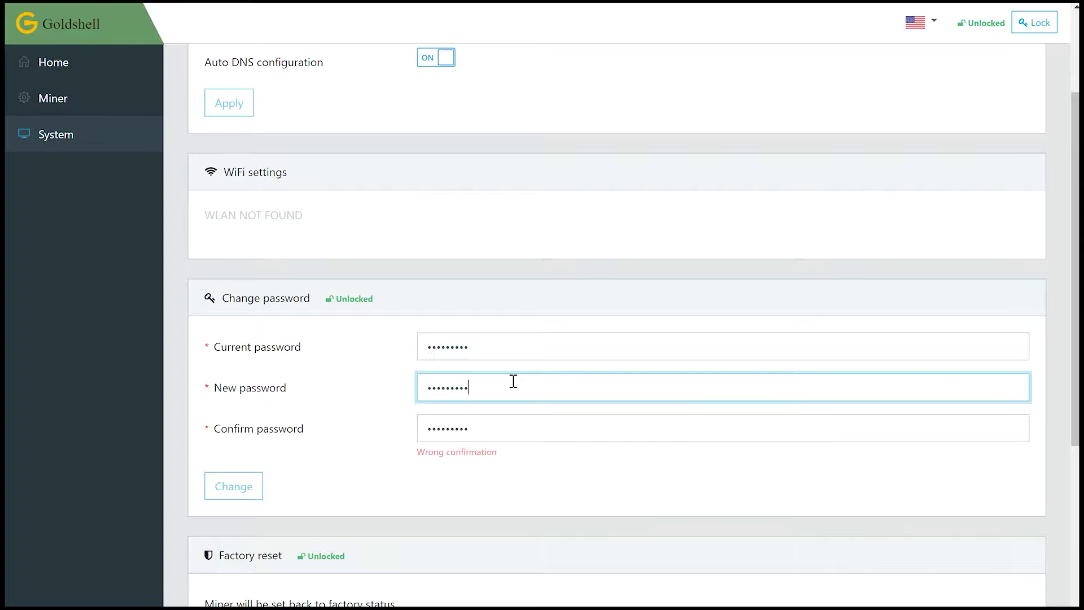
{"action": "type", "text": "1234"}
{"action": "key", "text": "Tab"}
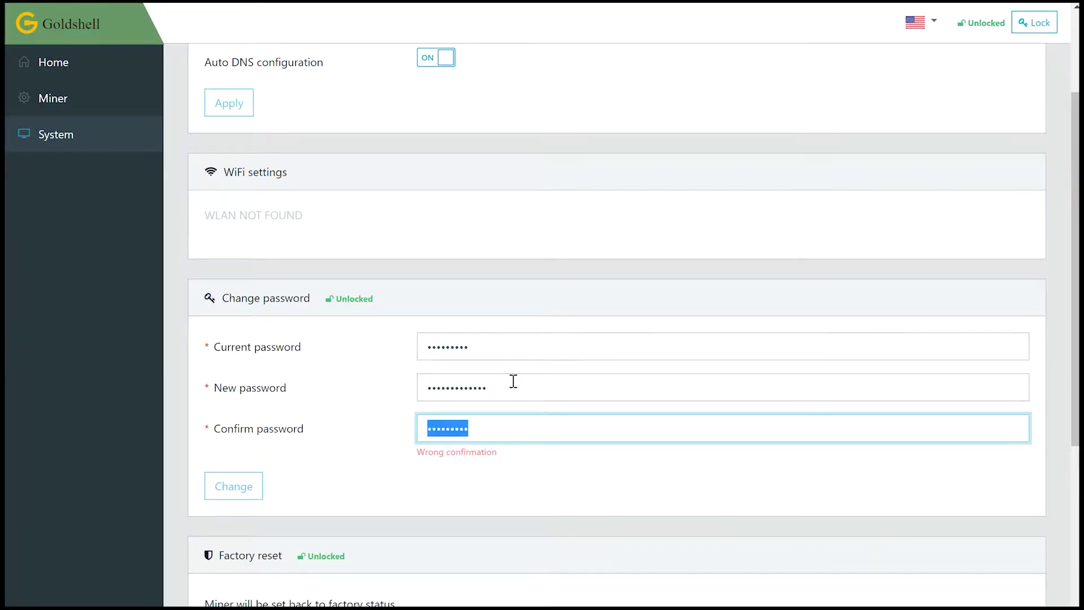
{"action": "type", "text": "1234567891"}
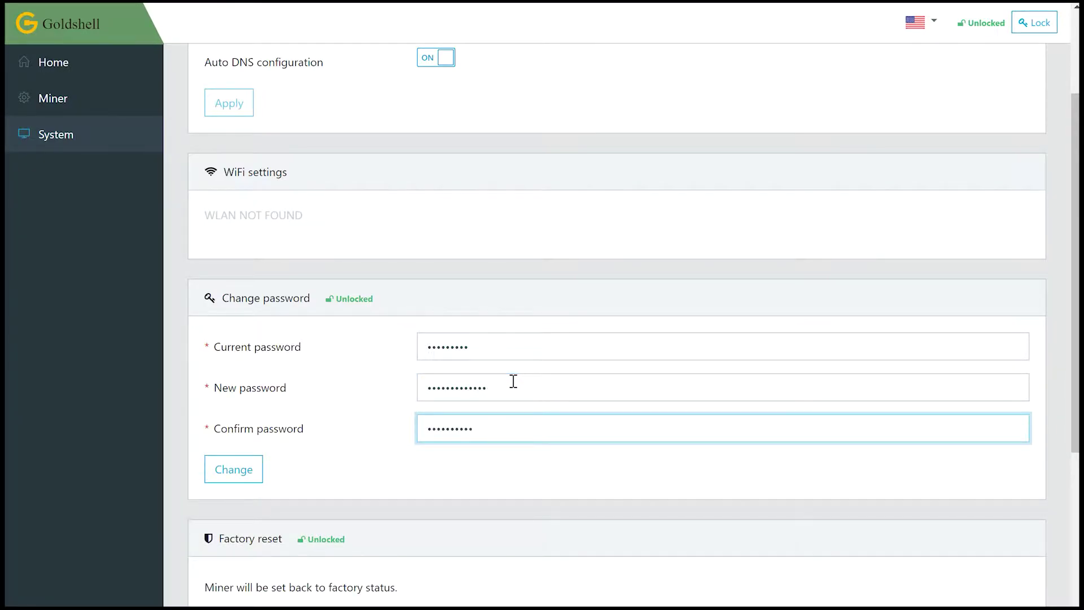
{"action": "type", "text": "234"}
{"action": "key", "text": "BackSpace"}
{"action": "key", "text": "BackSpace"}
{"action": "key", "text": "BackSpace"}
{"action": "key", "text": "BackSpace"}
{"action": "key", "text": "BackSpace"}
{"action": "key", "text": "BackSpace"}
{"action": "key", "text": "BackSpace"}
{"action": "key", "text": "BackSpace"}
{"action": "key", "text": "BackSpace"}
{"action": "key", "text": "BackSpace"}
{"action": "key", "text": "BackSpace"}
{"action": "key", "text": "BackSpace"}
{"action": "key", "text": "BackSpace"}
{"action": "type", "text": "1234567890234"}
{"action": "left_click", "coordinate": [528, 470]}
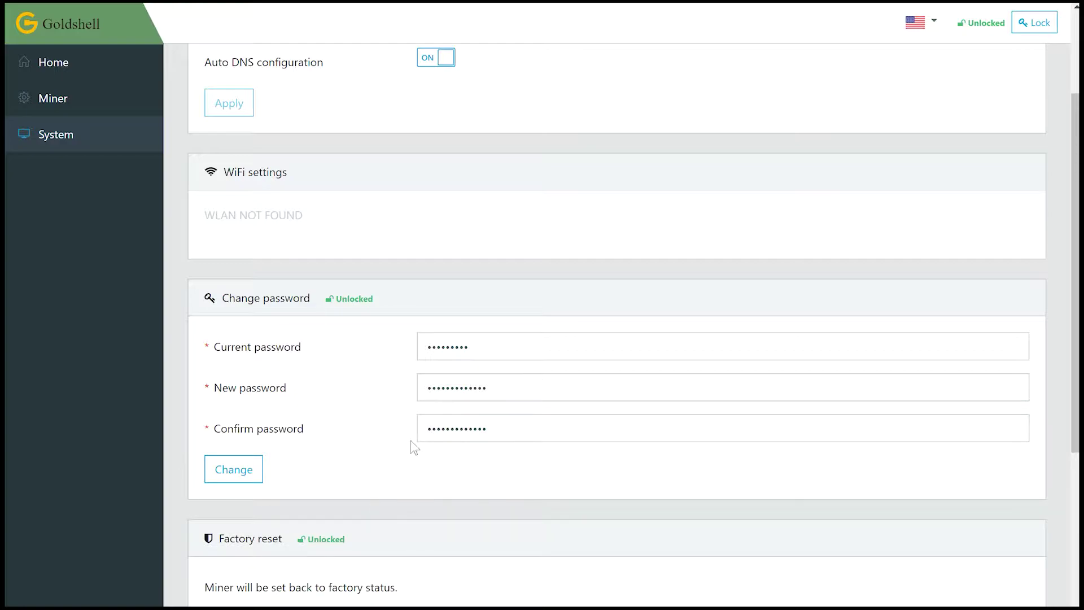
{"action": "left_click", "coordinate": [259, 481]}
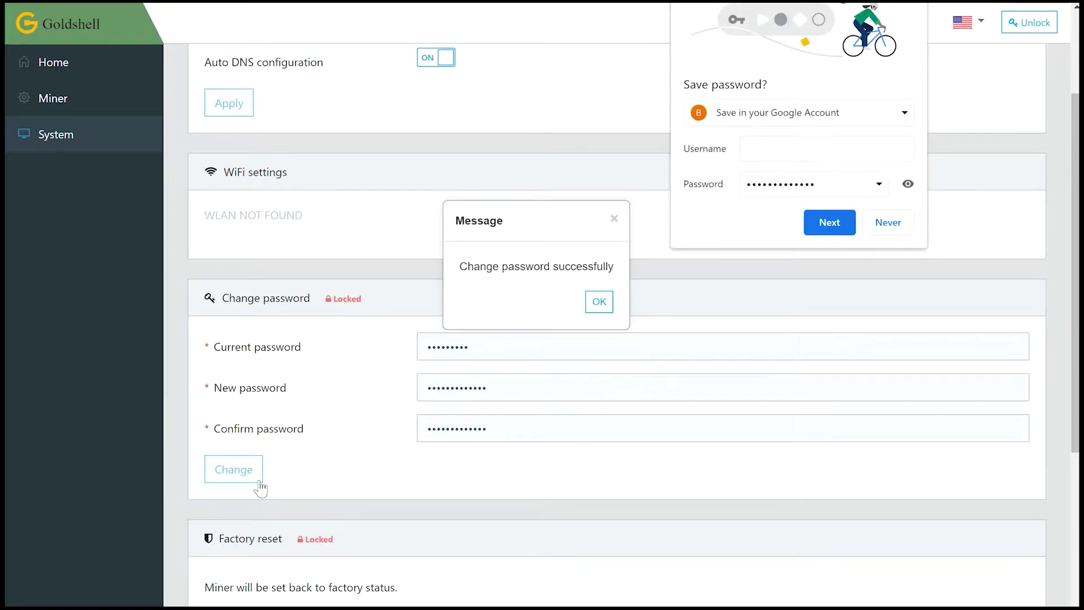
{"action": "left_click", "coordinate": [609, 302]}
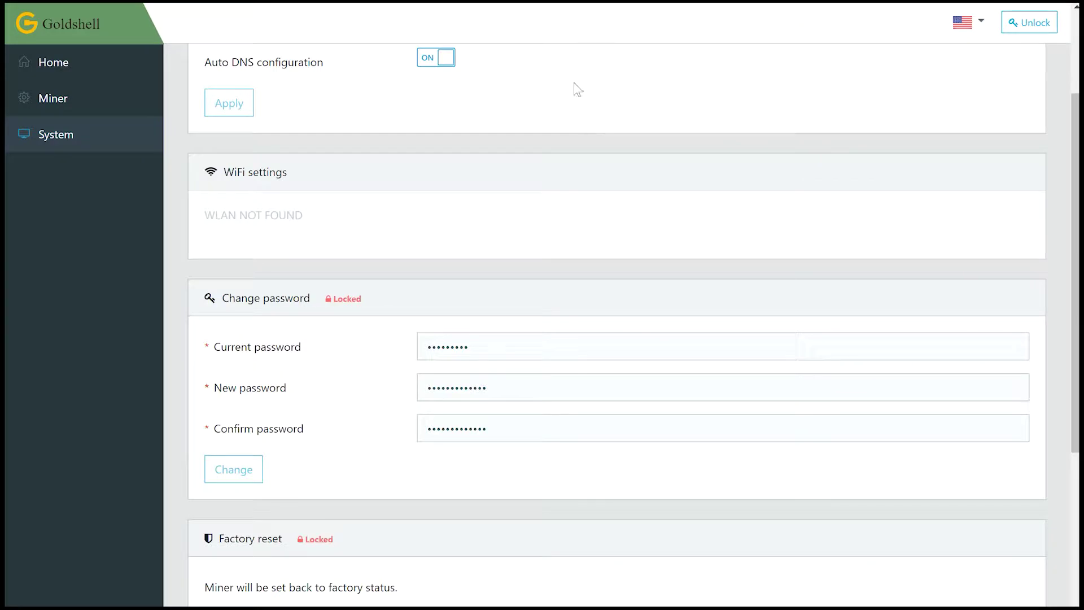
- Go to the Miner settings page
{"action": "scroll", "coordinate": [523, 118], "scroll_direction": "down", "scroll_amount": 1}
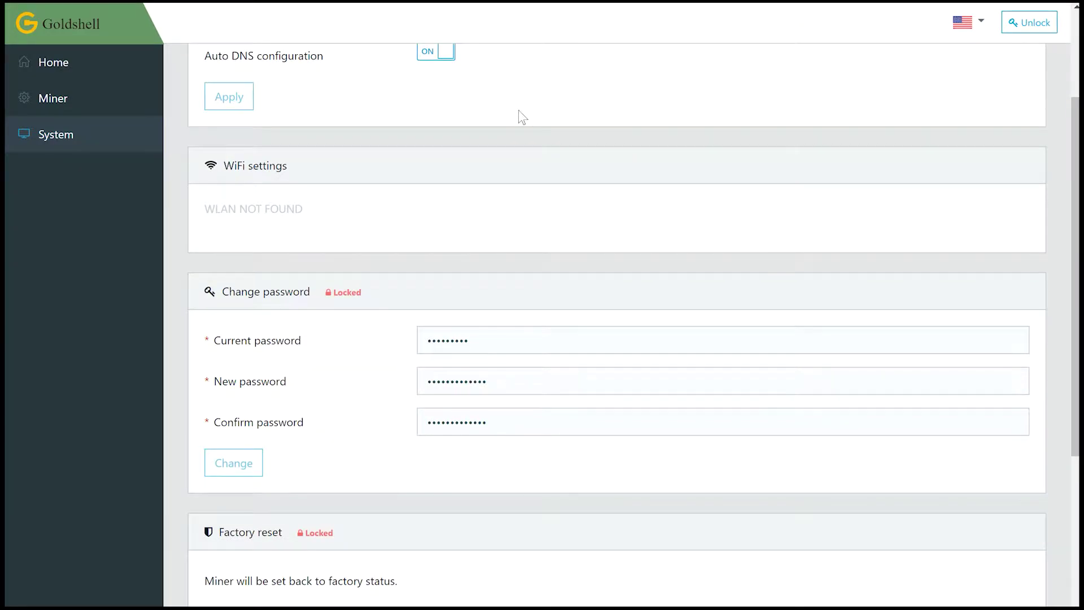
{"action": "scroll", "coordinate": [522, 117], "scroll_direction": "down", "scroll_amount": 1}
{"action": "scroll", "coordinate": [522, 118], "scroll_direction": "up", "scroll_amount": 3}
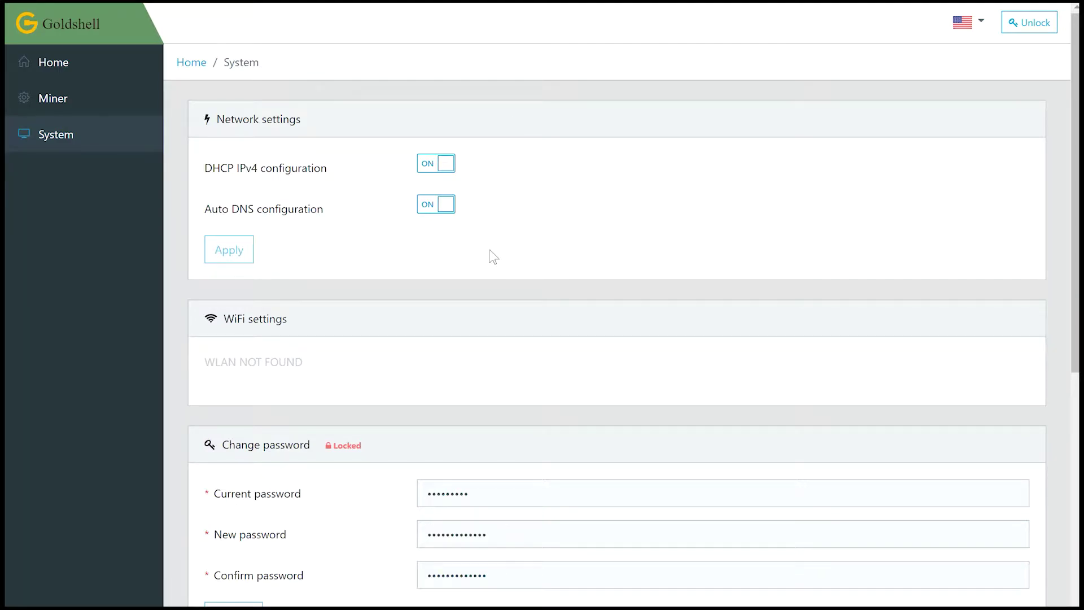
{"action": "scroll", "coordinate": [325, 312], "scroll_direction": "down", "scroll_amount": 8}
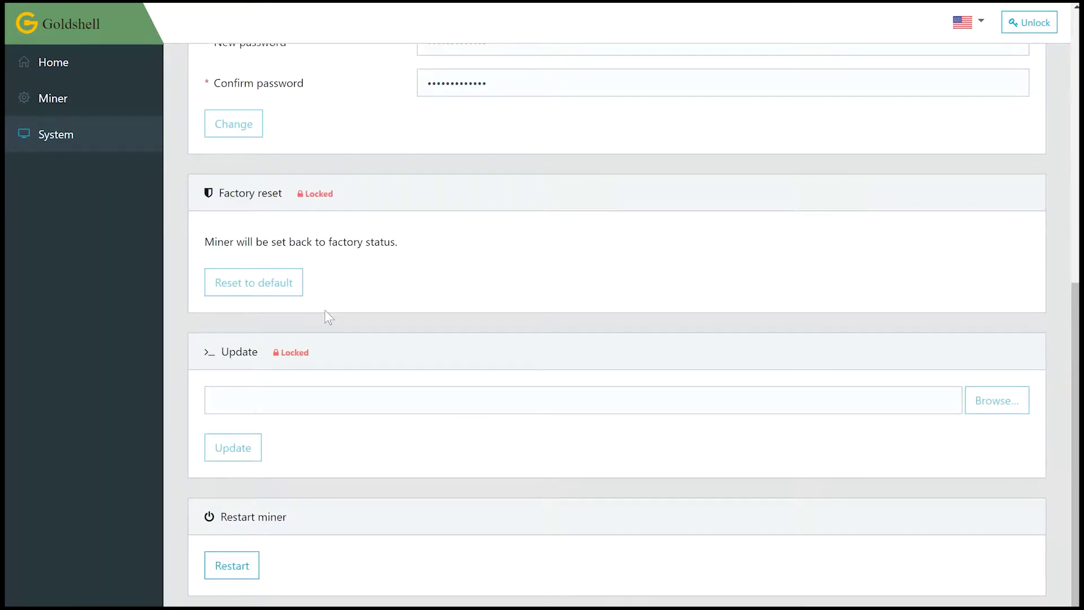
{"action": "scroll", "coordinate": [325, 312], "scroll_direction": "up", "scroll_amount": 8}
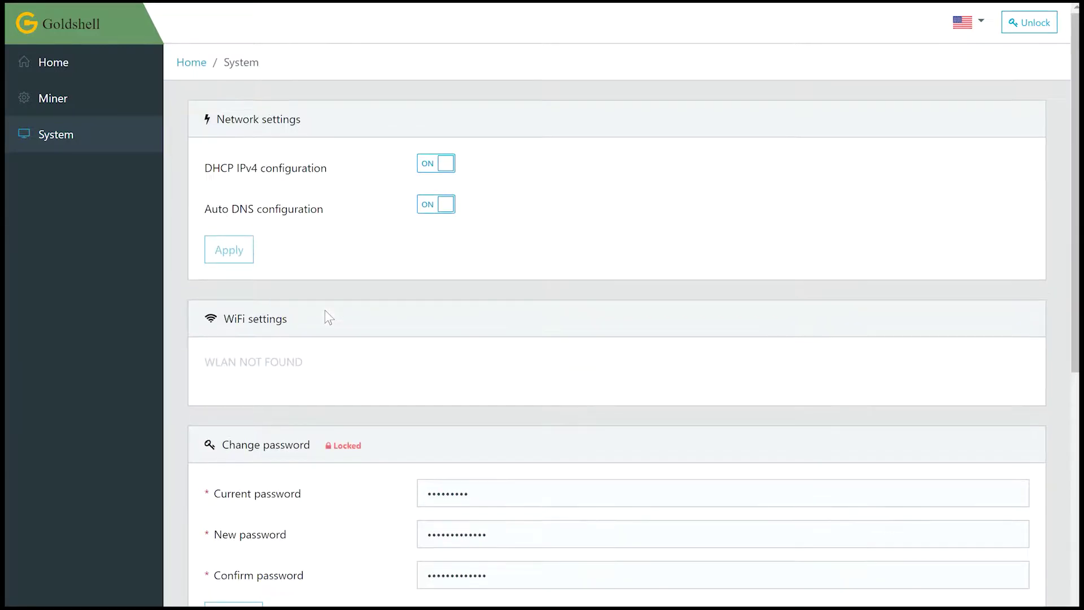
{"action": "left_click", "coordinate": [78, 104]}
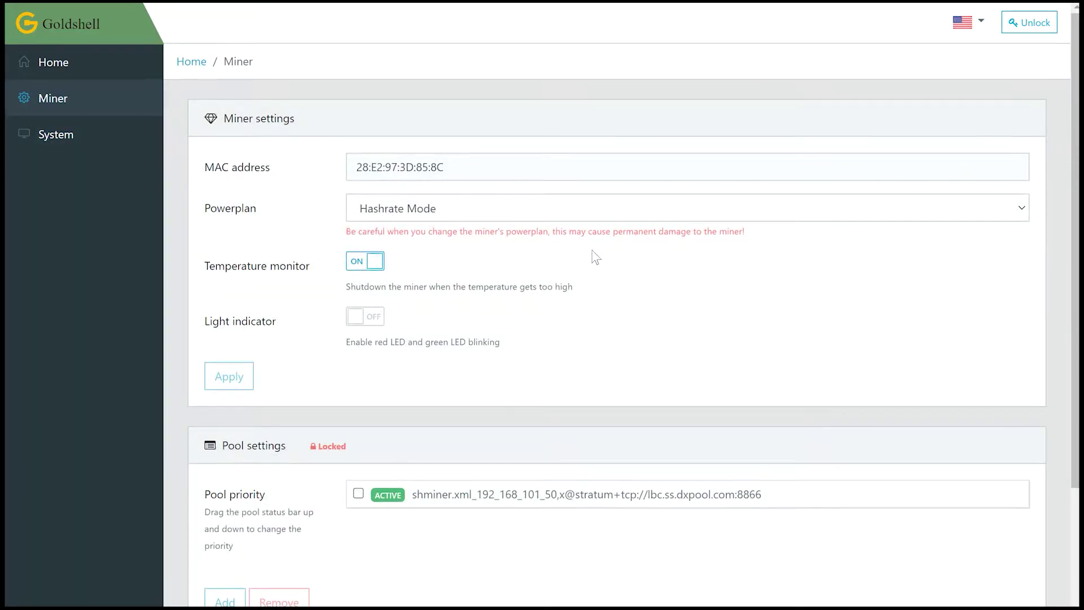
- Keep the power plan set to Hashrate Mode
{"action": "scroll", "coordinate": [594, 257], "scroll_direction": "down", "scroll_amount": 1}
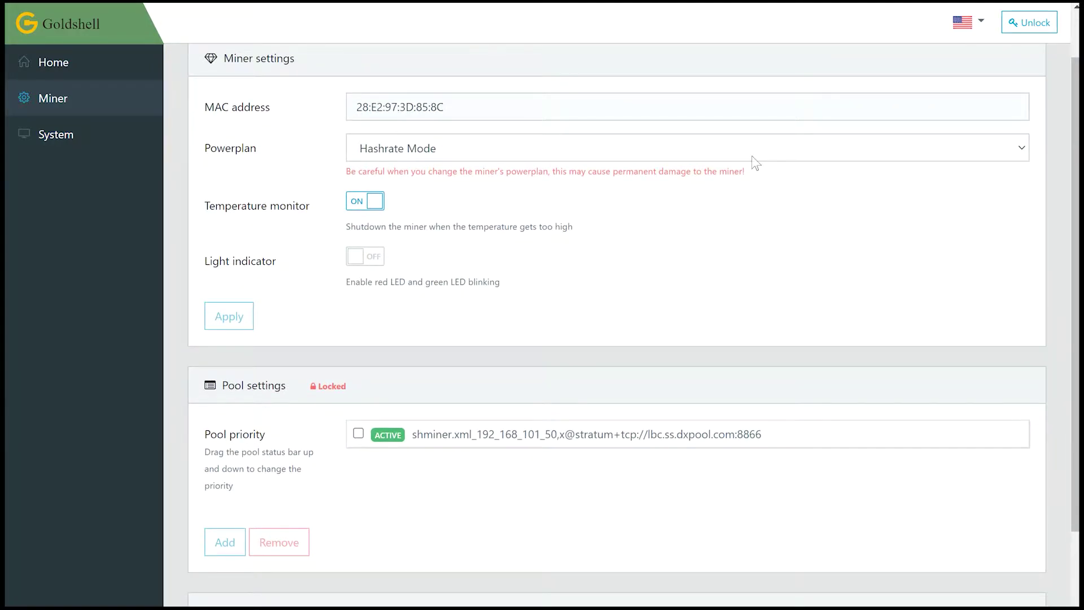
{"action": "left_click", "coordinate": [752, 156]}
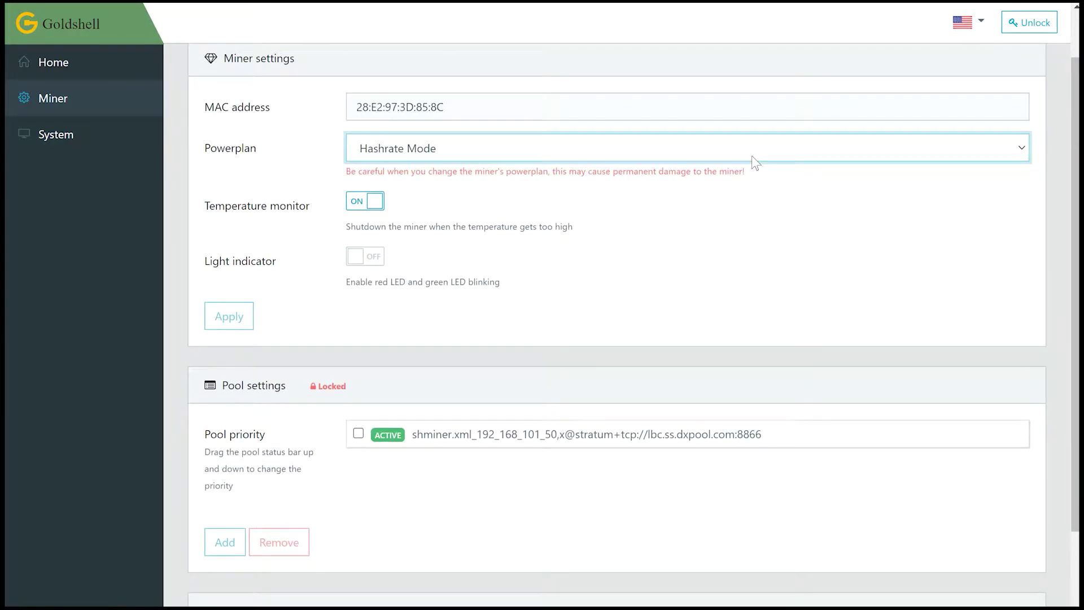
{"action": "left_click", "coordinate": [773, 221]}
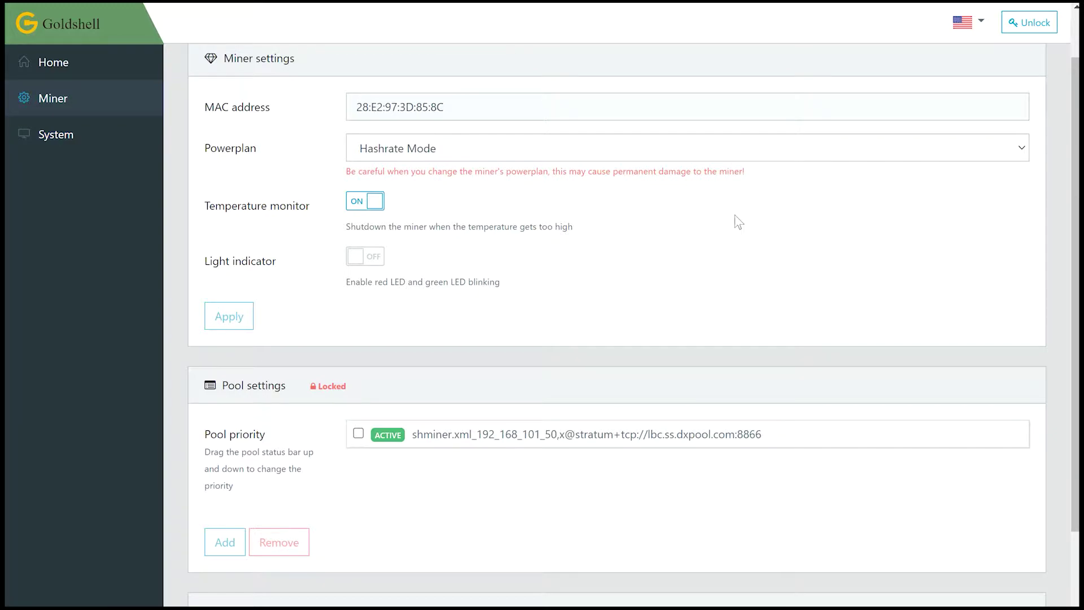
- Turn the Light indicator on and apply the Miner settings
{"action": "scroll", "coordinate": [648, 237], "scroll_direction": "down", "scroll_amount": 1}
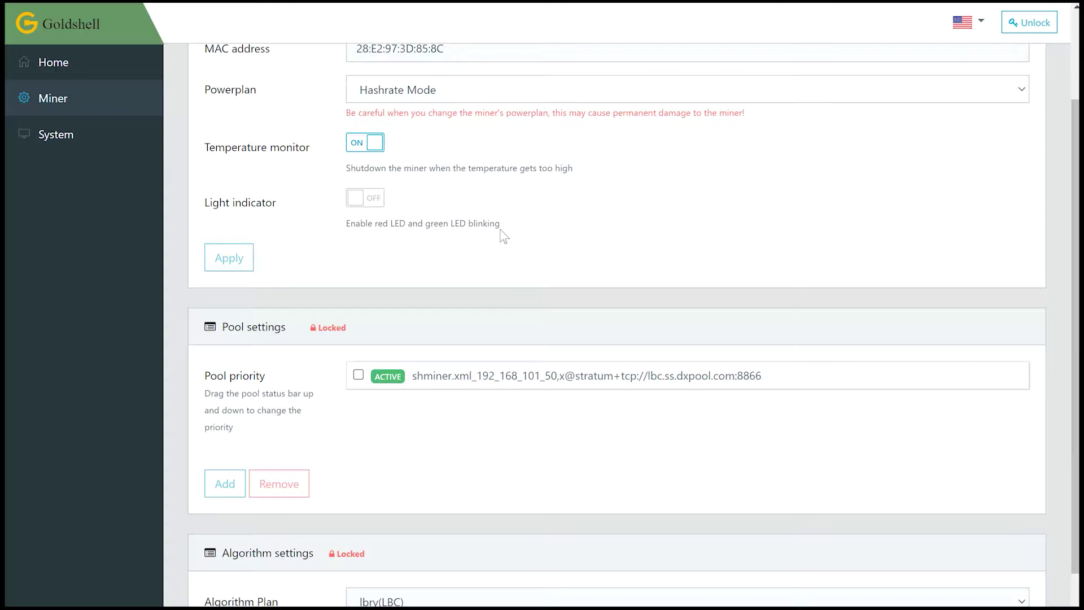
{"action": "left_click", "coordinate": [377, 199]}
{"action": "left_click", "coordinate": [377, 198]}
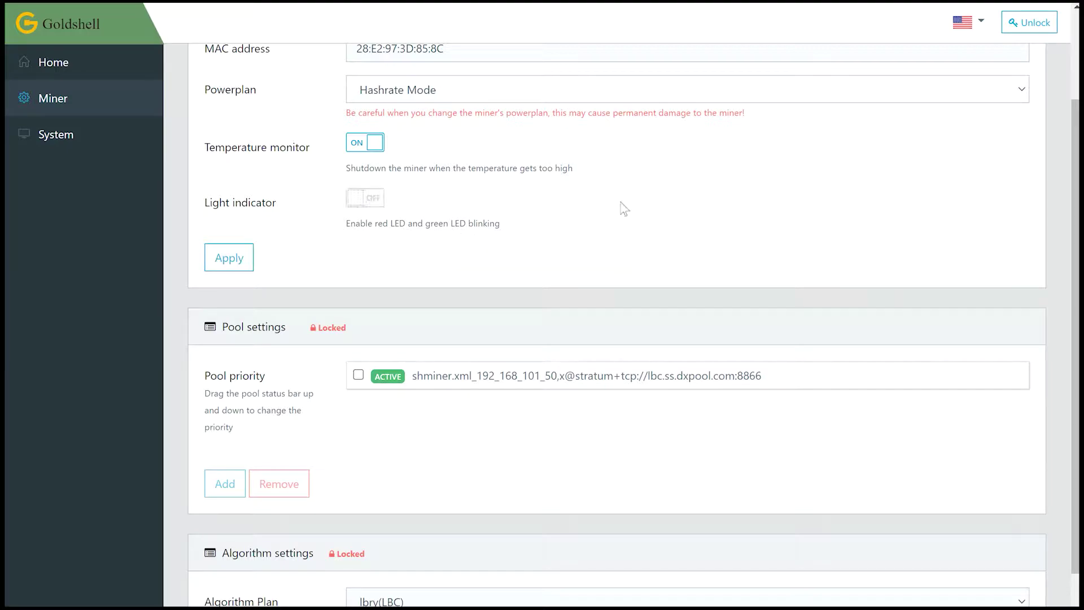
{"action": "left_click", "coordinate": [374, 200]}
{"action": "scroll", "coordinate": [368, 236], "scroll_direction": "down", "scroll_amount": 1}
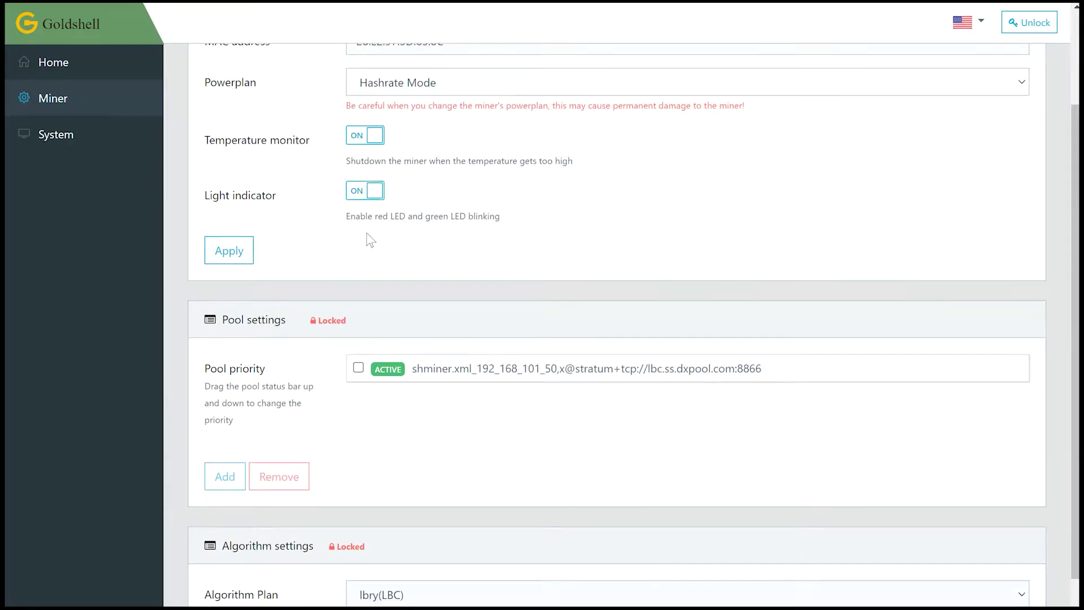
{"action": "left_click", "coordinate": [239, 204]}
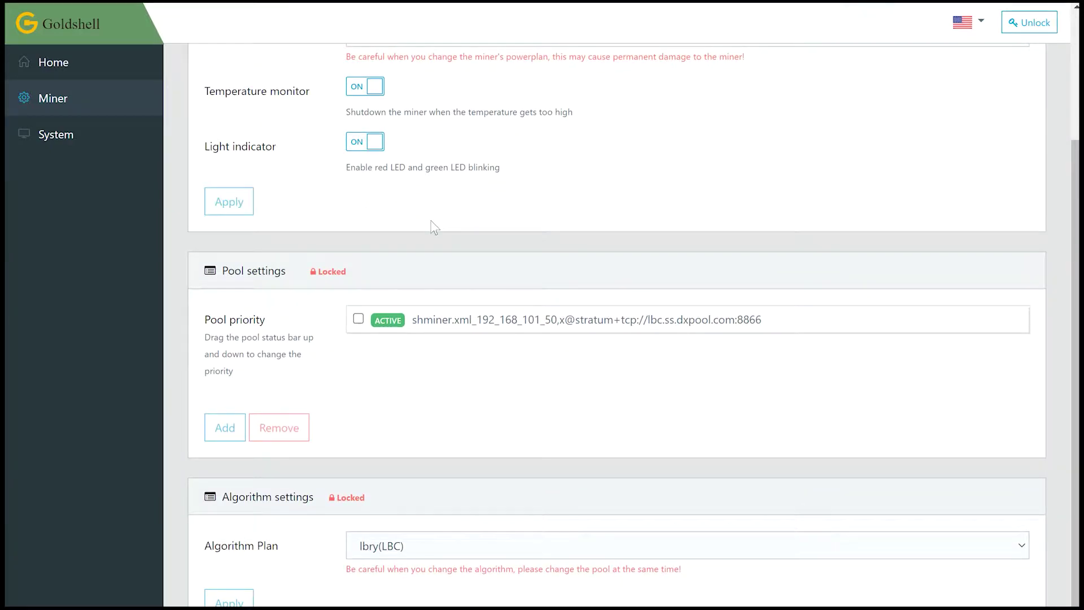
{"action": "scroll", "coordinate": [483, 391], "scroll_direction": "down", "scroll_amount": 1}
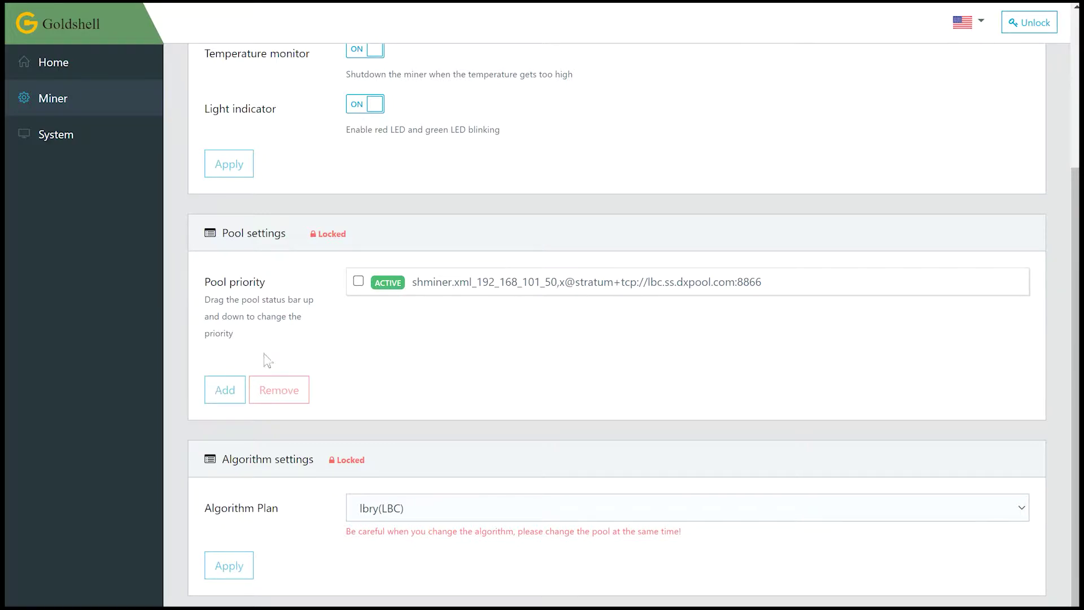
- Tick and then untick the dxpool entry in Pool settings
{"action": "scroll", "coordinate": [297, 424], "scroll_direction": "up", "scroll_amount": 1}
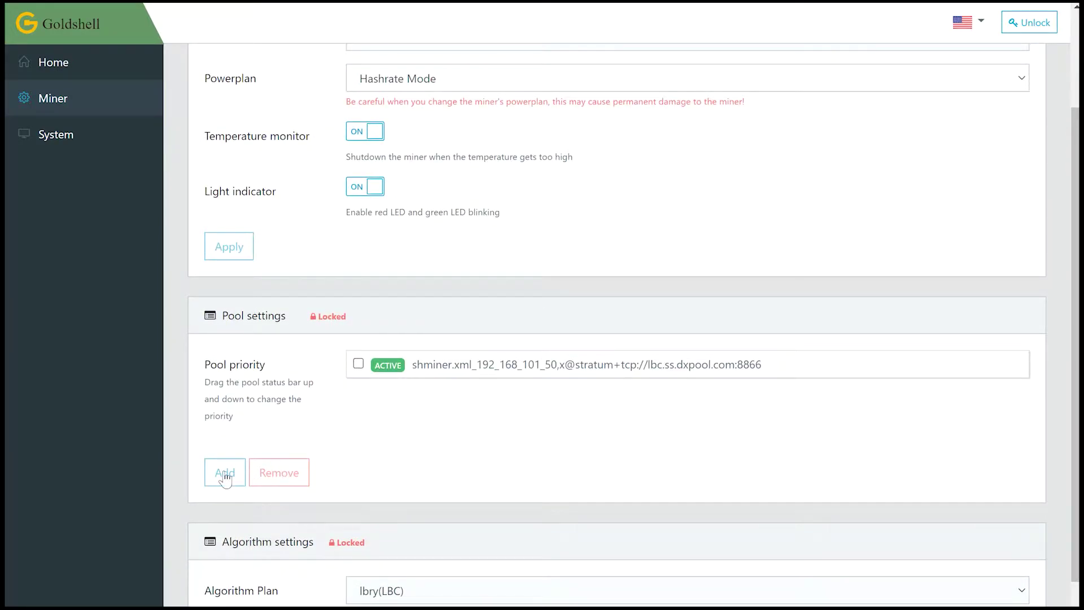
{"action": "left_click", "coordinate": [358, 363]}
{"action": "left_click", "coordinate": [358, 363]}
{"action": "scroll", "coordinate": [298, 391], "scroll_direction": "up", "scroll_amount": 2}
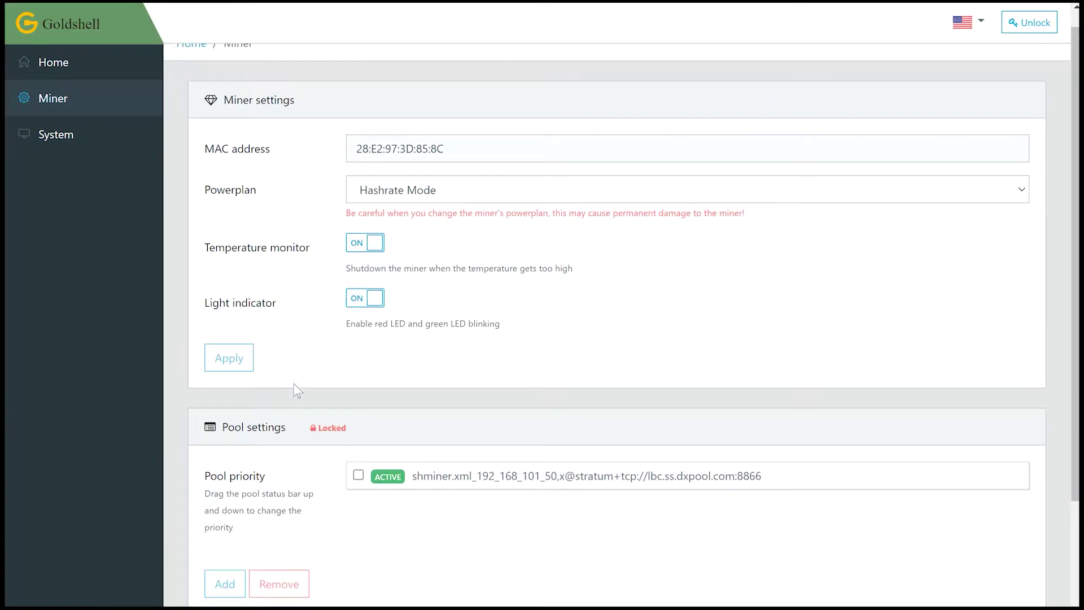
{"action": "scroll", "coordinate": [297, 390], "scroll_direction": "down", "scroll_amount": 1}
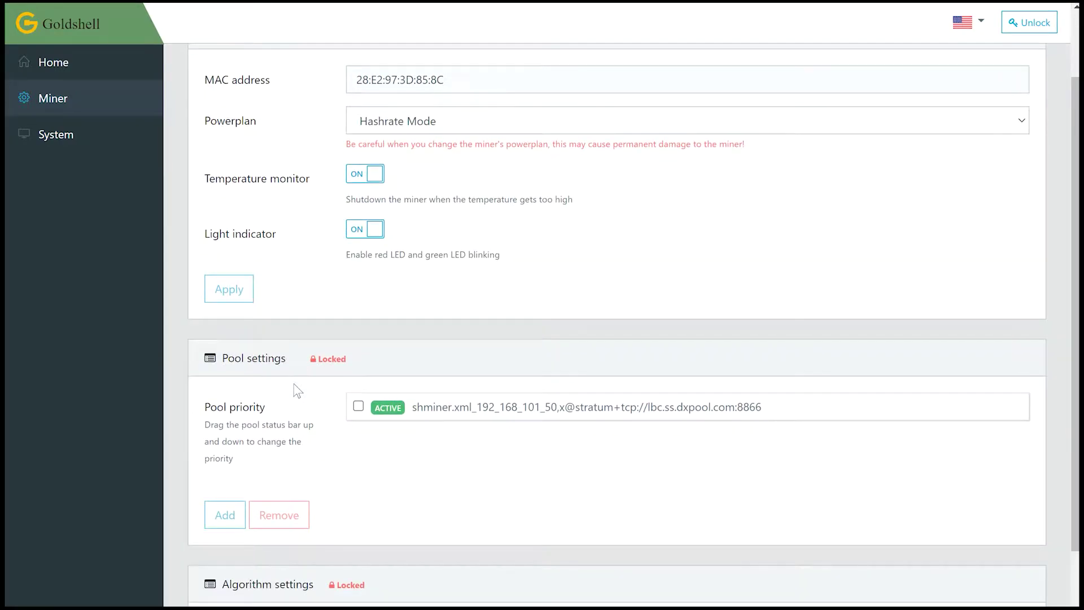
{"action": "scroll", "coordinate": [298, 391], "scroll_direction": "up", "scroll_amount": 2}
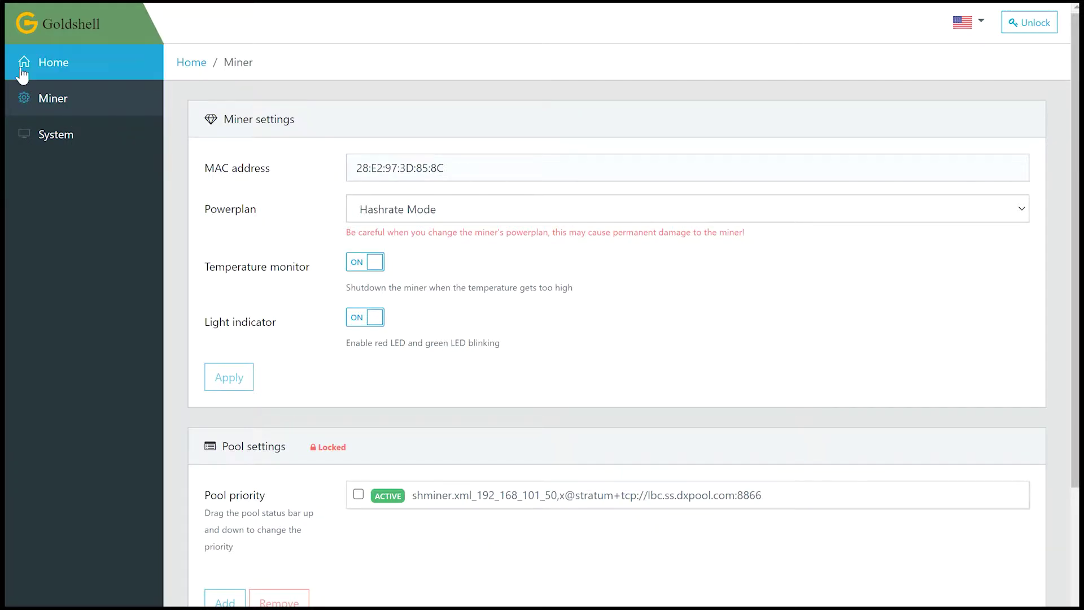
{"action": "scroll", "coordinate": [256, 169], "scroll_direction": "down", "scroll_amount": 3}
{"action": "scroll", "coordinate": [251, 169], "scroll_direction": "up", "scroll_amount": 3}
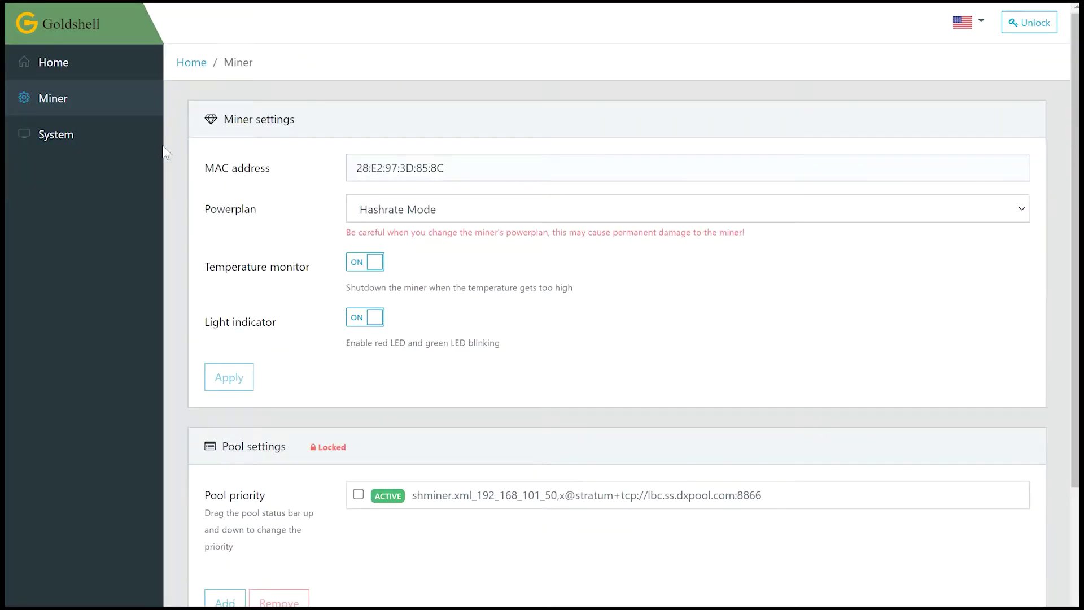
- Visit the System page, return to Miner settings, and tick the dxpool entry again
{"action": "left_click", "coordinate": [68, 140]}
{"action": "scroll", "coordinate": [573, 286], "scroll_direction": "down", "scroll_amount": 7}
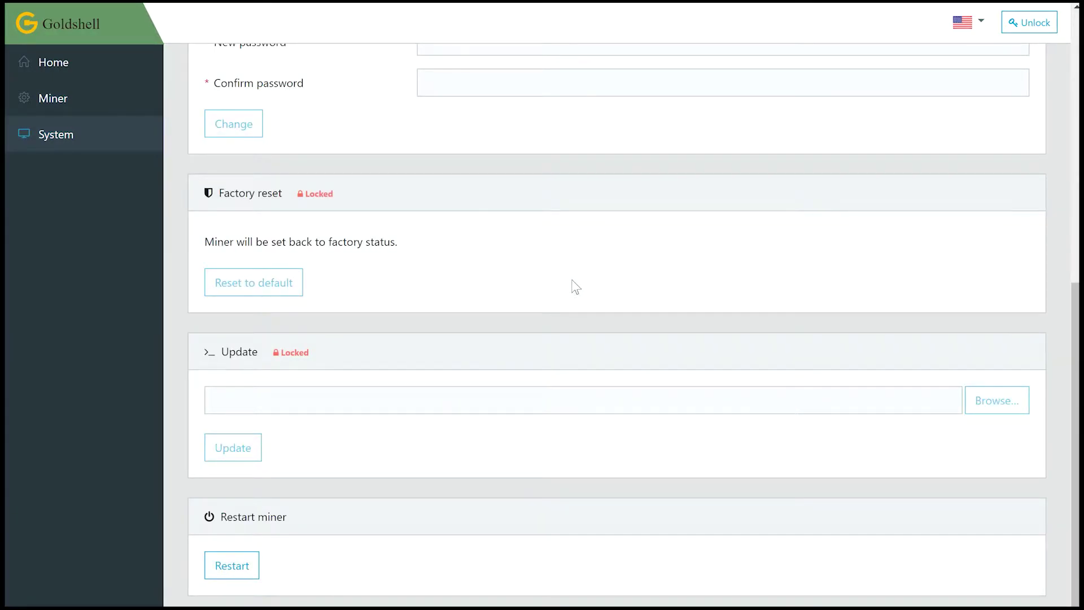
{"action": "scroll", "coordinate": [574, 286], "scroll_direction": "up", "scroll_amount": 6}
{"action": "scroll", "coordinate": [574, 286], "scroll_direction": "down", "scroll_amount": 4}
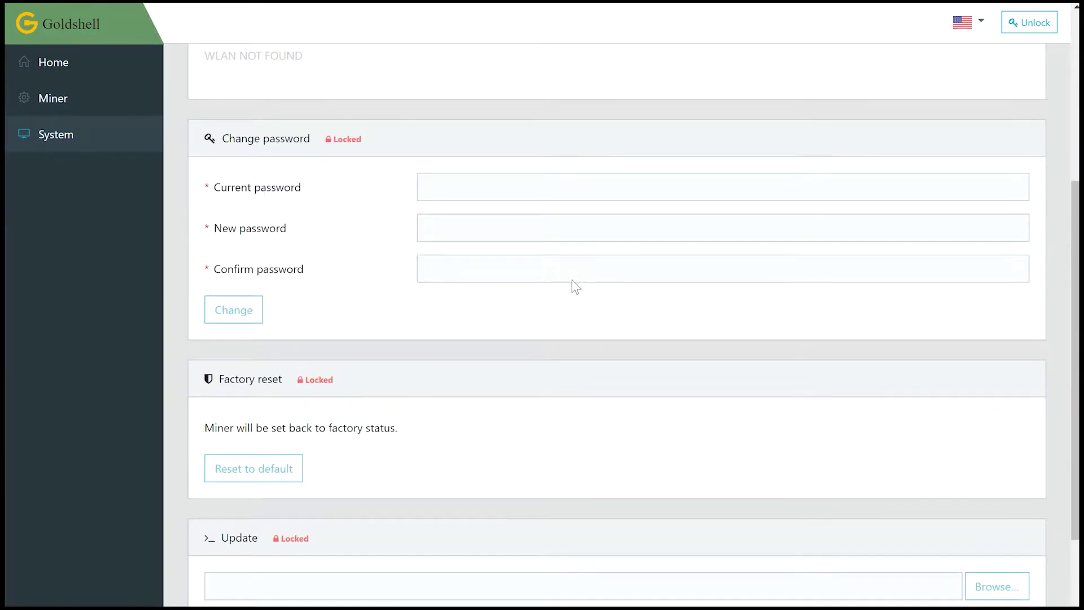
{"action": "scroll", "coordinate": [574, 286], "scroll_direction": "up", "scroll_amount": 4}
{"action": "left_click", "coordinate": [62, 101]}
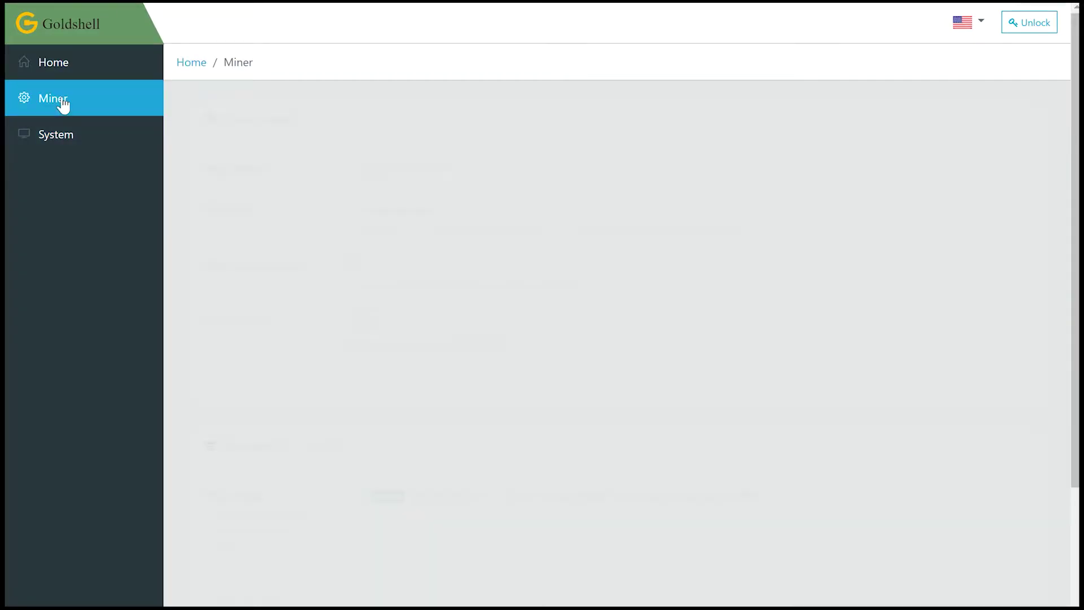
{"action": "scroll", "coordinate": [539, 297], "scroll_direction": "down", "scroll_amount": 4}
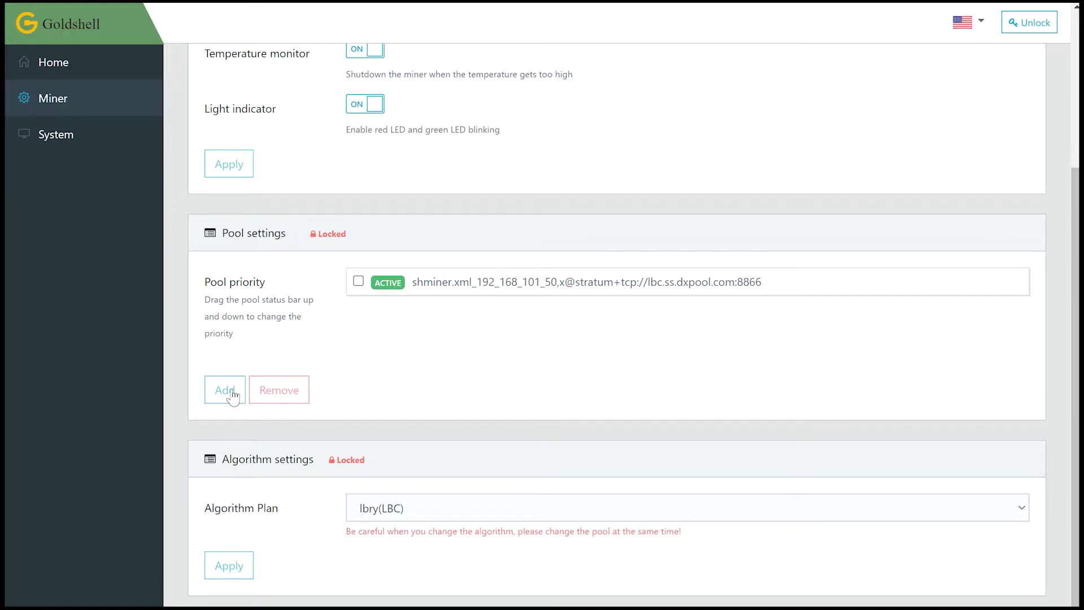
{"action": "left_click", "coordinate": [358, 282]}
{"action": "scroll", "coordinate": [574, 356], "scroll_direction": "up", "scroll_amount": 4}
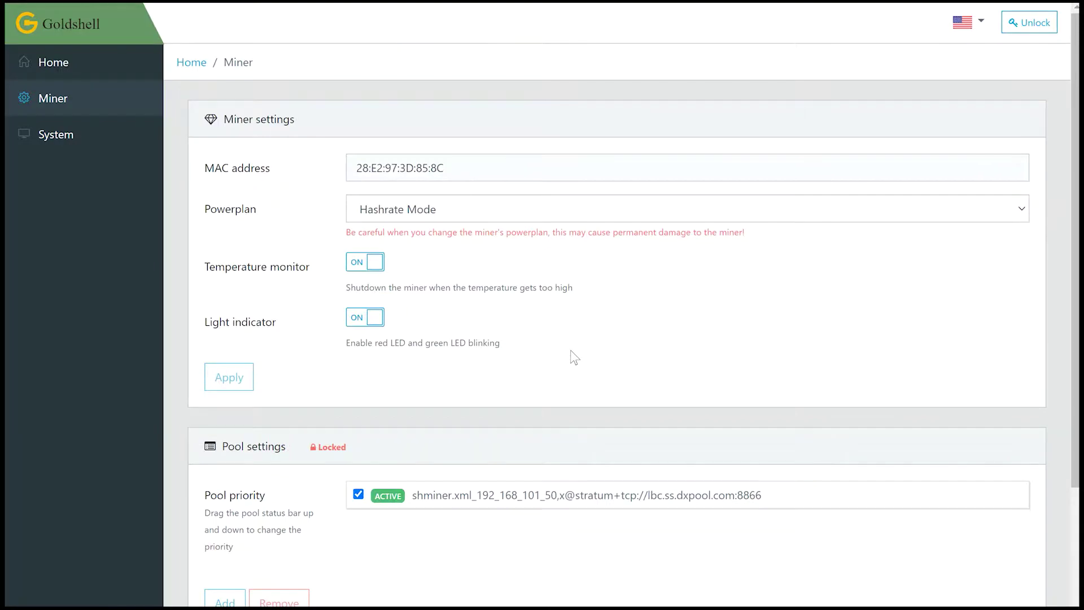
- Unlock the miner settings by submitting the admin password
{"action": "left_click", "coordinate": [1028, 23]}
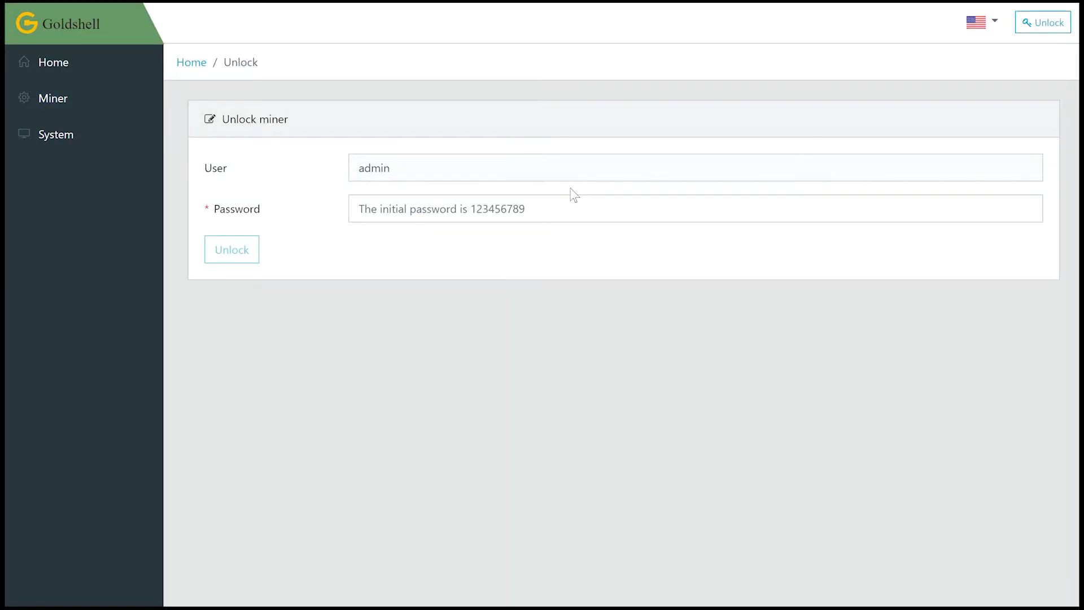
{"action": "left_click", "coordinate": [489, 217]}
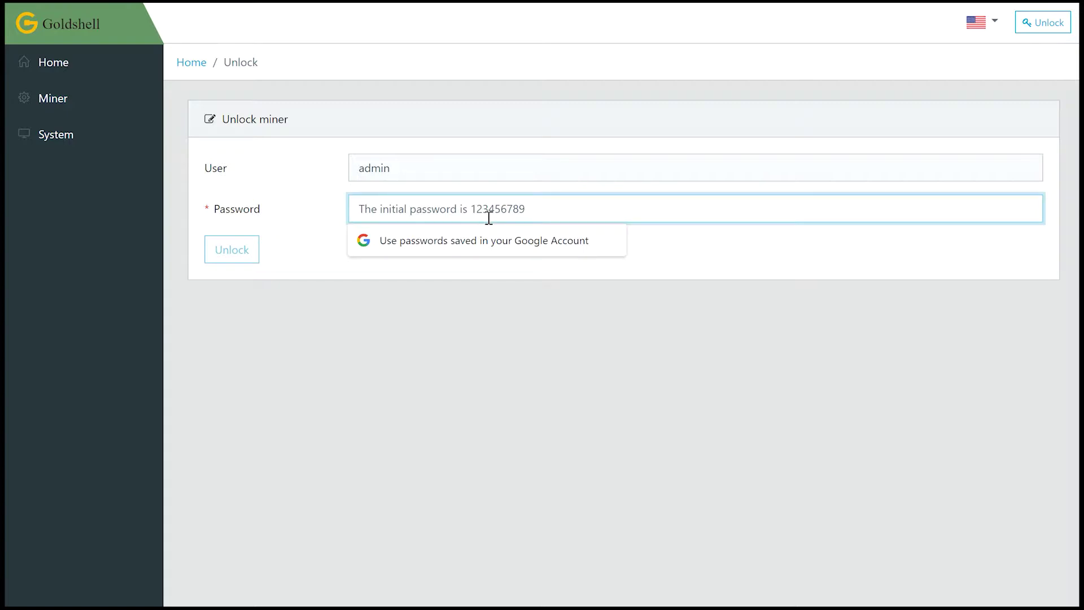
{"action": "type", "text": "1"}
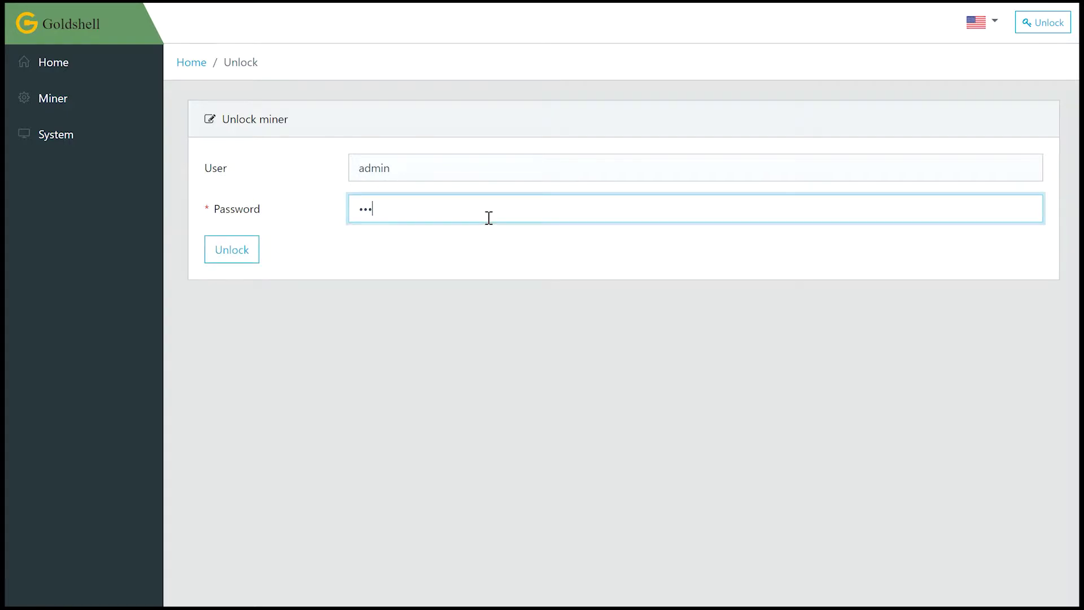
{"action": "type", "text": "2345678"}
{"action": "key", "text": "Return"}
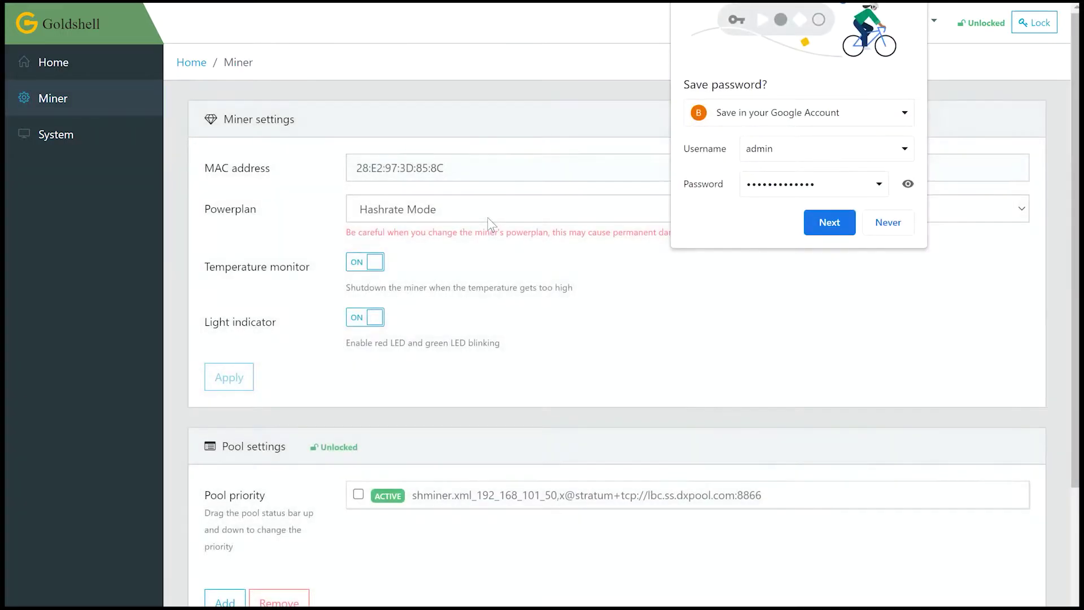
- Dismiss Chrome's save-password popup and open the Add a pool form under Pool settings
{"action": "left_click", "coordinate": [639, 209]}
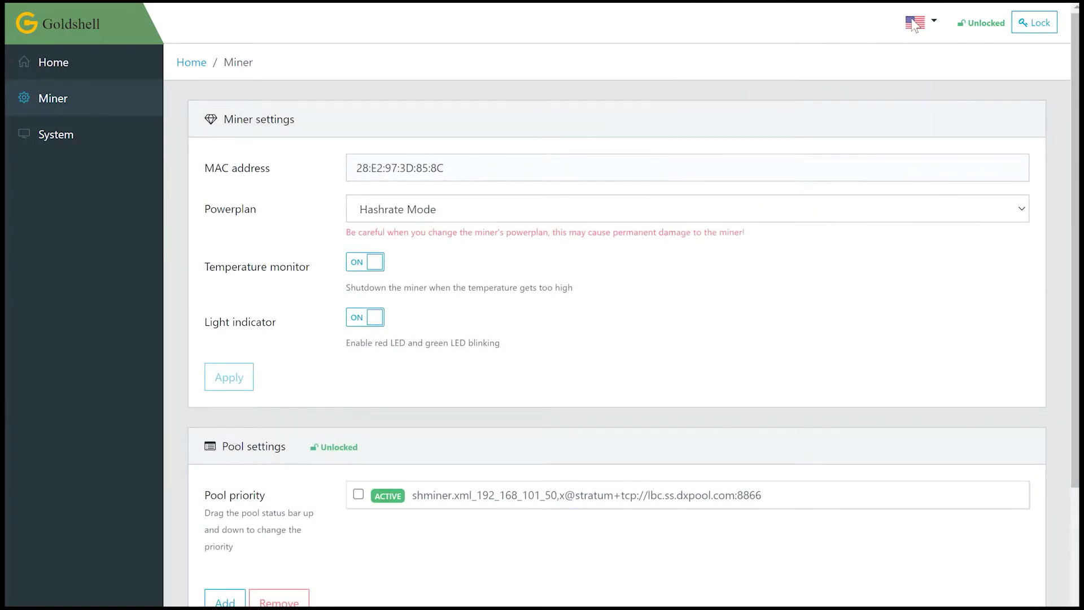
{"action": "scroll", "coordinate": [639, 209], "scroll_direction": "down", "scroll_amount": 4}
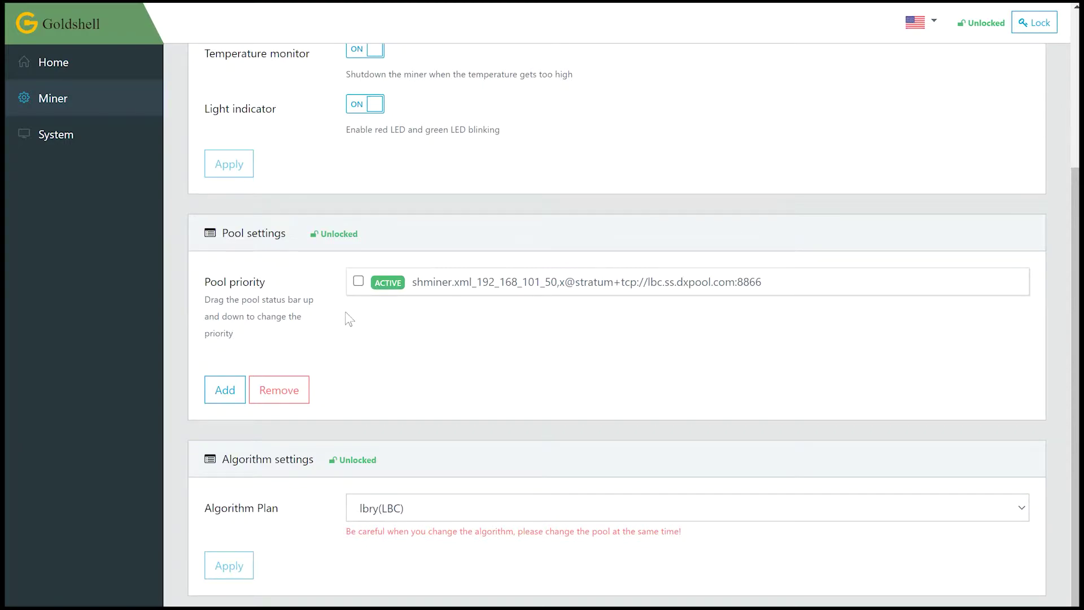
{"action": "left_click", "coordinate": [225, 393]}
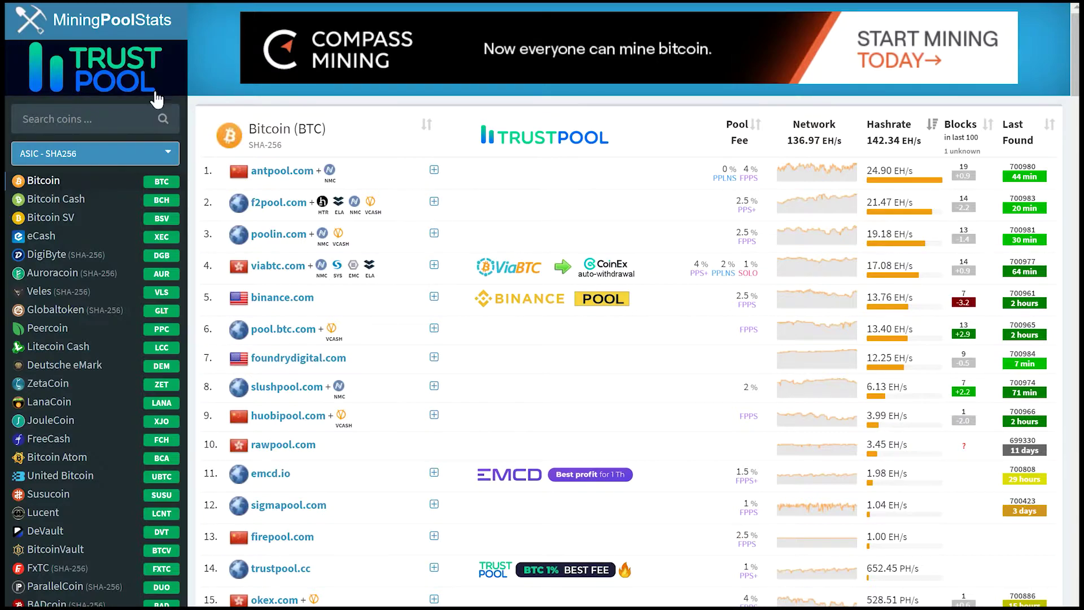
- Search MiningPoolStats for 'lbr' and open the LBRY Credits pool list
{"action": "left_click", "coordinate": [113, 117]}
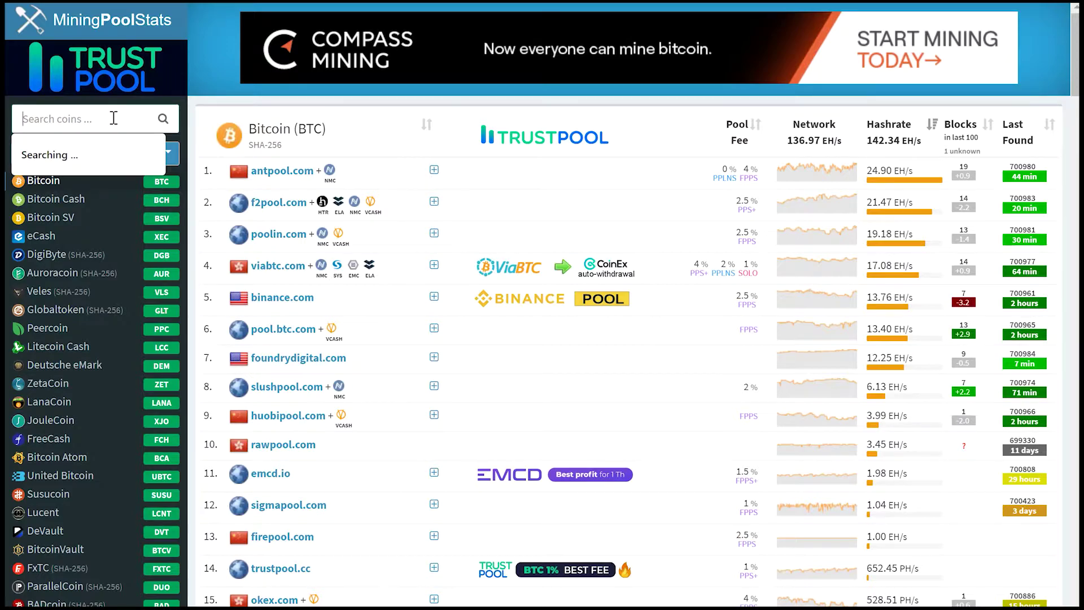
{"action": "type", "text": "l"}
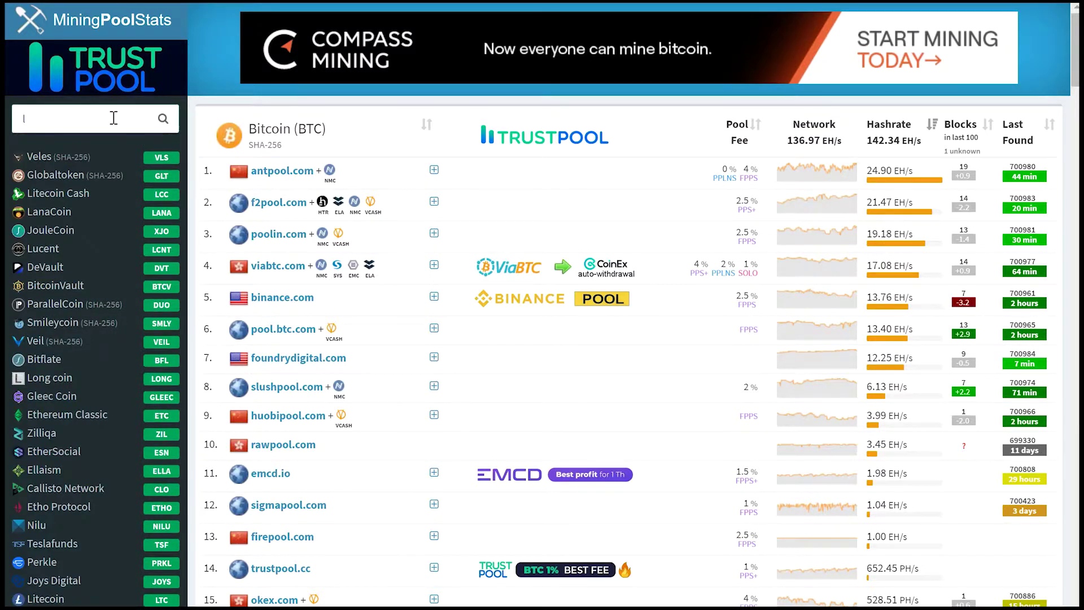
{"action": "type", "text": "br"}
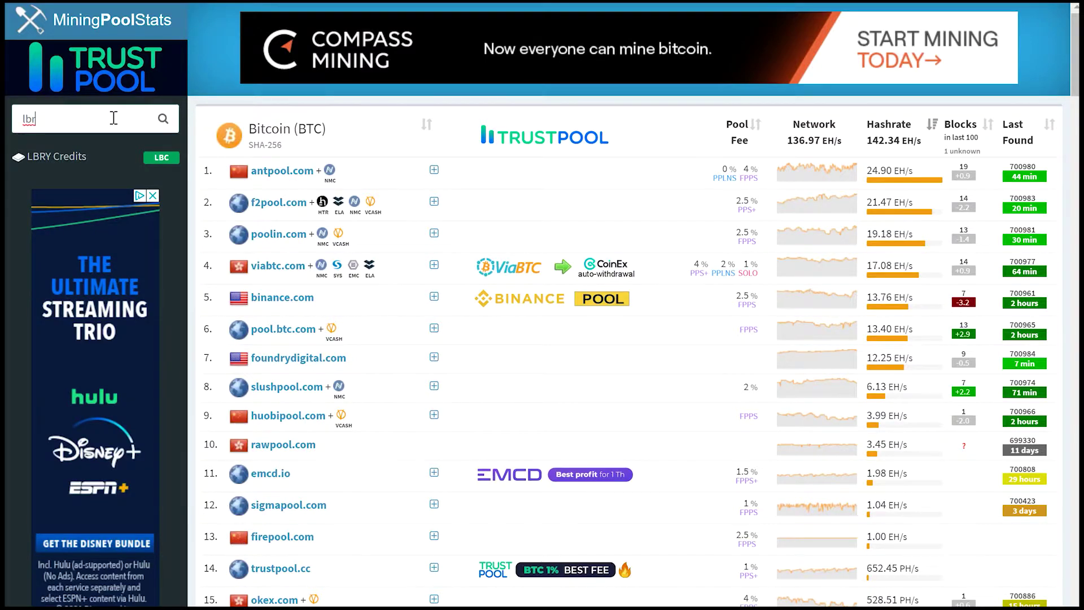
{"action": "left_click", "coordinate": [48, 163]}
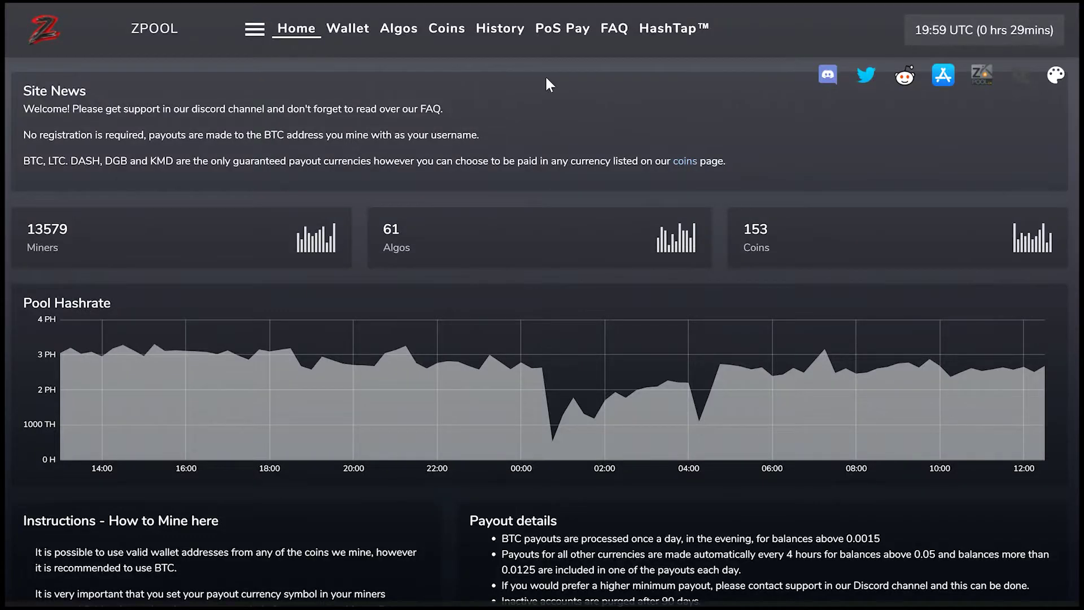
- Set the zpool stratum generator region to North America
{"action": "scroll", "coordinate": [330, 285], "scroll_direction": "down", "scroll_amount": 6}
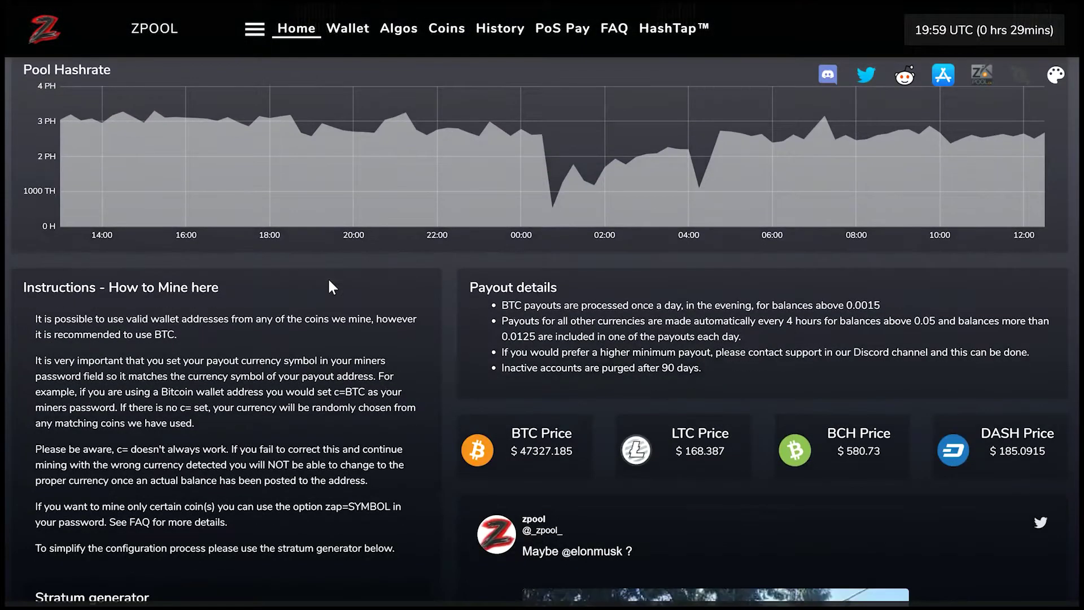
{"action": "scroll", "coordinate": [329, 285], "scroll_direction": "down", "scroll_amount": 2}
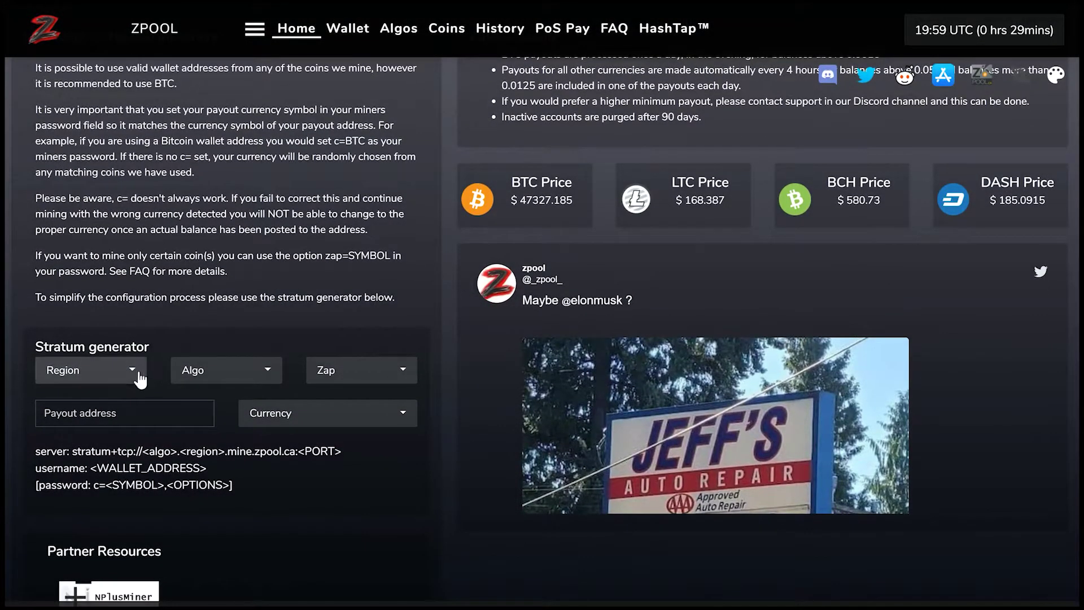
{"action": "left_click", "coordinate": [138, 376]}
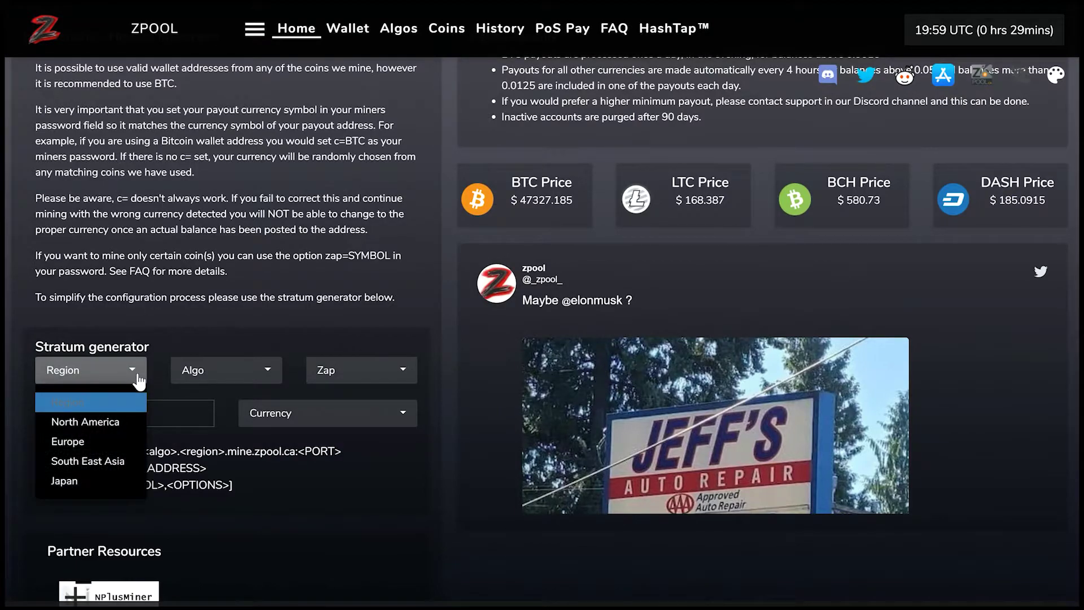
{"action": "left_click", "coordinate": [113, 423]}
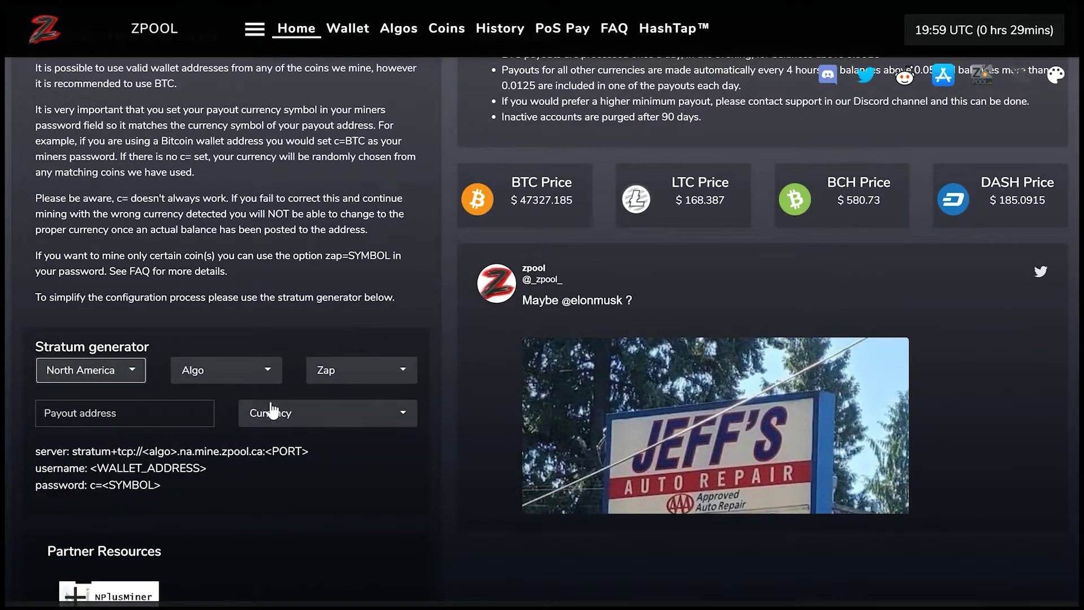
{"action": "left_click", "coordinate": [136, 376]}
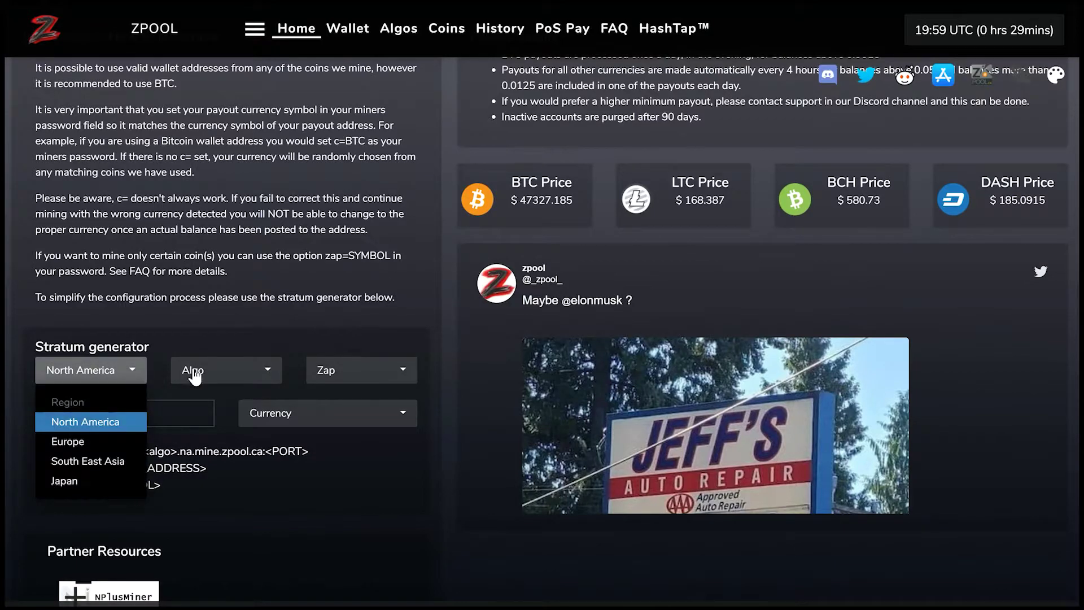
- Select the lbry algorithm and tick LBC as the zap coin
{"action": "left_click", "coordinate": [262, 373]}
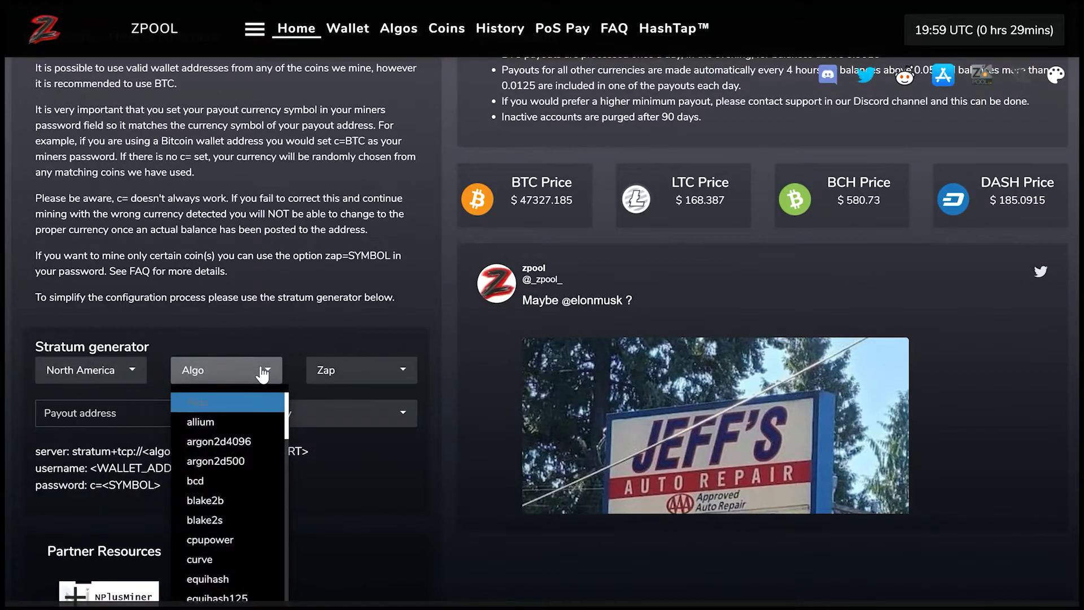
{"action": "scroll", "coordinate": [263, 374], "scroll_direction": "down", "scroll_amount": 3}
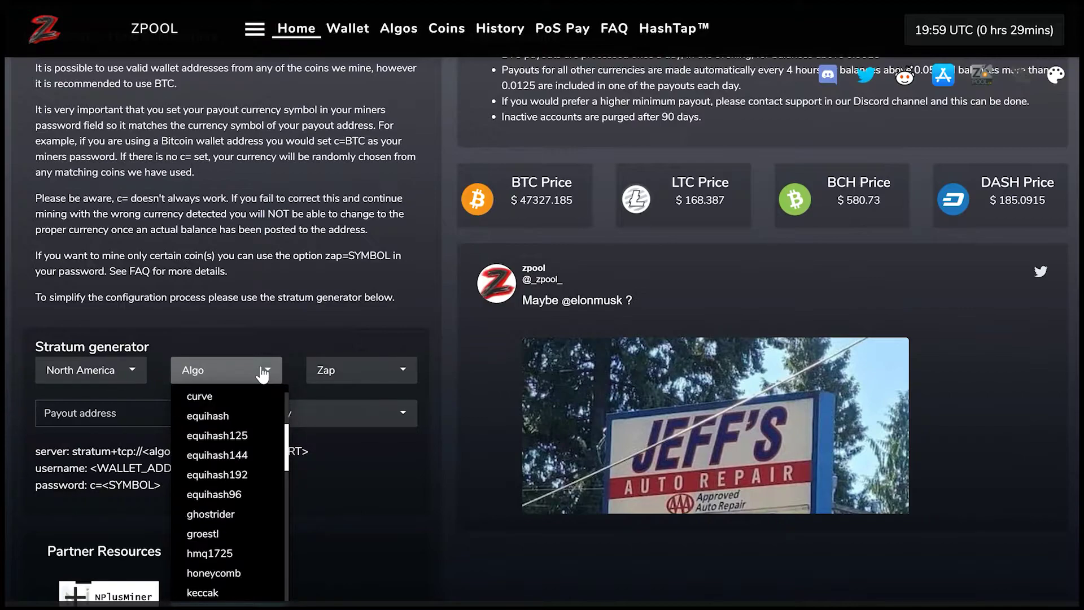
{"action": "scroll", "coordinate": [228, 375], "scroll_direction": "down", "scroll_amount": 1}
{"action": "left_click", "coordinate": [228, 375]}
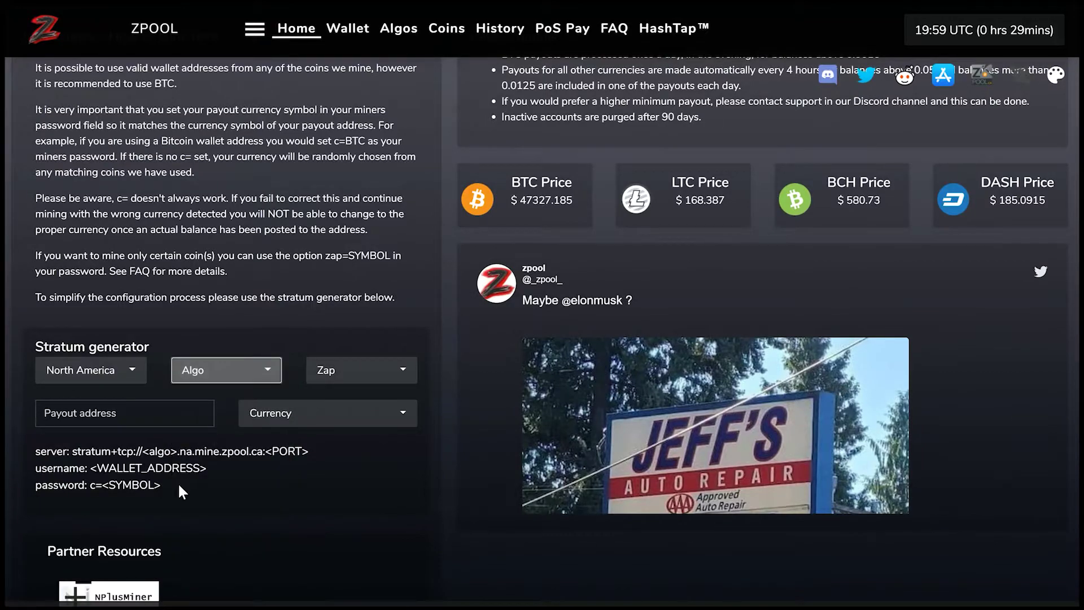
{"action": "left_click", "coordinate": [237, 375]}
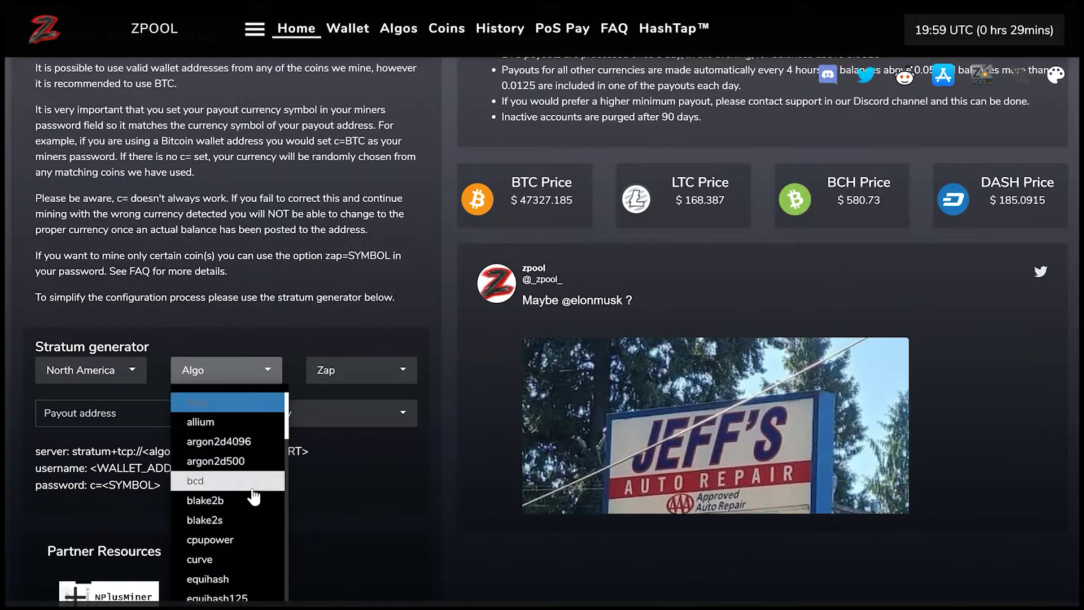
{"action": "scroll", "coordinate": [246, 497], "scroll_direction": "down", "scroll_amount": 4}
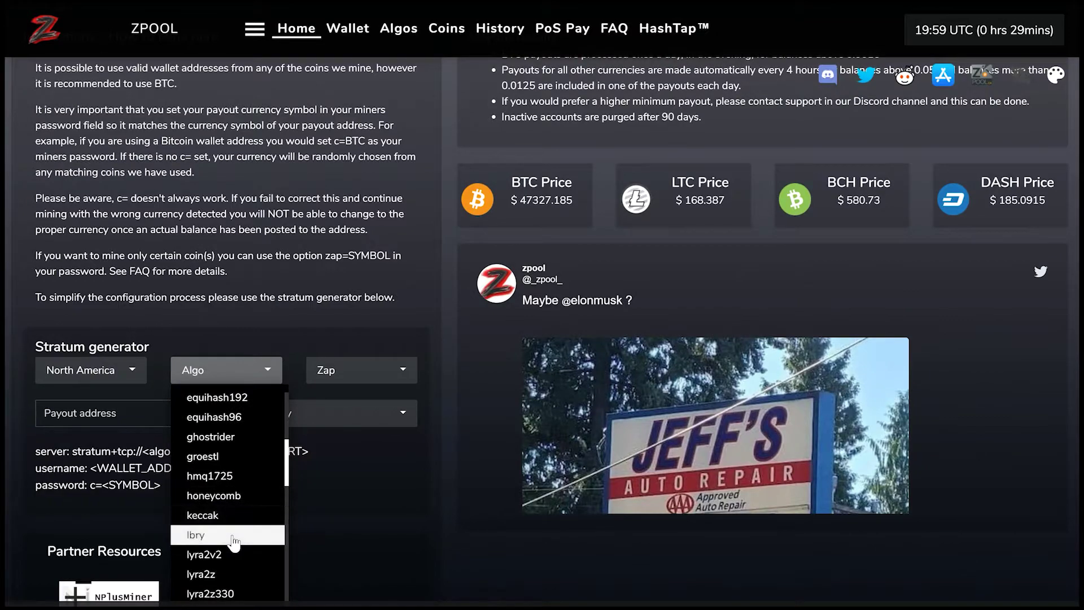
{"action": "left_click", "coordinate": [242, 535]}
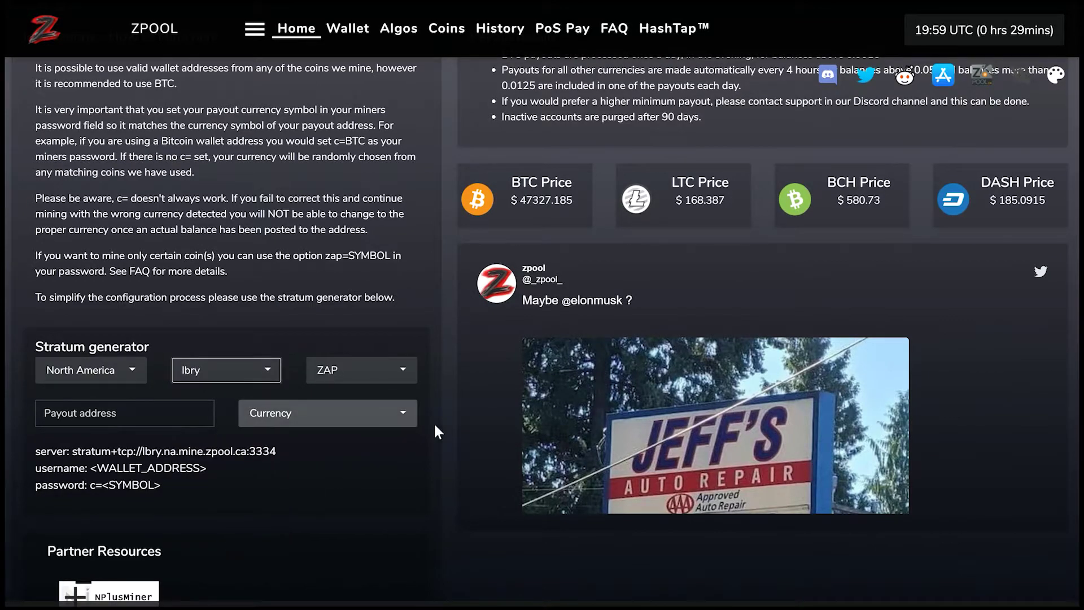
{"action": "left_click", "coordinate": [384, 375]}
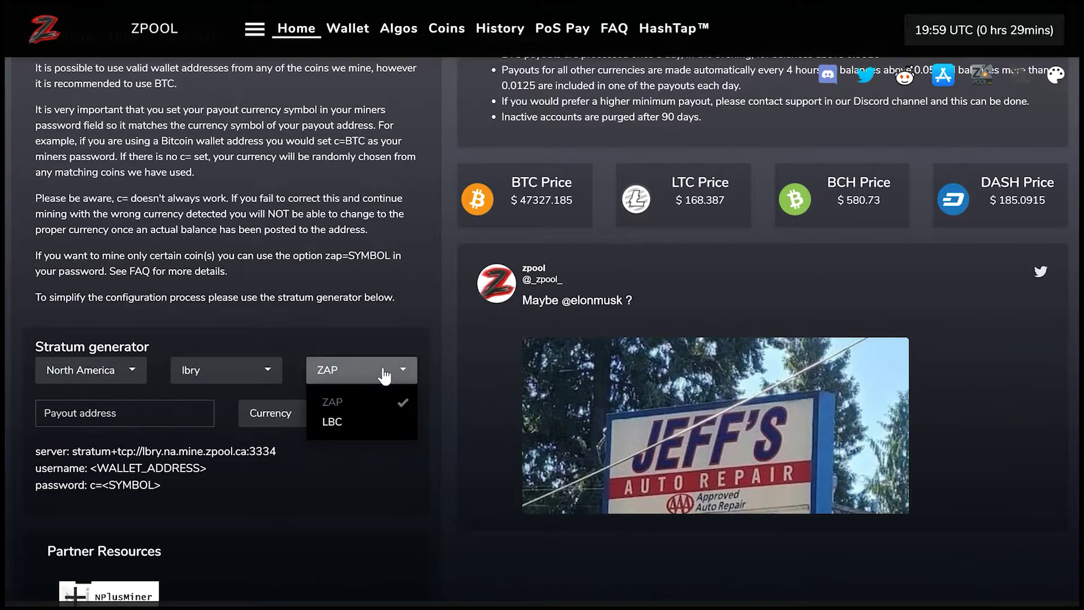
{"action": "left_click", "coordinate": [359, 428]}
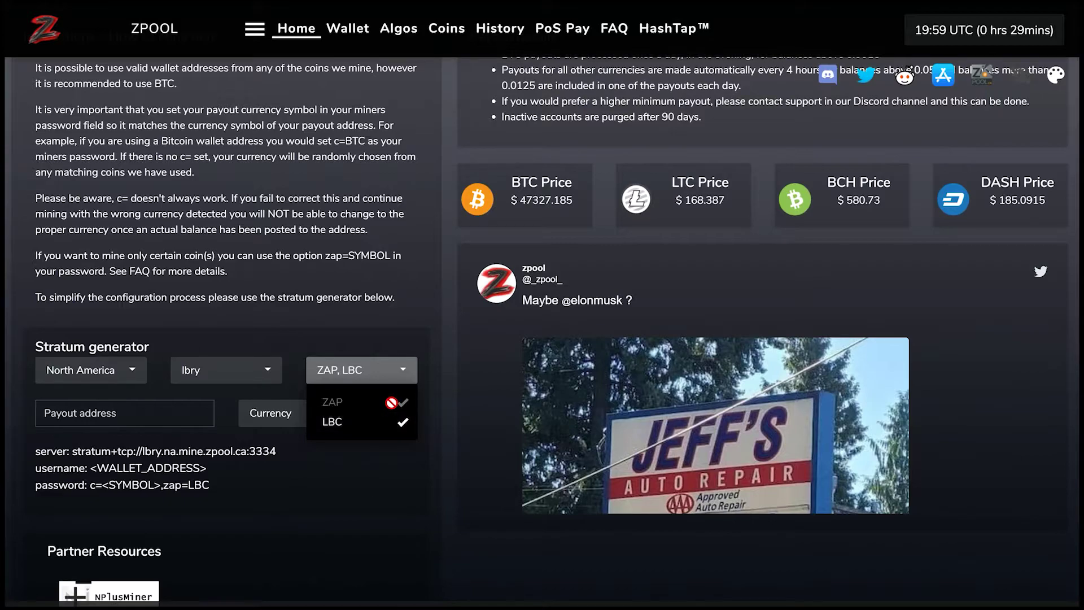
{"action": "left_click", "coordinate": [413, 522]}
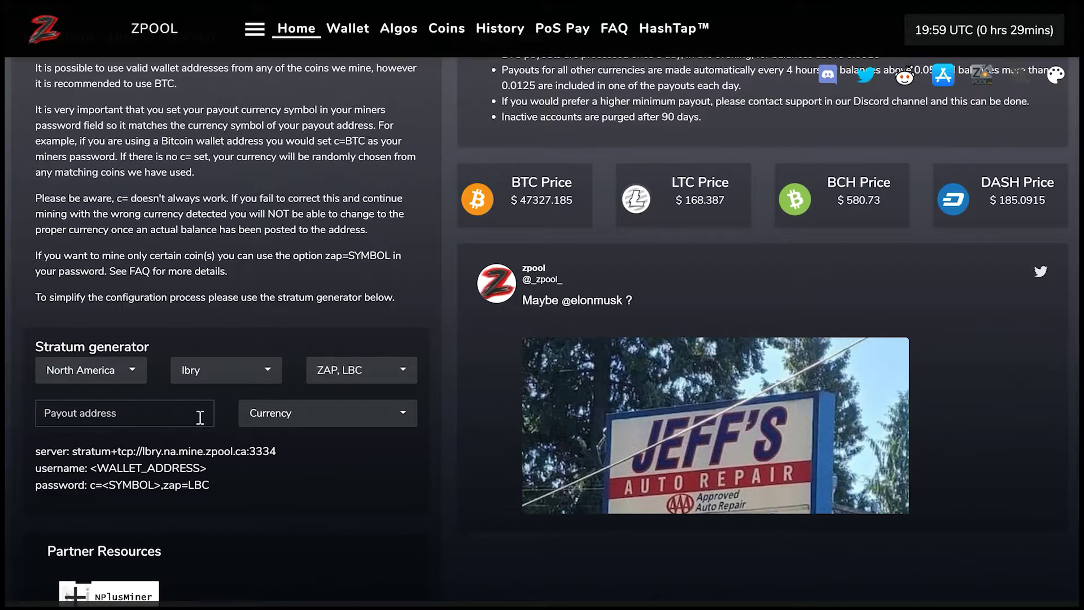
- Paste the LBRY wallet payout address and set the payout currency to LBC
{"action": "left_click", "coordinate": [167, 413]}
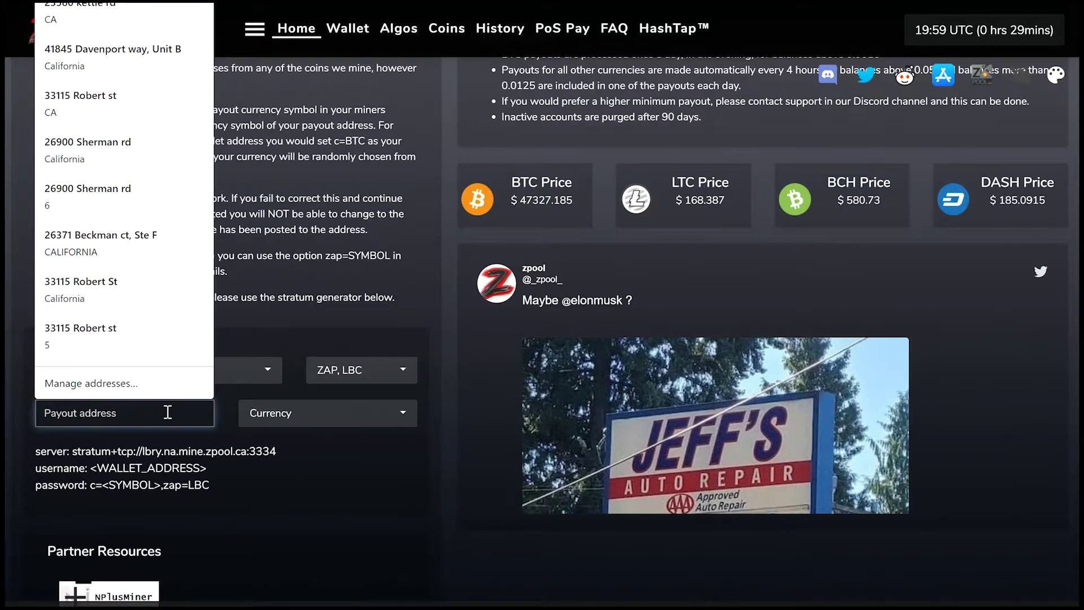
{"action": "key", "text": "ctrl+v"}
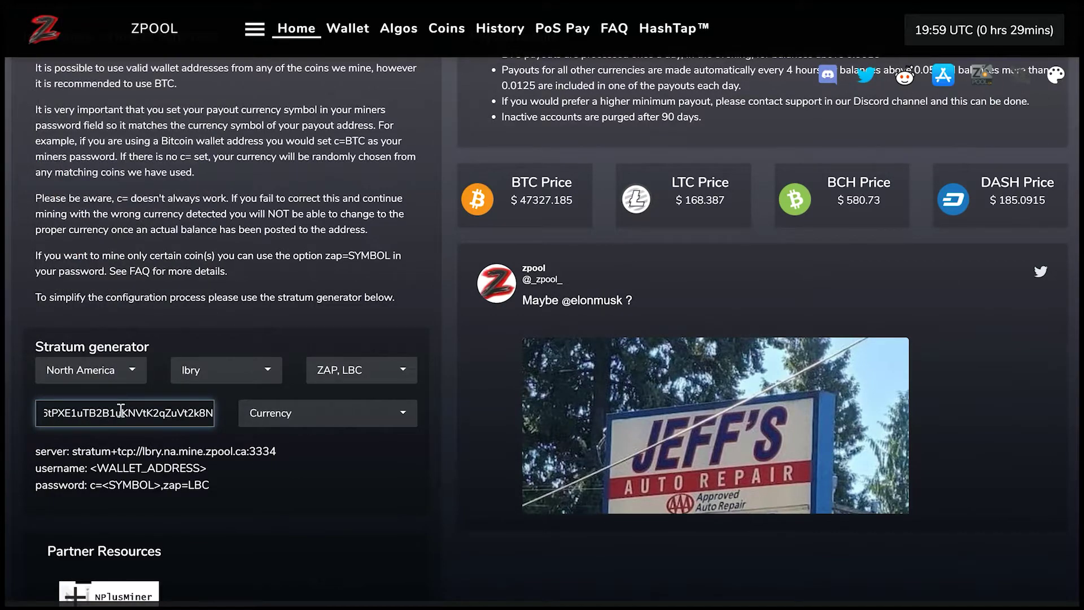
{"action": "left_click", "coordinate": [374, 422]}
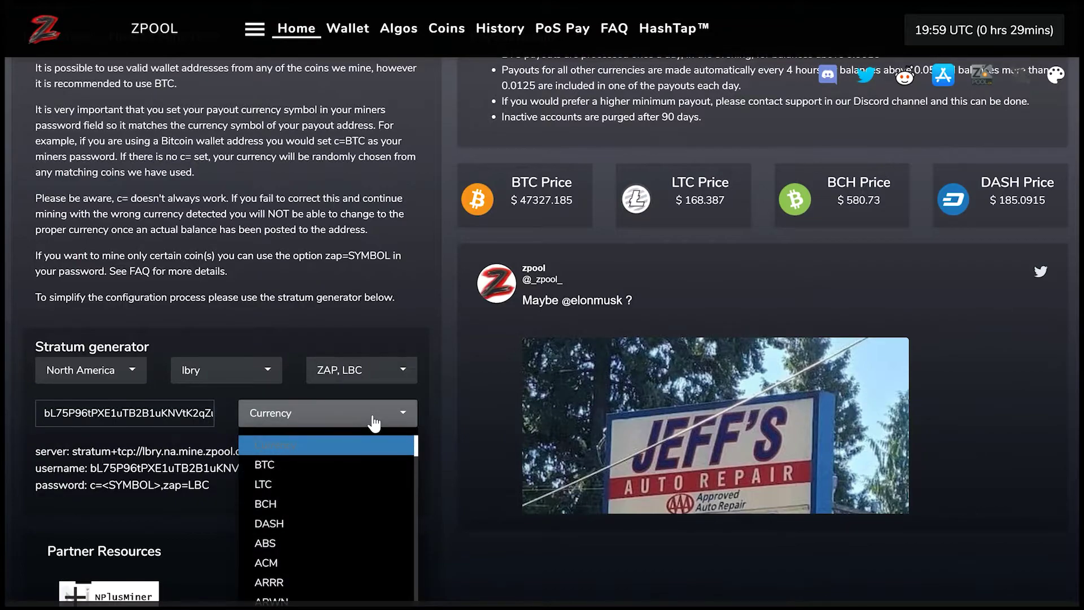
{"action": "type", "text": "lbc"}
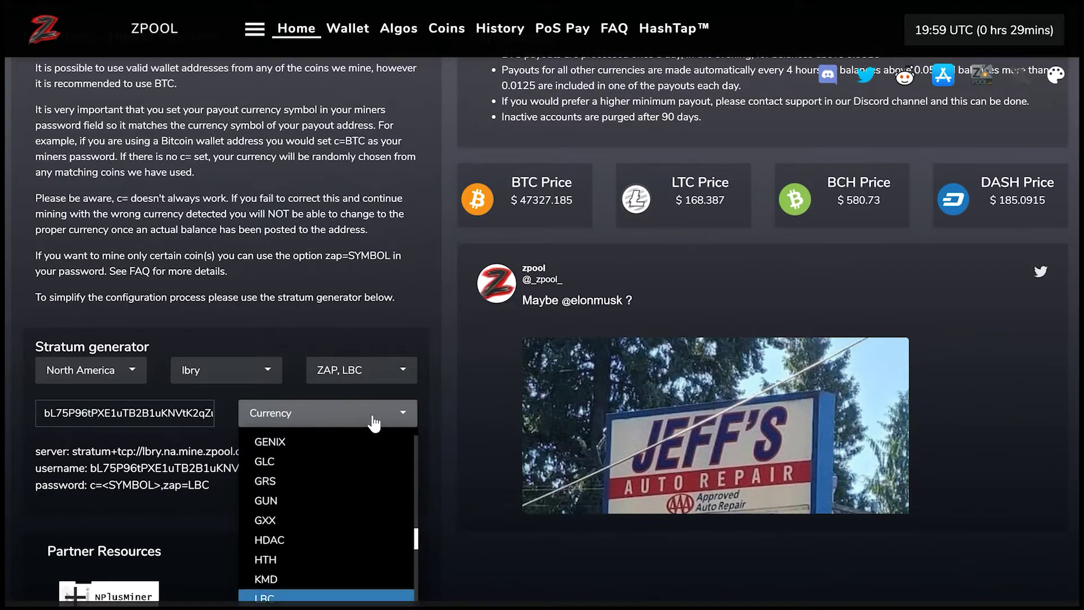
{"action": "left_click", "coordinate": [310, 599]}
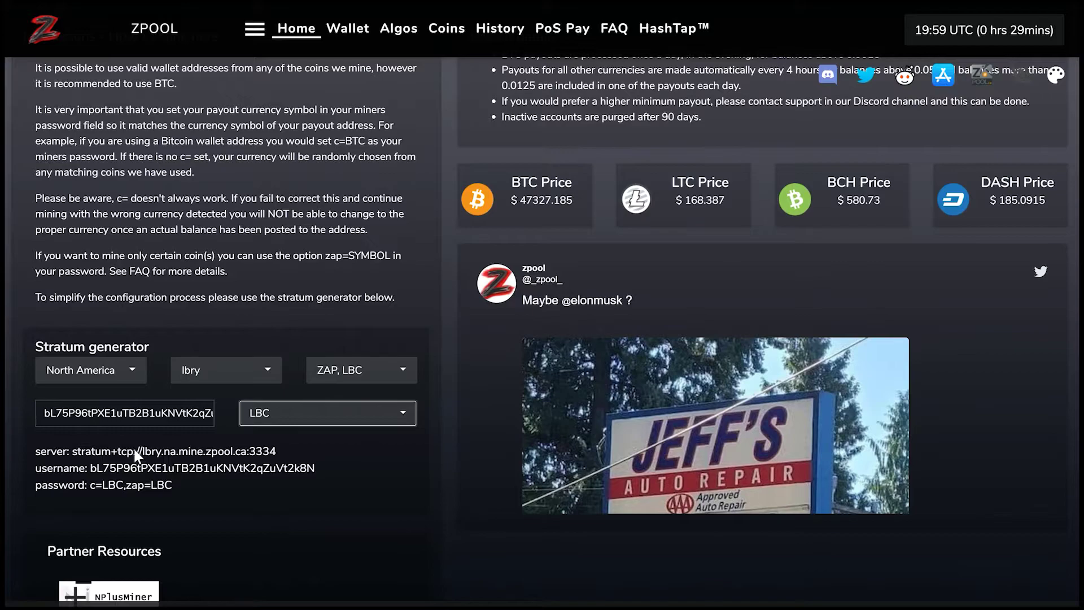
- Select and copy the generated server address stratum+tcp://lbry.na.mine.zpool.ca:3334
{"action": "left_click", "coordinate": [296, 443]}
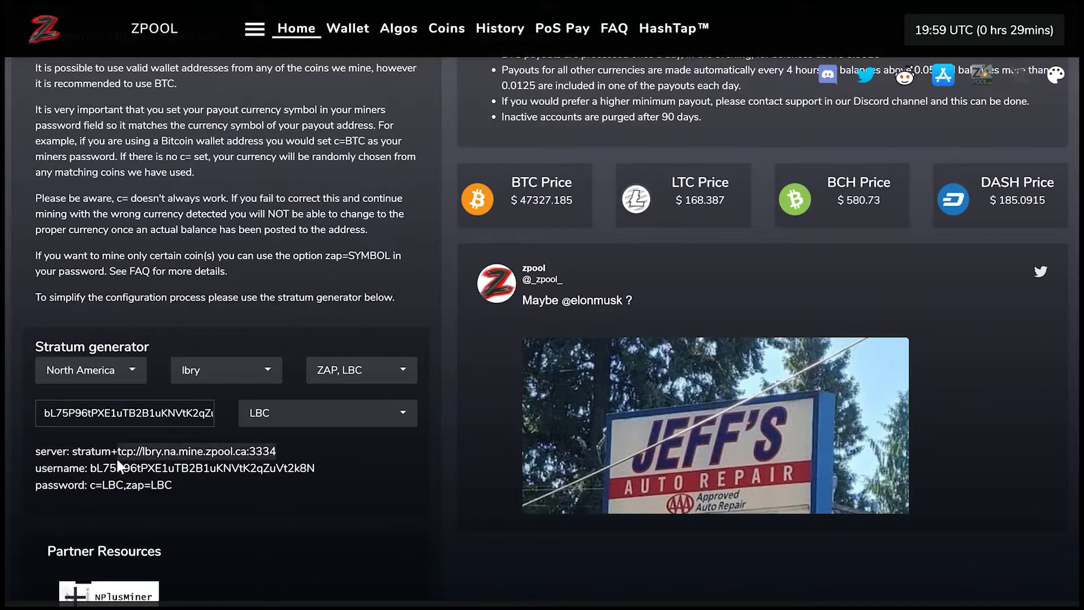
{"action": "left_click_drag", "start_coordinate": [310, 450], "coordinate": [134, 460]}
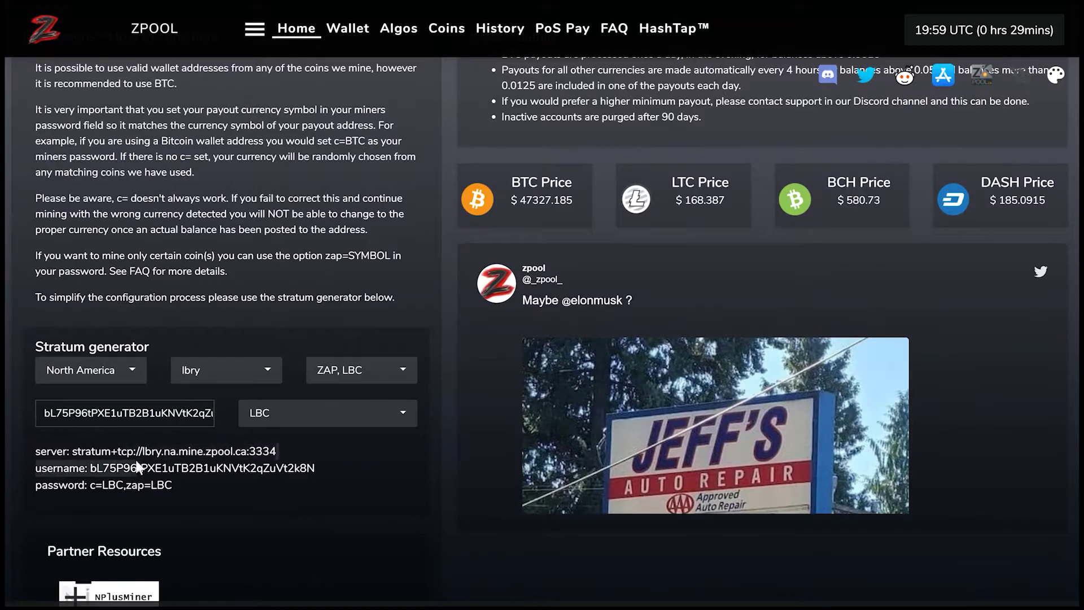
{"action": "left_click", "coordinate": [137, 466]}
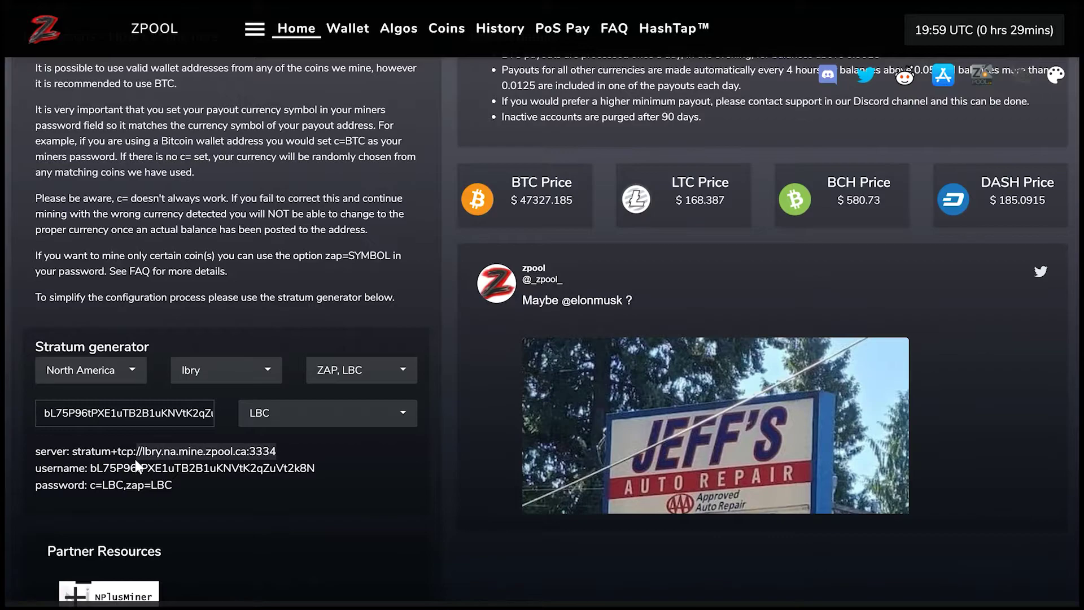
{"action": "mouse_move", "coordinate": [136, 460]}
{"action": "left_mouse_down"}
{"action": "mouse_move", "coordinate": [121, 463]}
{"action": "mouse_move", "coordinate": [138, 462]}
{"action": "left_mouse_up"}
{"action": "key", "text": "ctrl+c"}
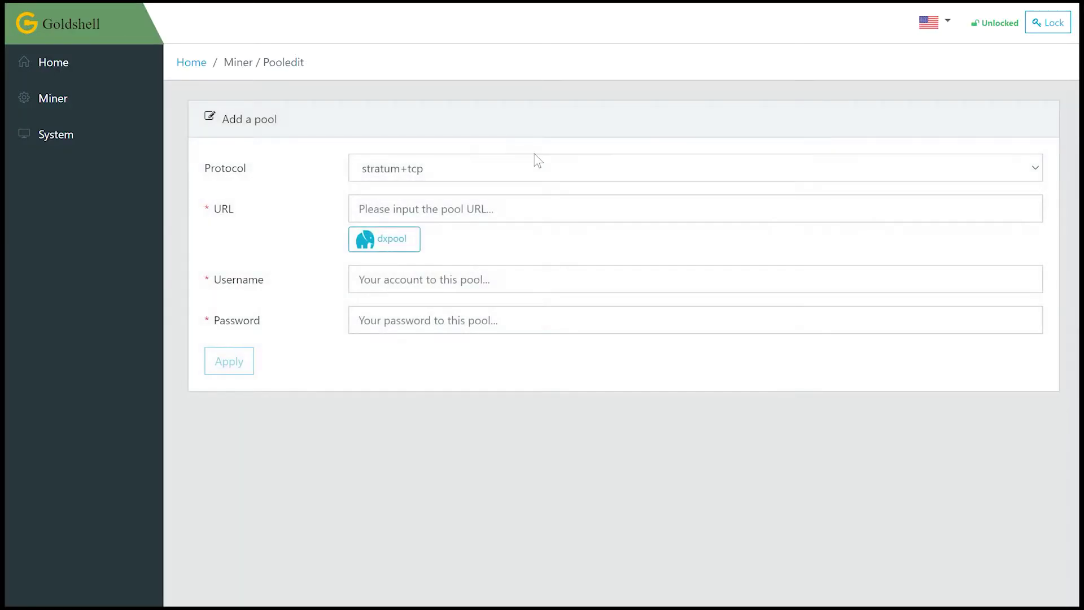
- Set the protocol to stratum+tcp and paste the pool URL, removing its leading '//'
{"action": "left_click", "coordinate": [519, 171]}
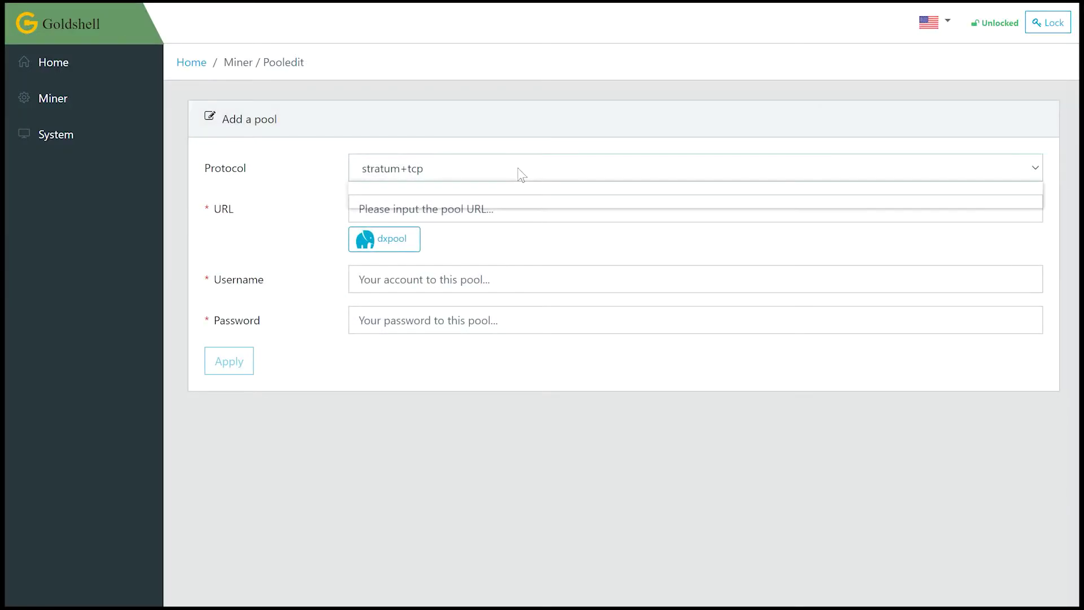
{"action": "left_click", "coordinate": [513, 220]}
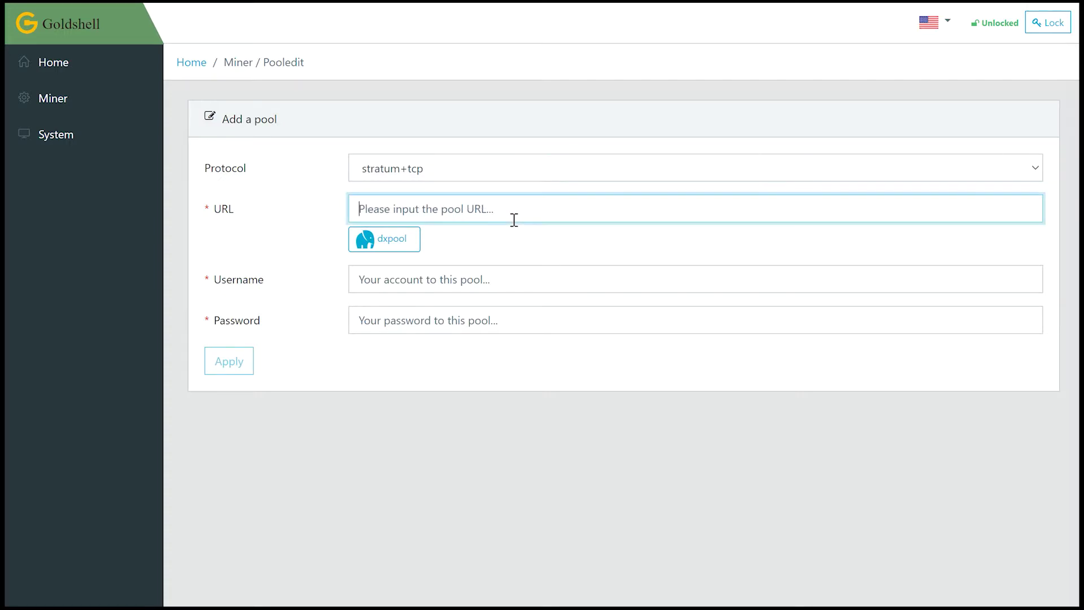
{"action": "key", "text": "ctrl+v"}
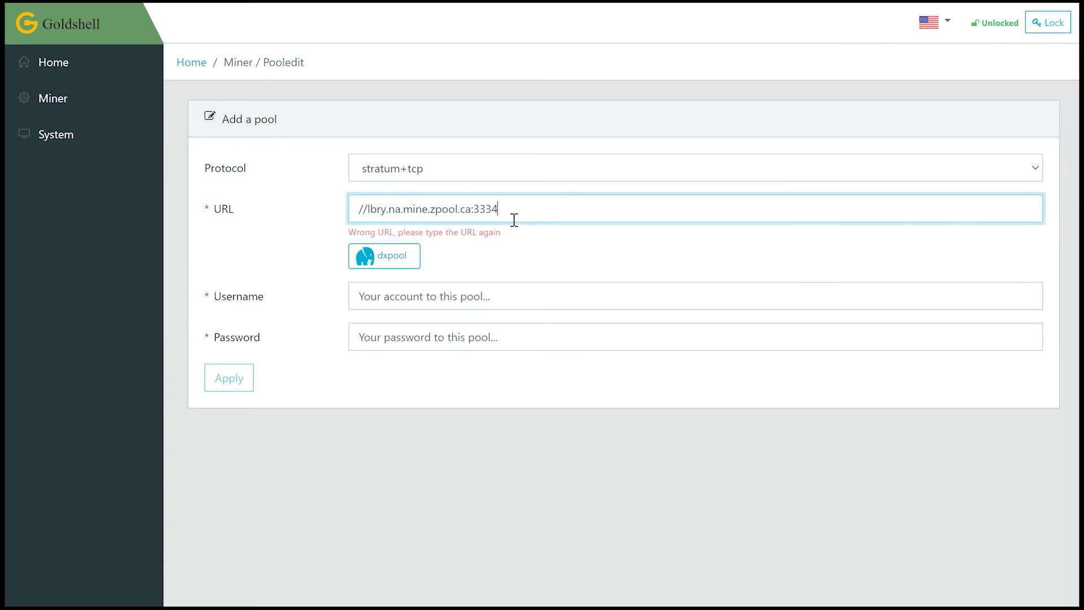
{"action": "left_click", "coordinate": [360, 208]}
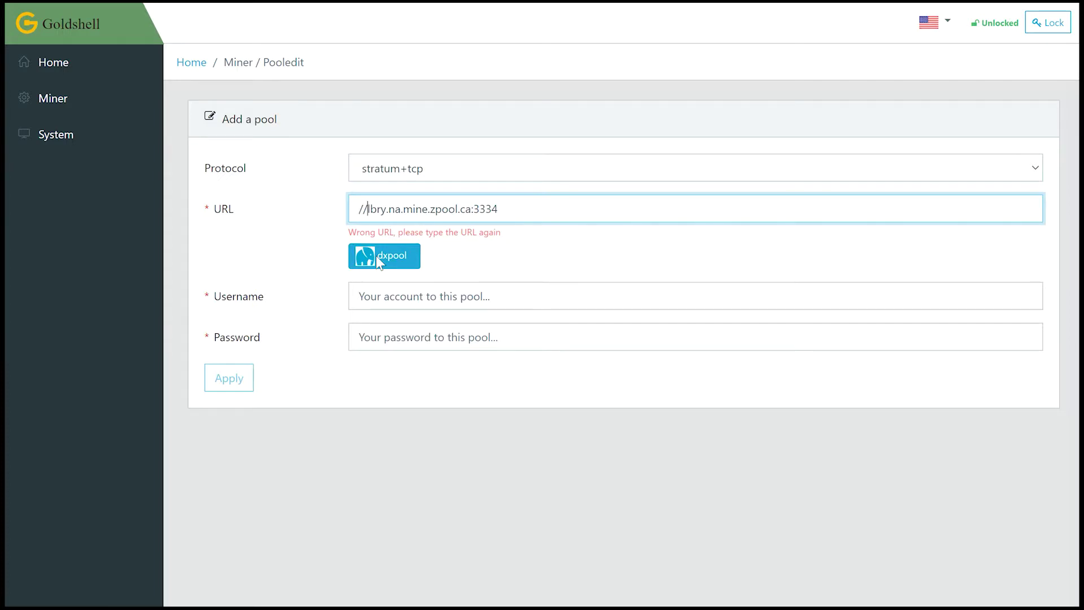
{"action": "key", "text": "BackSpace"}
{"action": "key", "text": "BackSpace"}
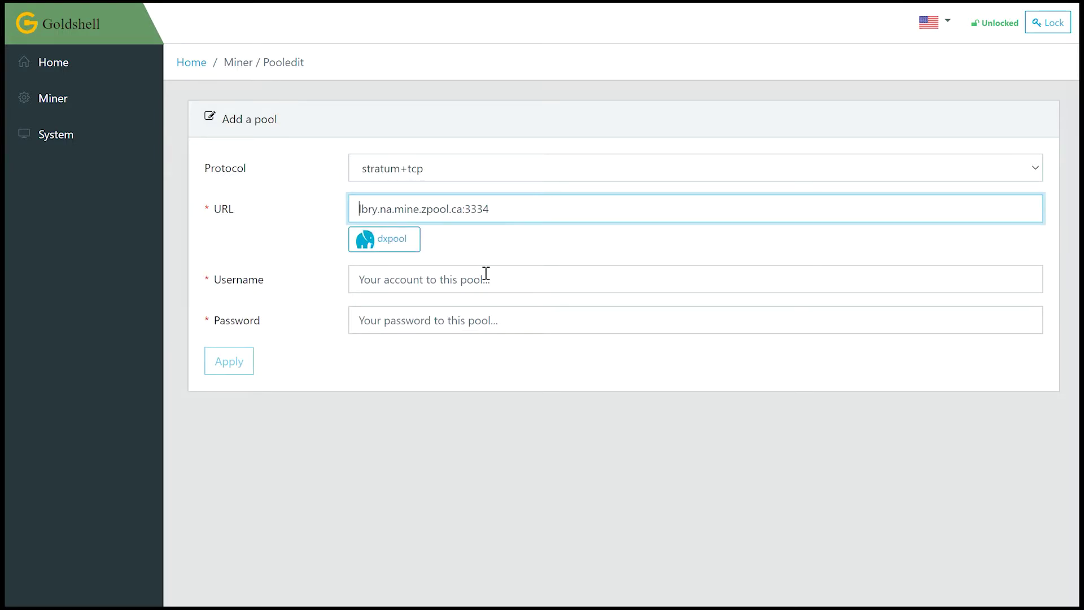
{"action": "left_click", "coordinate": [487, 273]}
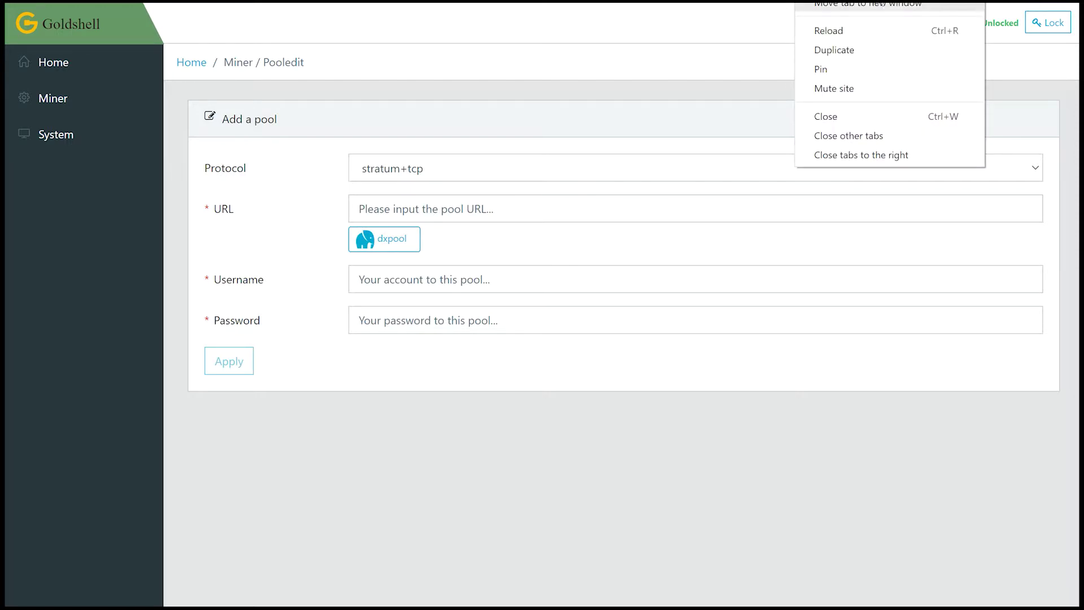
- Move the zpool browser tab into its own window beside the Goldshell form
{"action": "left_click", "coordinate": [882, 10]}
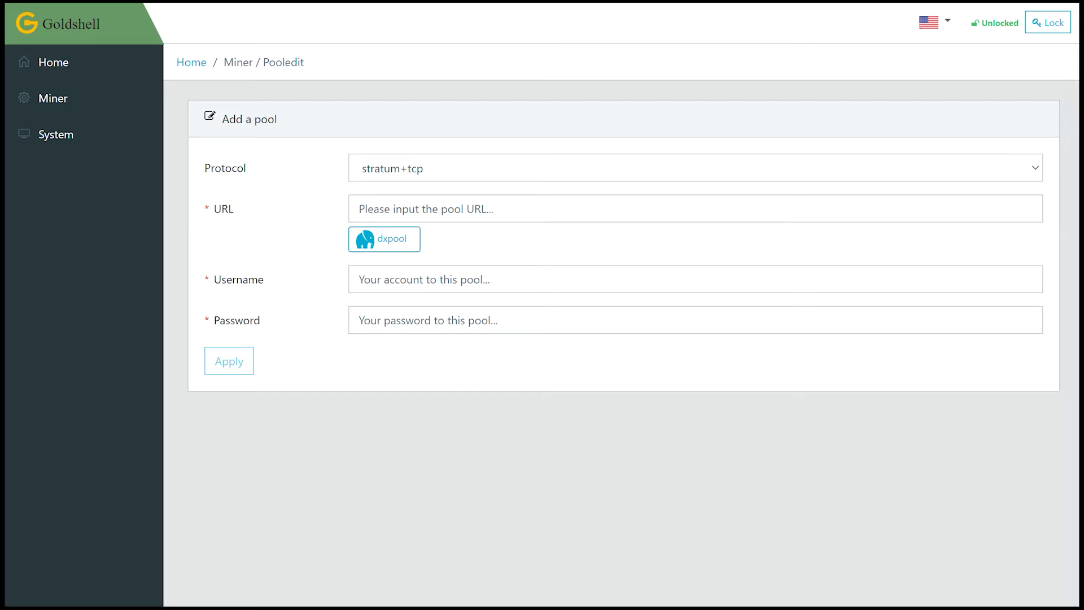
{"action": "right_click", "coordinate": [858, 3]}
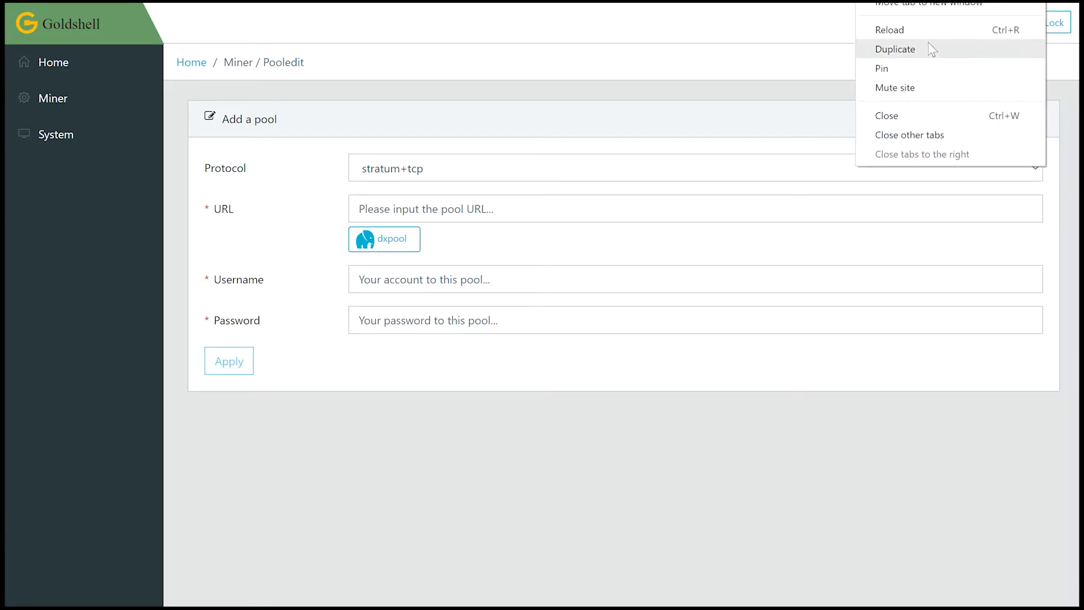
{"action": "left_click", "coordinate": [950, 7]}
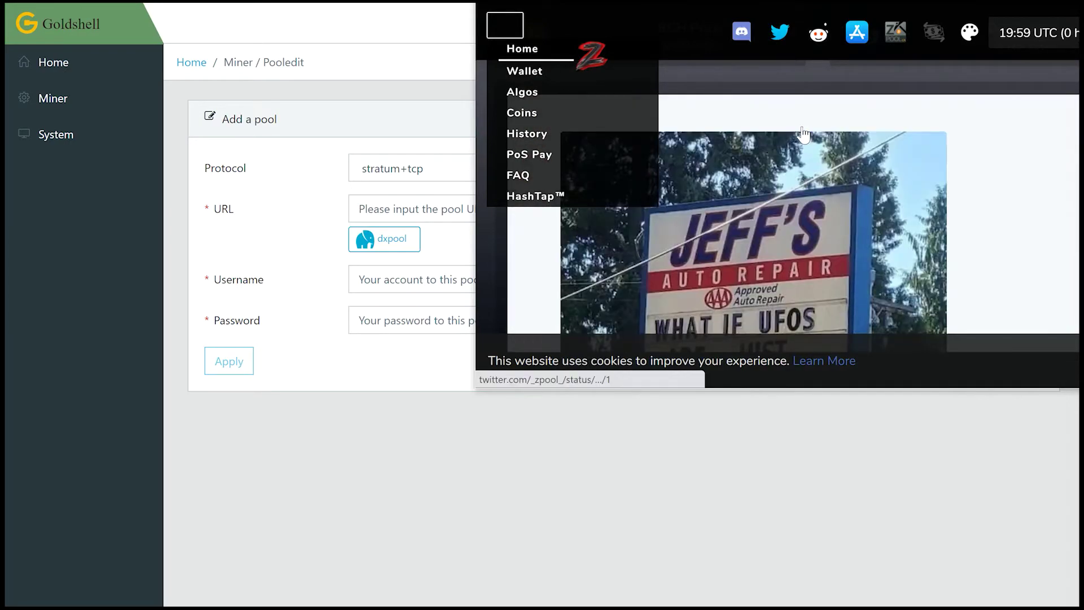
- In zpool's Stratum generator, set Region to North America and Algo to lbry
{"action": "scroll", "coordinate": [803, 135], "scroll_direction": "up", "scroll_amount": 10}
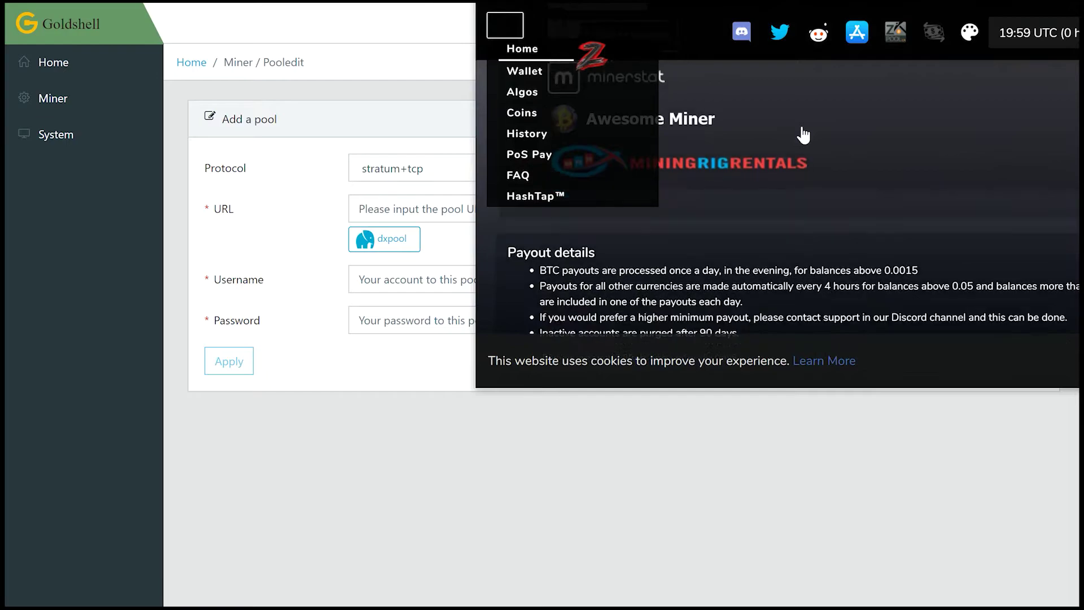
{"action": "scroll", "coordinate": [803, 134], "scroll_direction": "down", "scroll_amount": 10}
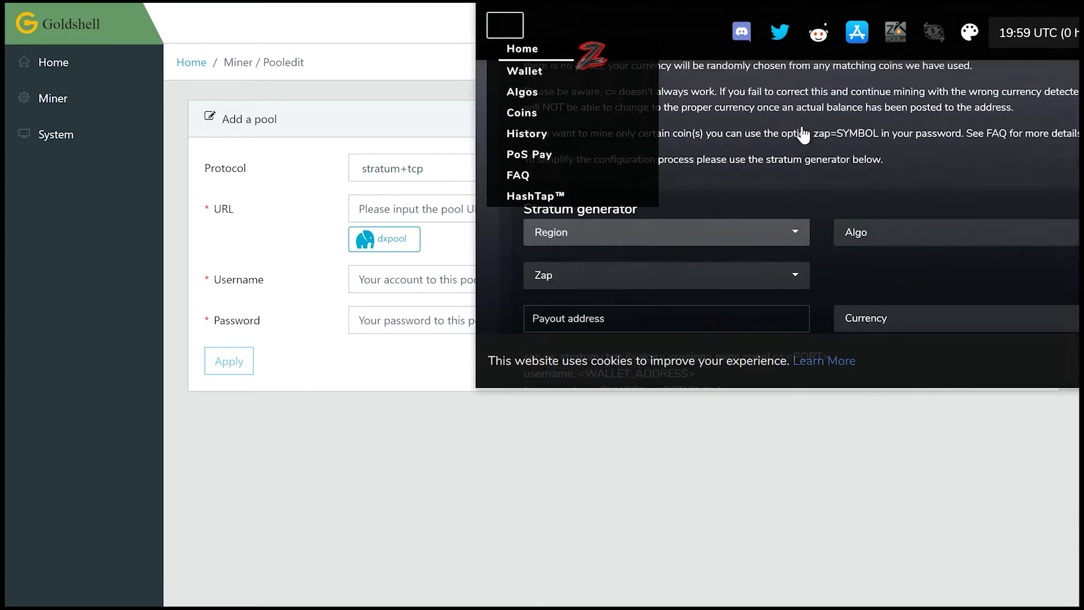
{"action": "scroll", "coordinate": [803, 134], "scroll_direction": "down", "scroll_amount": 3}
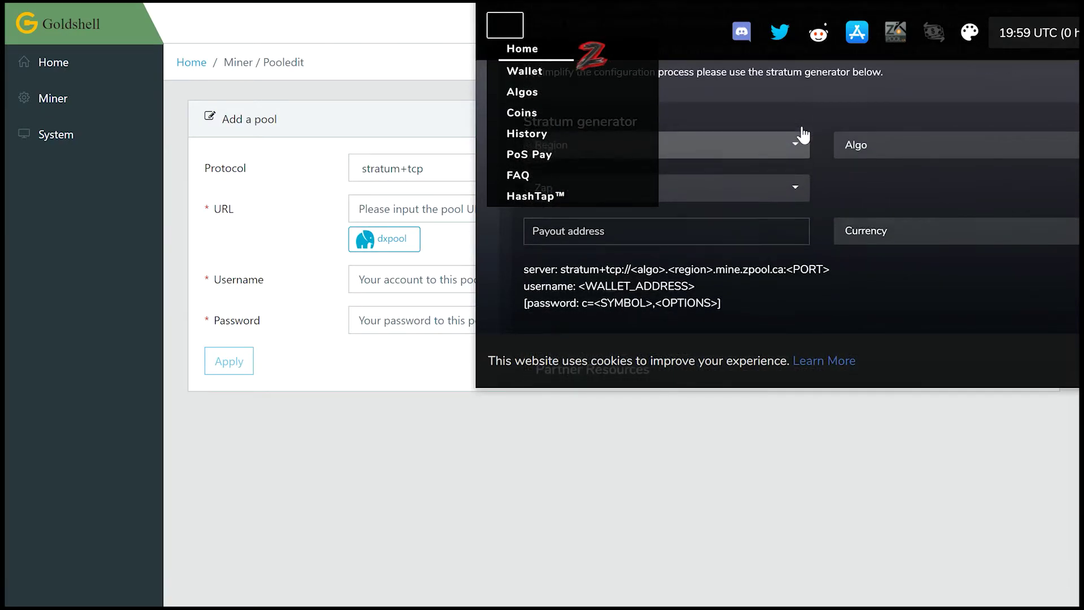
{"action": "scroll", "coordinate": [804, 135], "scroll_direction": "up", "scroll_amount": 2}
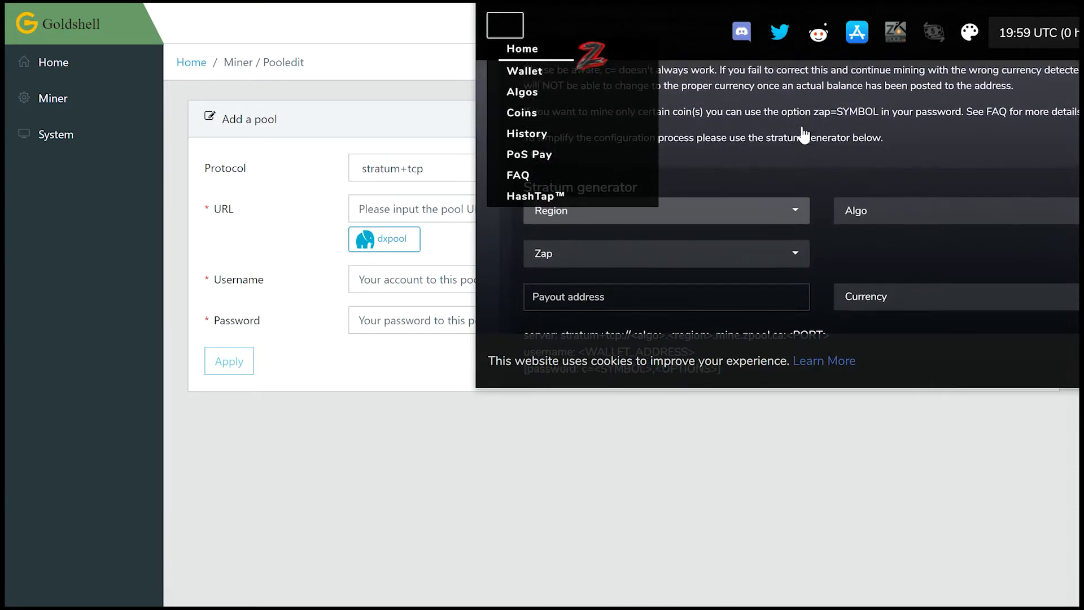
{"action": "left_click", "coordinate": [794, 218]}
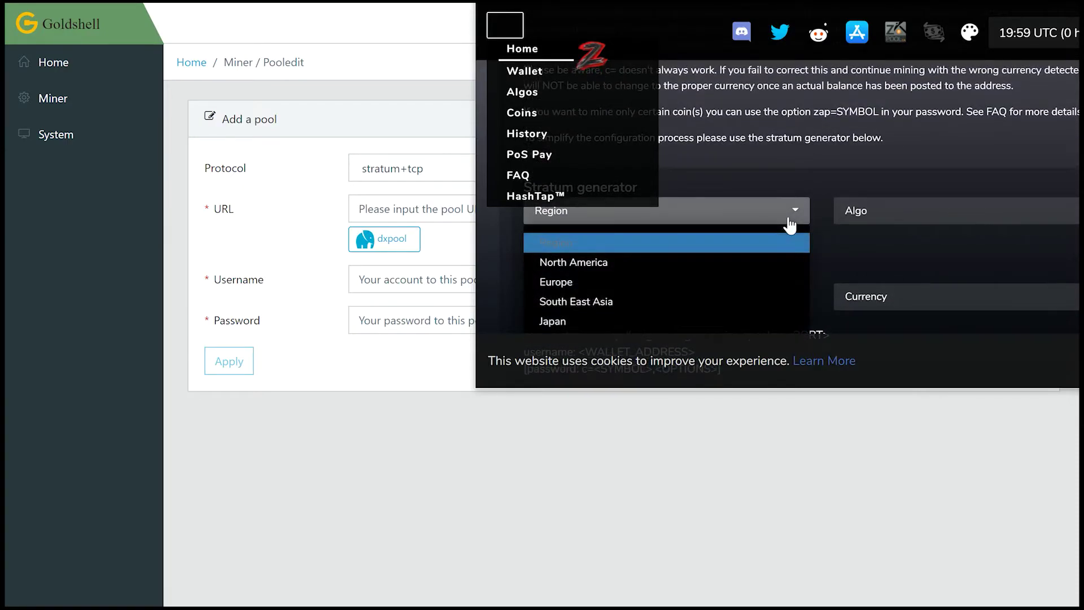
{"action": "left_click", "coordinate": [751, 263]}
{"action": "left_click", "coordinate": [891, 212]}
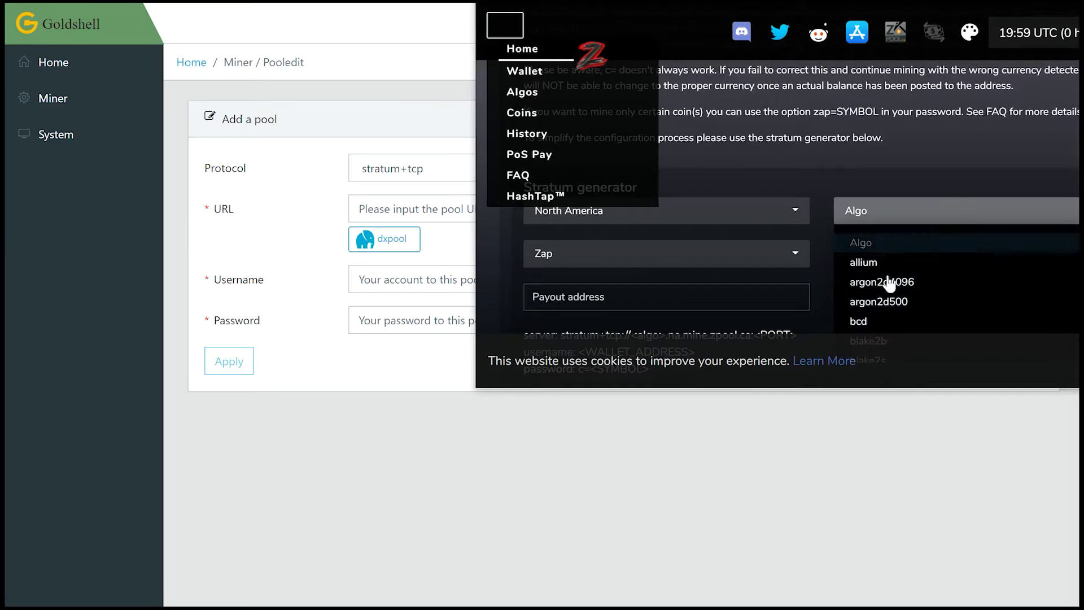
{"action": "scroll", "coordinate": [909, 265], "scroll_direction": "down", "scroll_amount": 3}
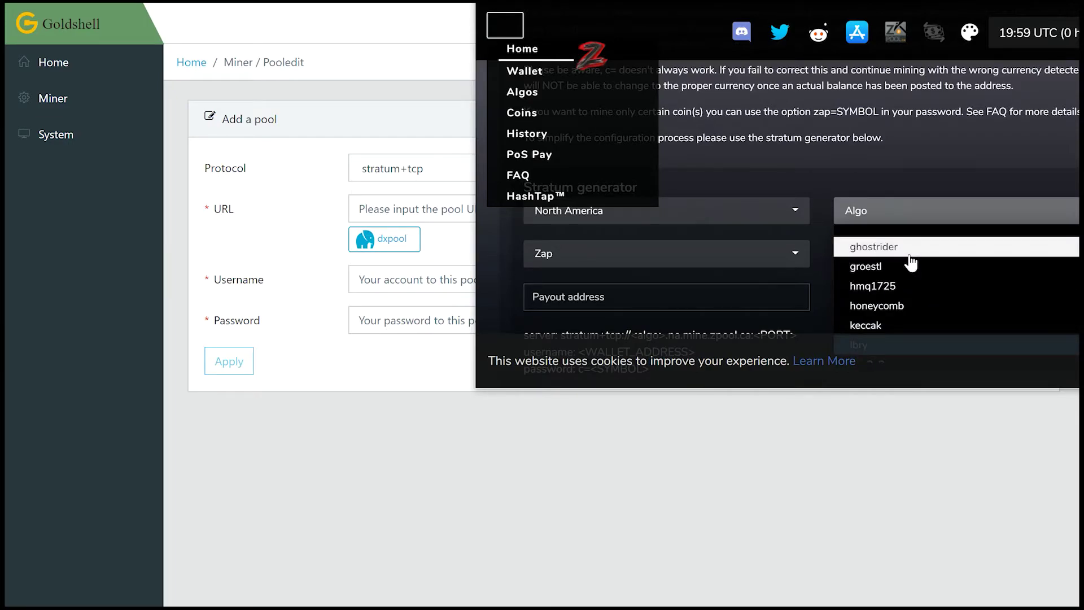
{"action": "scroll", "coordinate": [910, 262], "scroll_direction": "down", "scroll_amount": 1}
{"action": "left_click", "coordinate": [894, 302]}
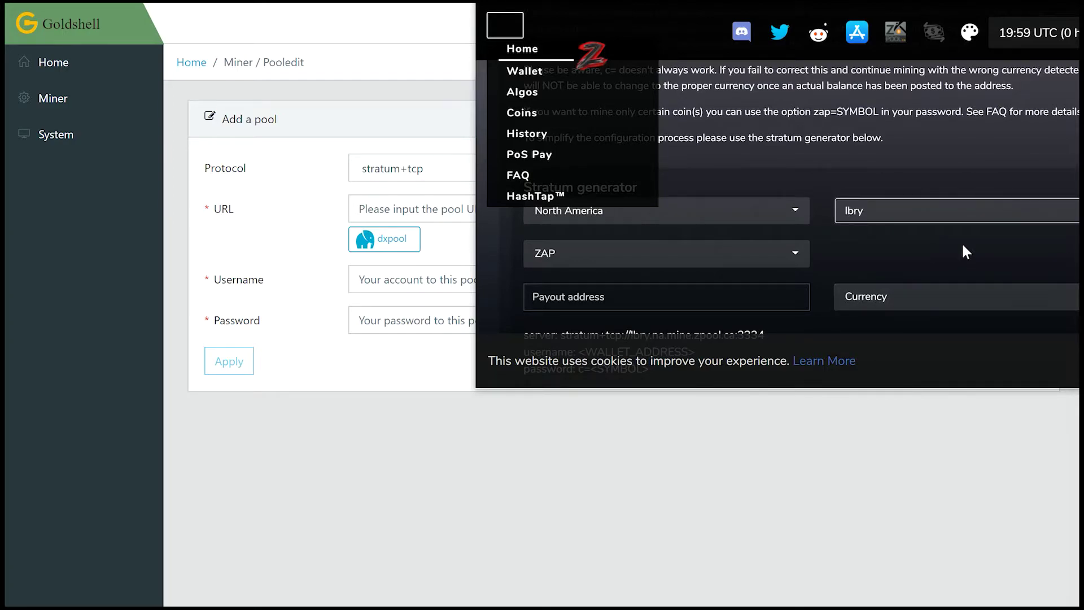
- Set Zap to LBC, paste the payout wallet address, and choose LBC as payout currency
{"action": "left_click", "coordinate": [721, 263]}
{"action": "left_click", "coordinate": [699, 306]}
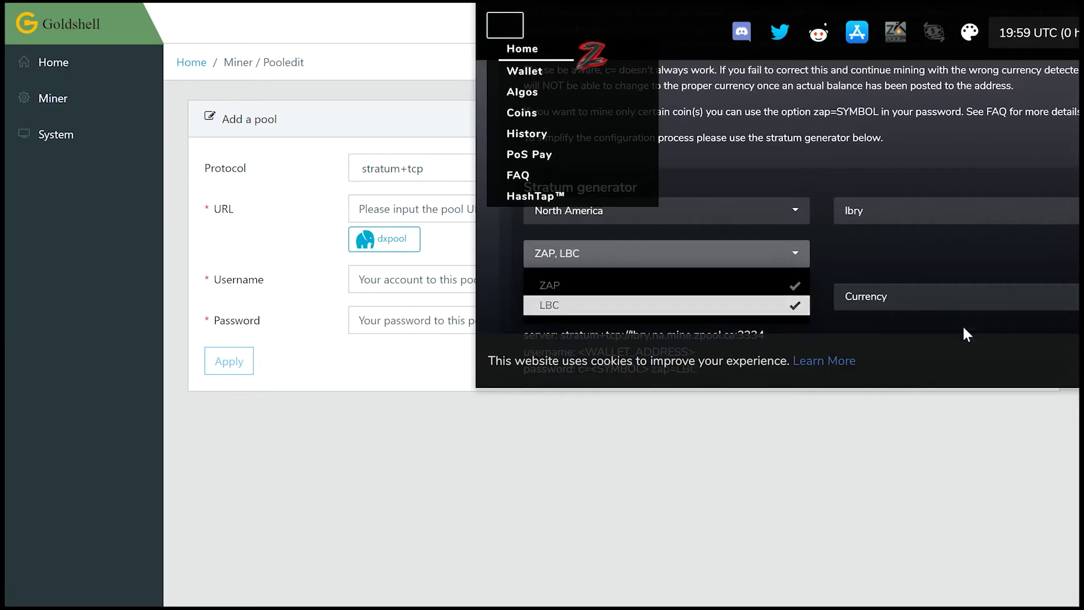
{"action": "left_click", "coordinate": [879, 239]}
{"action": "left_click", "coordinate": [739, 305]}
{"action": "type", "text": "bL75P96tPXE1uTB2B1uKNVtK2qZuVt2k8N"}
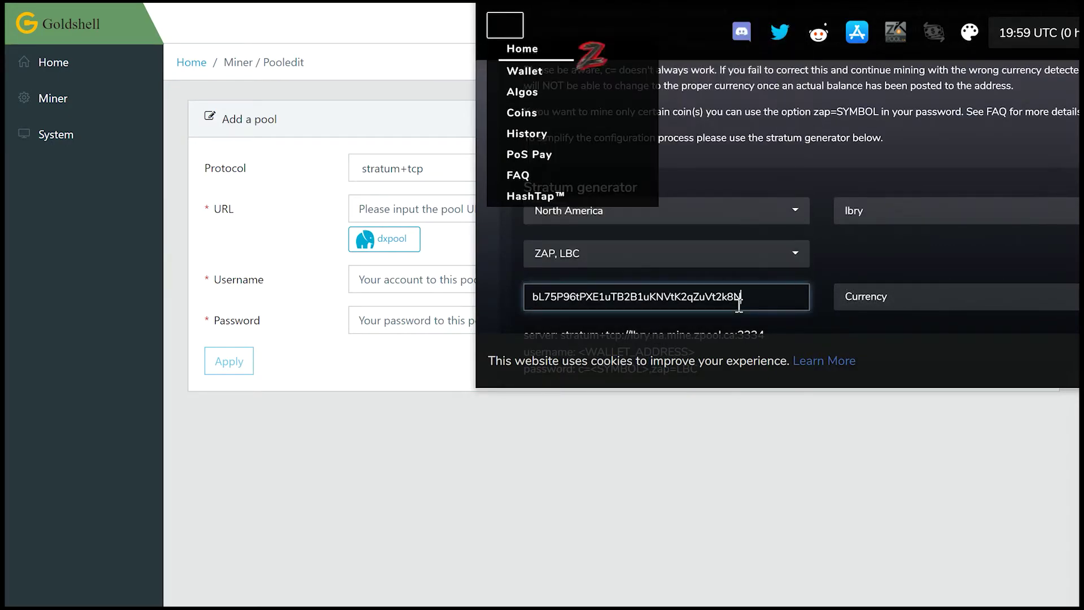
{"action": "left_click", "coordinate": [952, 308]}
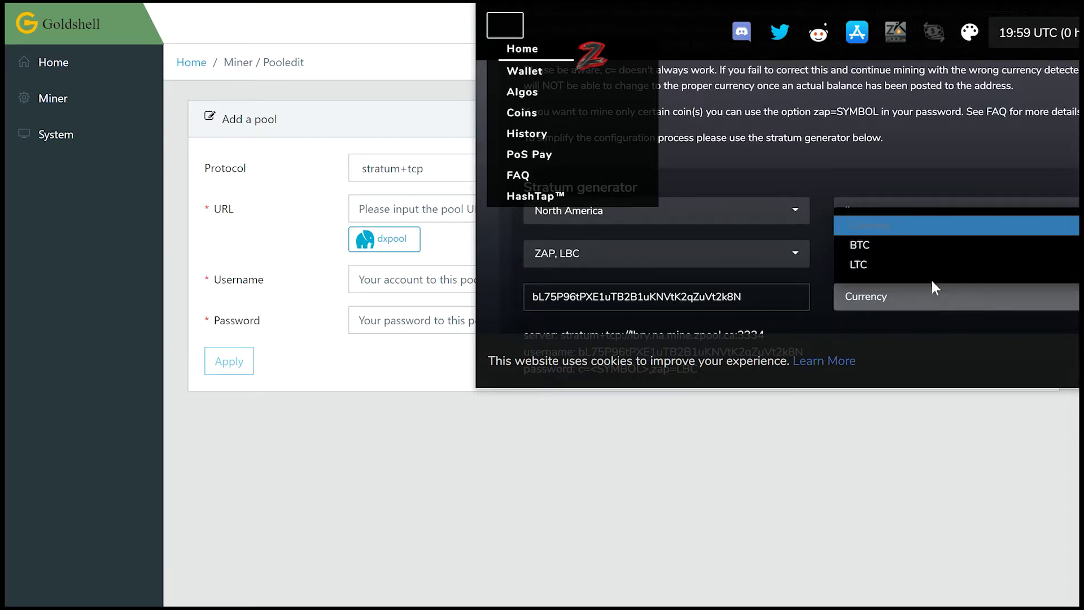
{"action": "key", "text": "l"}
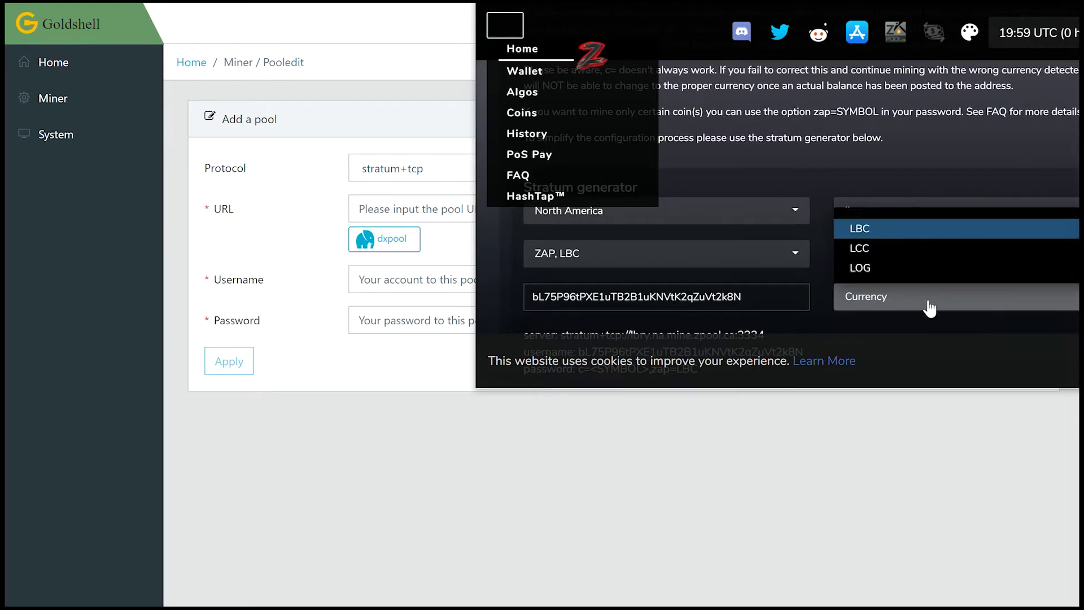
{"action": "left_click", "coordinate": [907, 229]}
- Select the generated server address and return to the Goldshell form with stratum+tcp kept
{"action": "scroll", "coordinate": [898, 328], "scroll_direction": "down", "scroll_amount": 2}
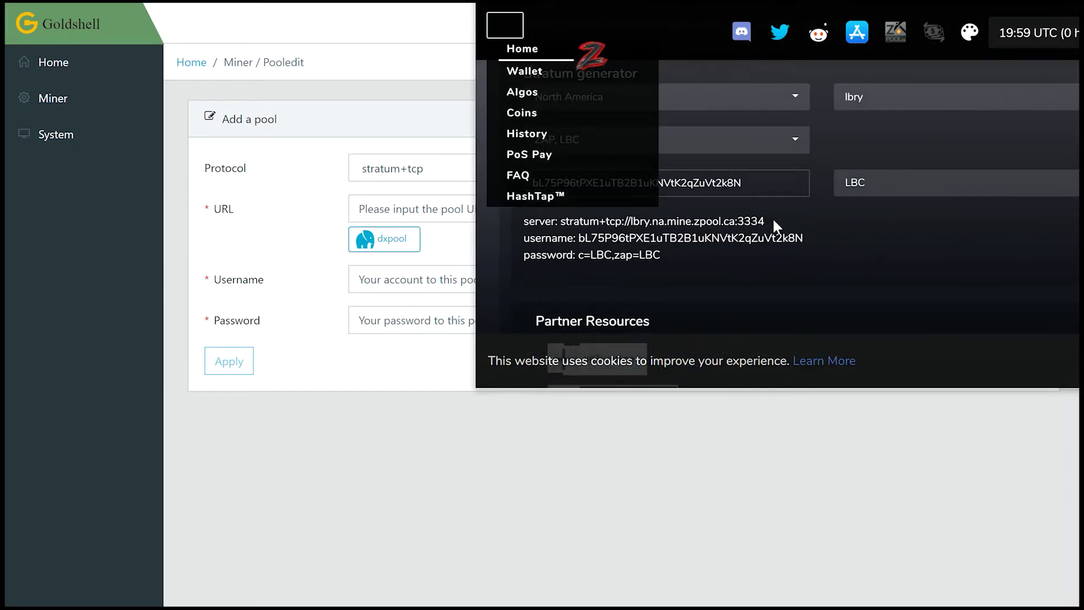
{"action": "left_click_drag", "start_coordinate": [773, 216], "coordinate": [630, 223]}
{"action": "key", "text": "ctrl+c"}
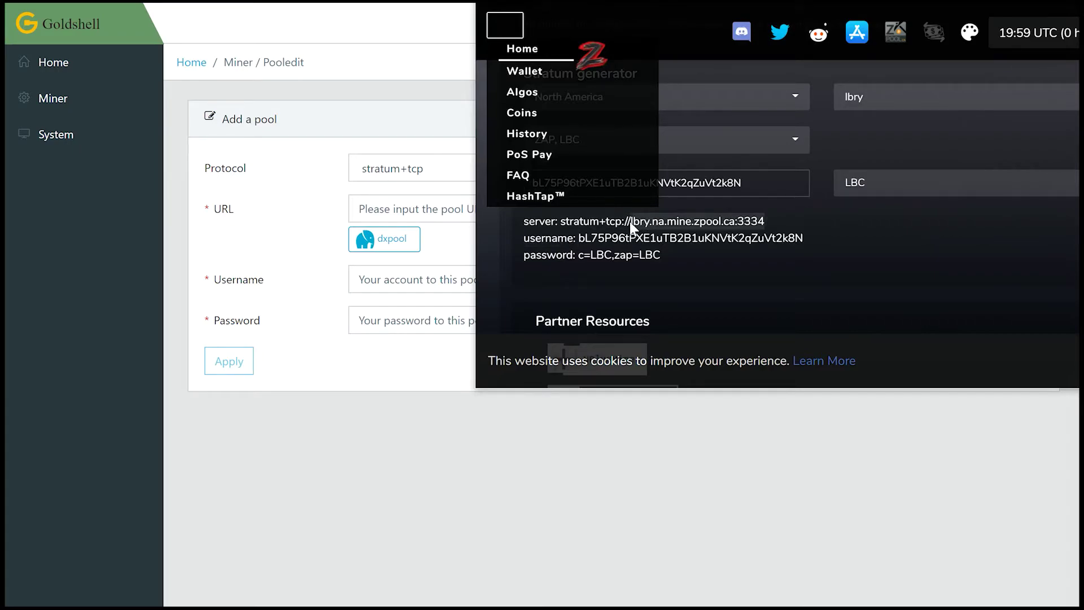
{"action": "left_click", "coordinate": [395, 174]}
{"action": "left_click", "coordinate": [397, 195]}
- Fill URL with lbry.na.mine.zpool.ca:3334 and Username with the generated wallet address
{"action": "left_click", "coordinate": [397, 197]}
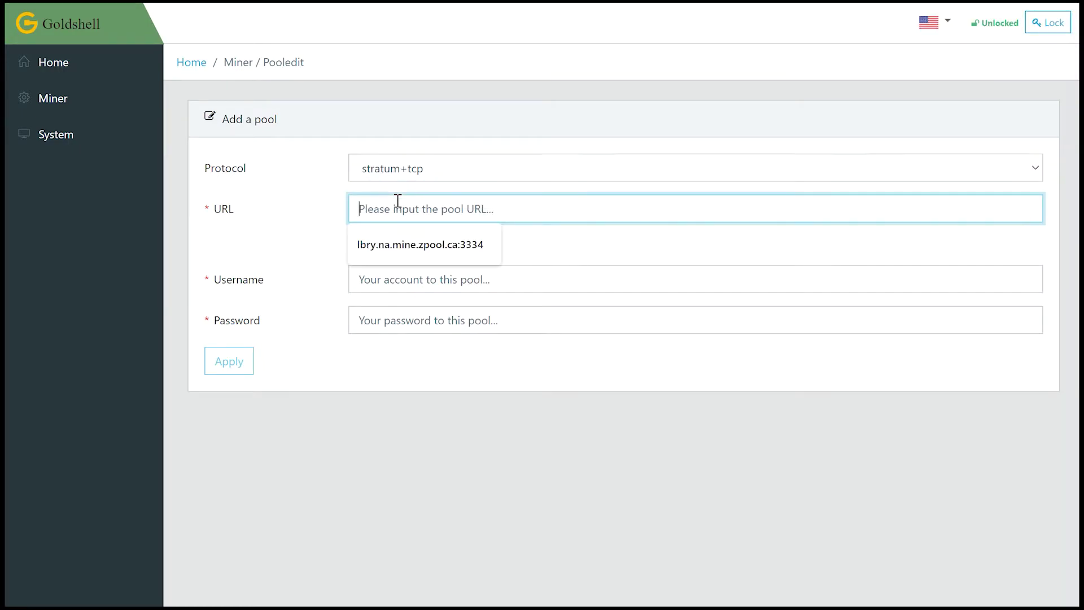
{"action": "key", "text": "ctrl+v"}
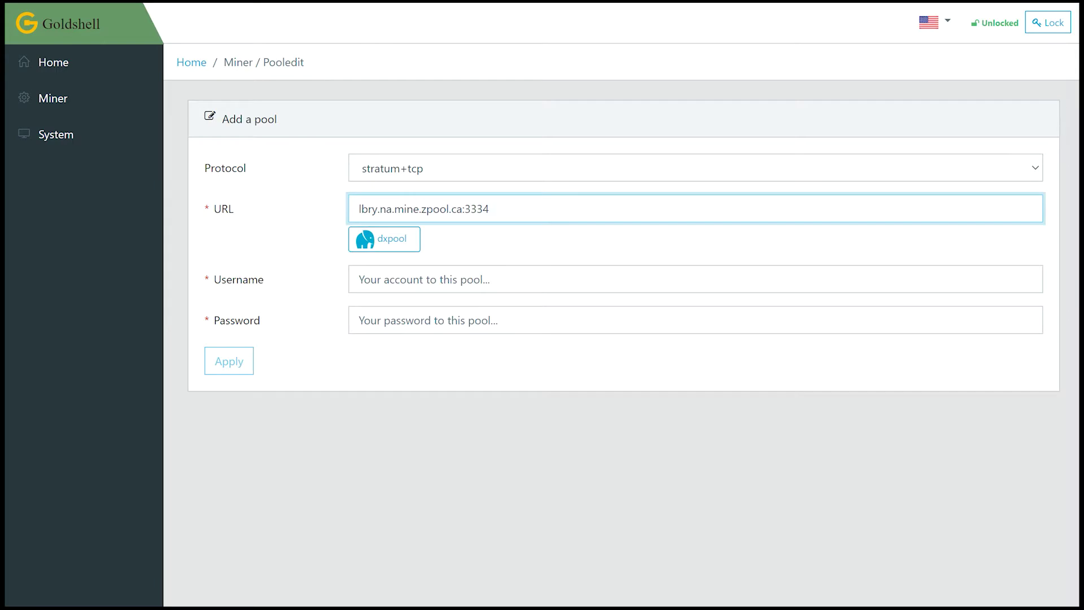
{"action": "key", "text": "alt+Tab"}
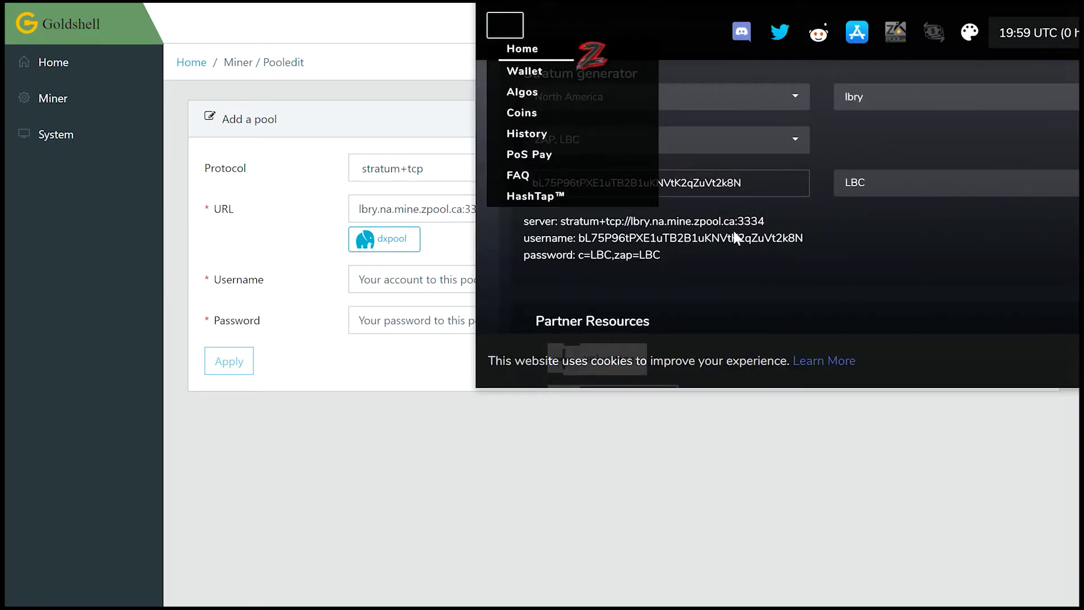
{"action": "double_click", "coordinate": [659, 237]}
{"action": "key", "text": "ctrl+c"}
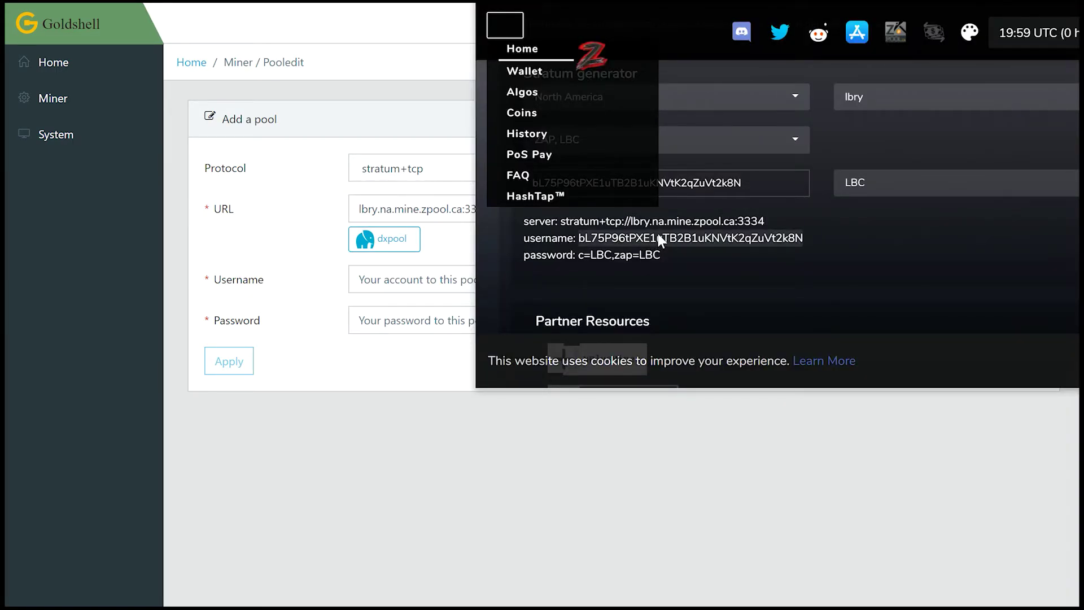
{"action": "left_click", "coordinate": [383, 287]}
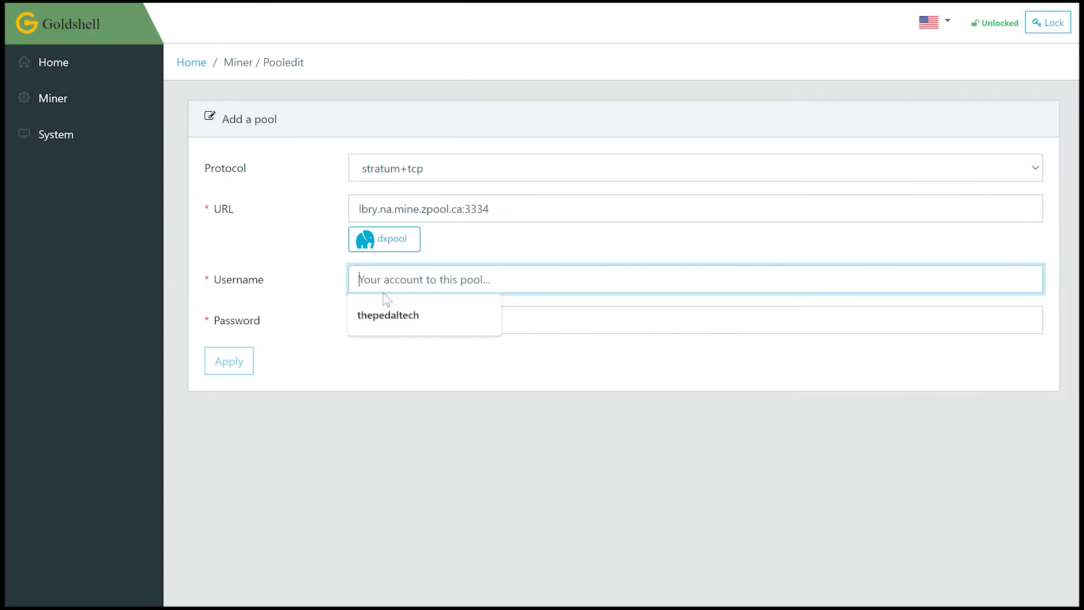
{"action": "key", "text": "ctrl+v"}
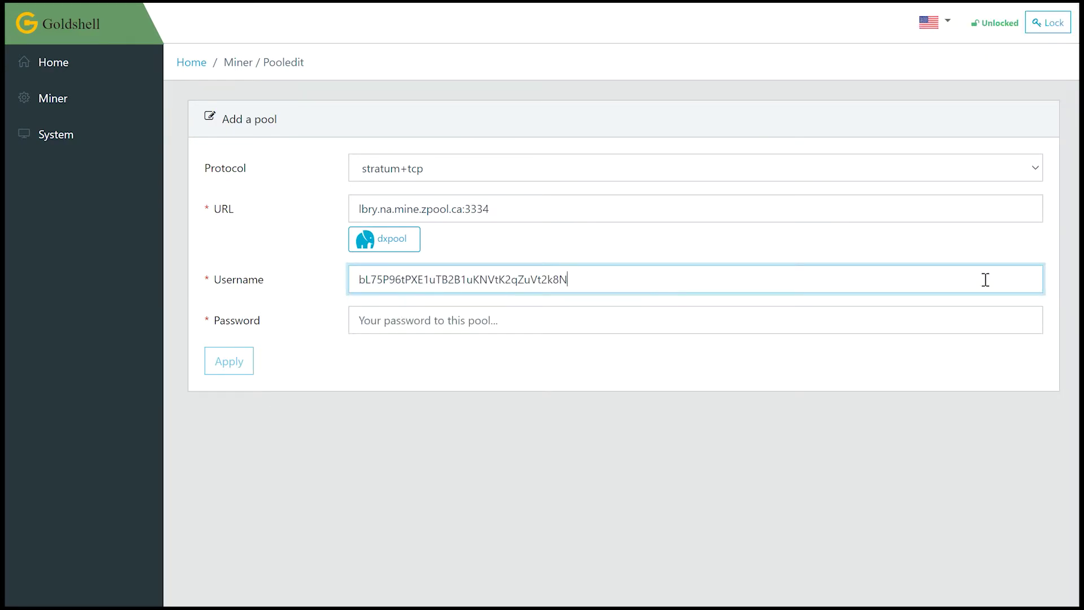
{"action": "key", "text": "alt+Tab"}
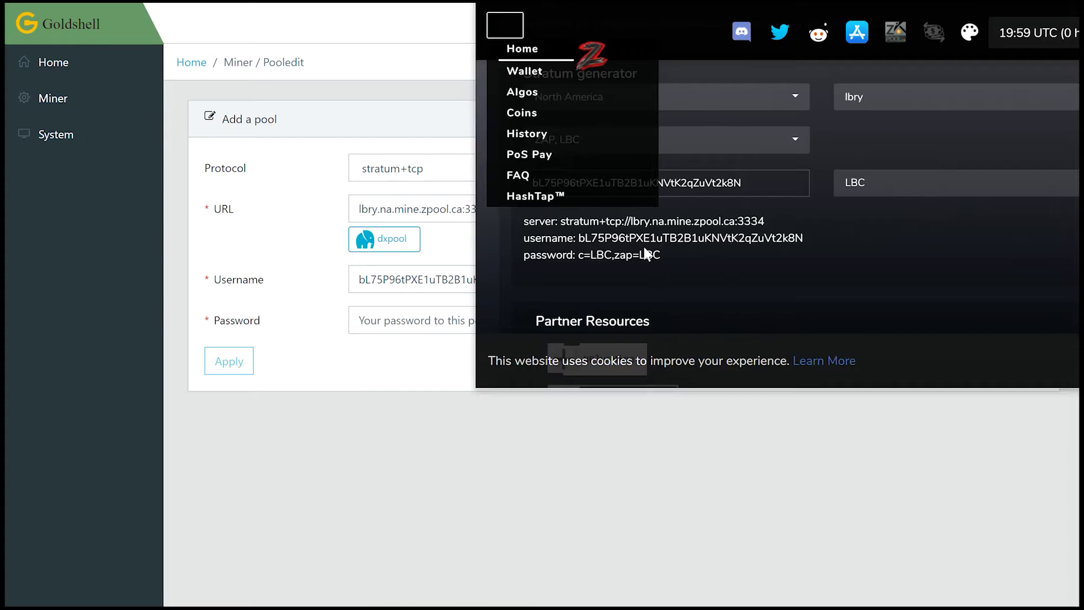
{"action": "triple_click", "coordinate": [635, 255]}
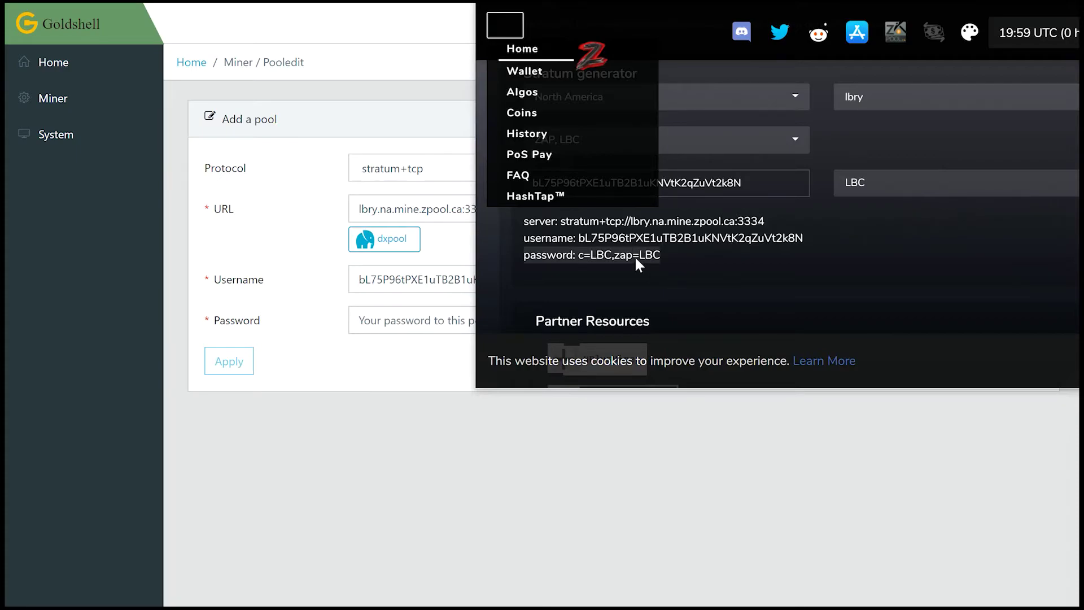
{"action": "left_click", "coordinate": [692, 244]}
{"action": "left_click_drag", "start_coordinate": [673, 244], "coordinate": [638, 223]}
{"action": "left_click", "coordinate": [638, 223]}
{"action": "left_click_drag", "start_coordinate": [680, 255], "coordinate": [591, 257]}
{"action": "left_click", "coordinate": [428, 320]}
{"action": "key", "text": "ctrl+v"}
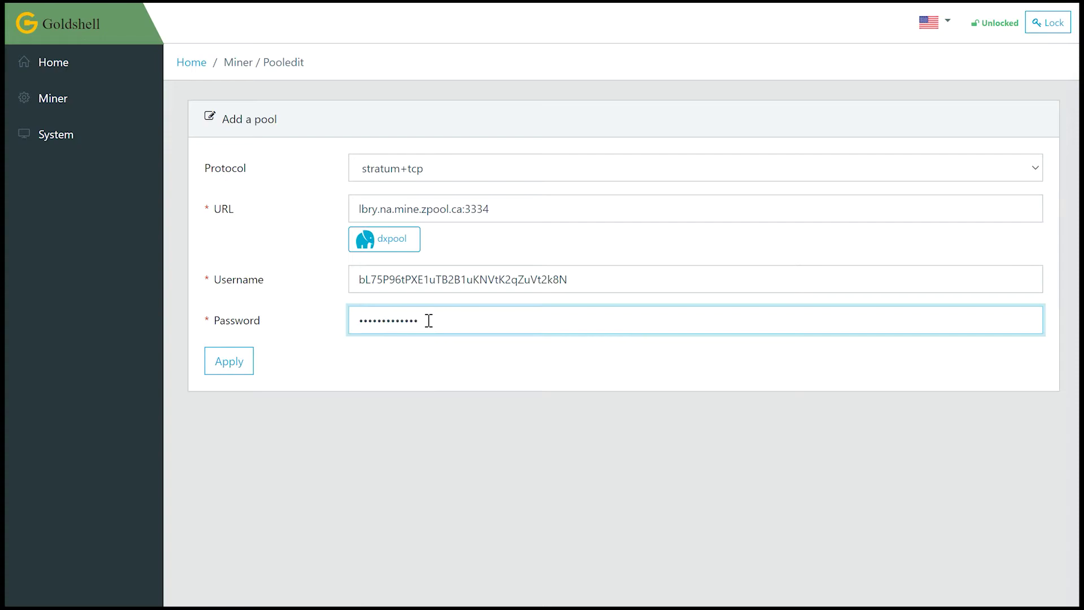
{"action": "left_click", "coordinate": [237, 370]}
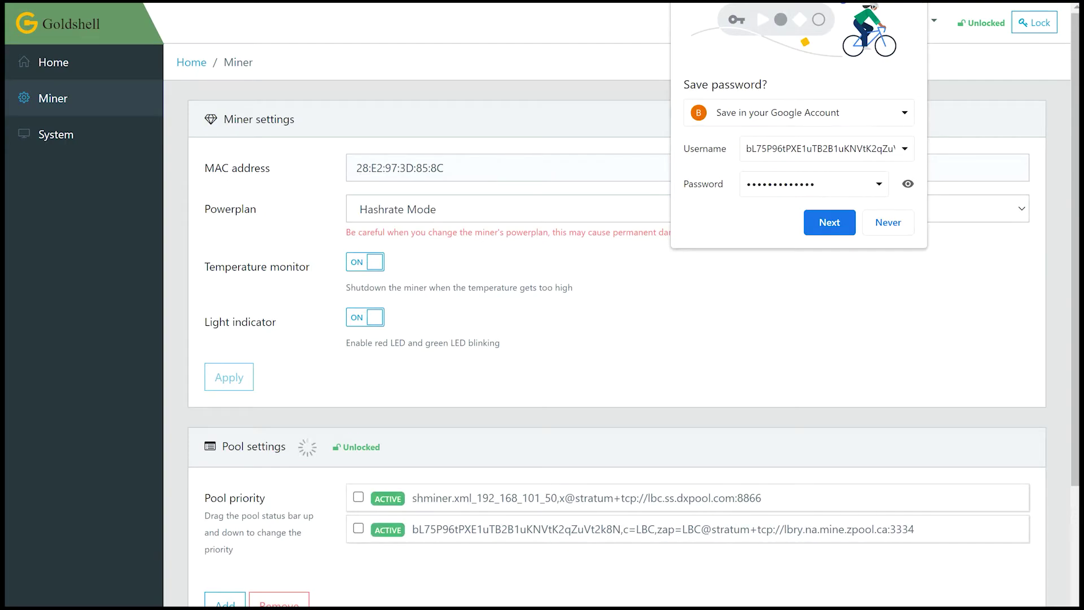
- Dismiss the save-password prompt and remove the old dxpool pool from Pool settings
{"action": "key", "text": "Escape"}
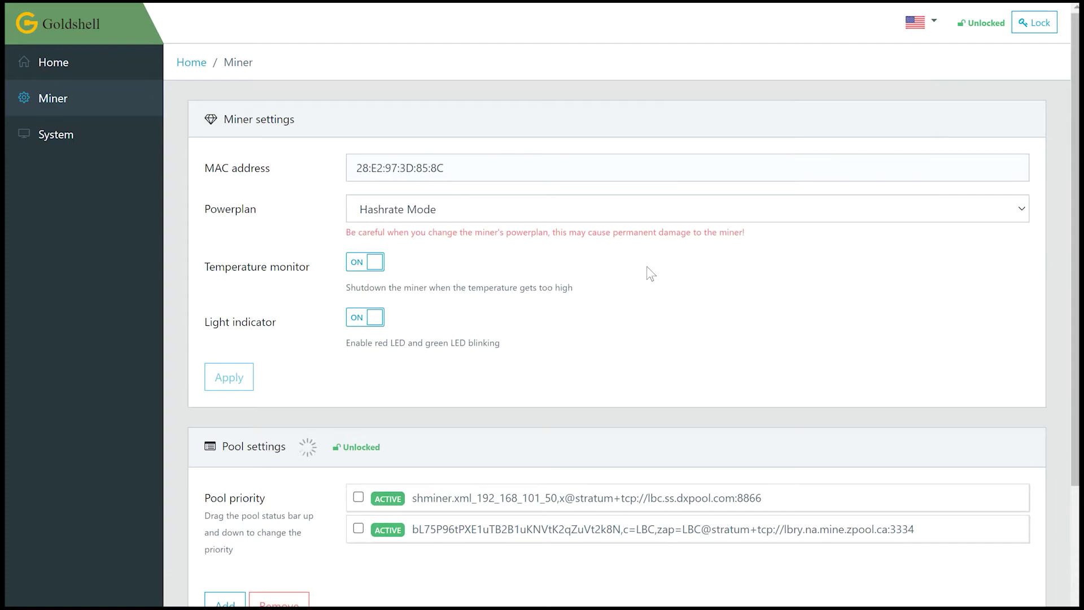
{"action": "scroll", "coordinate": [763, 282], "scroll_direction": "down", "scroll_amount": 1}
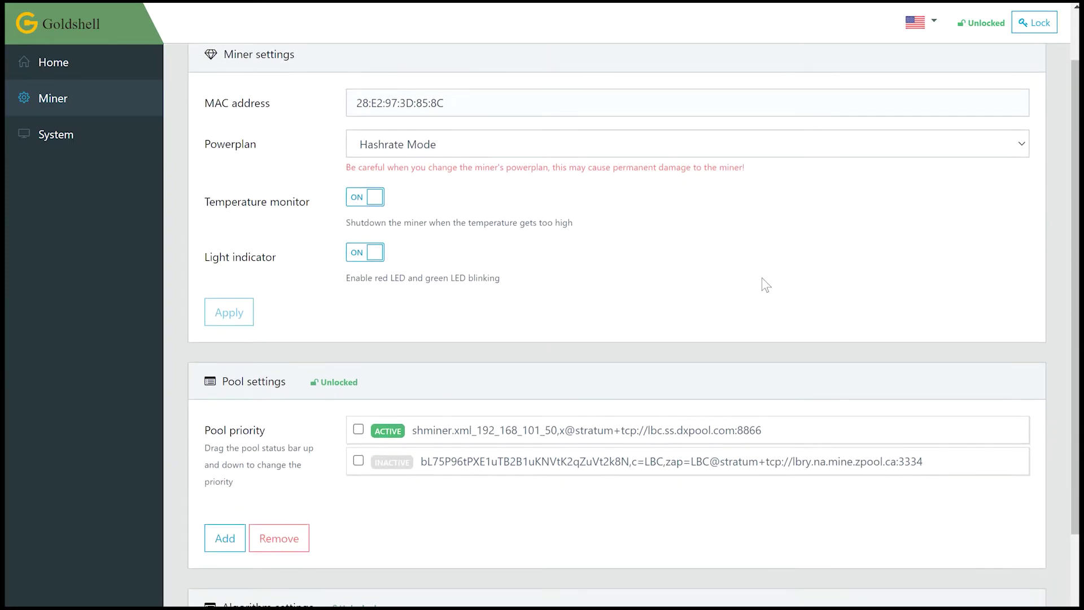
{"action": "scroll", "coordinate": [669, 264], "scroll_direction": "down", "scroll_amount": 2}
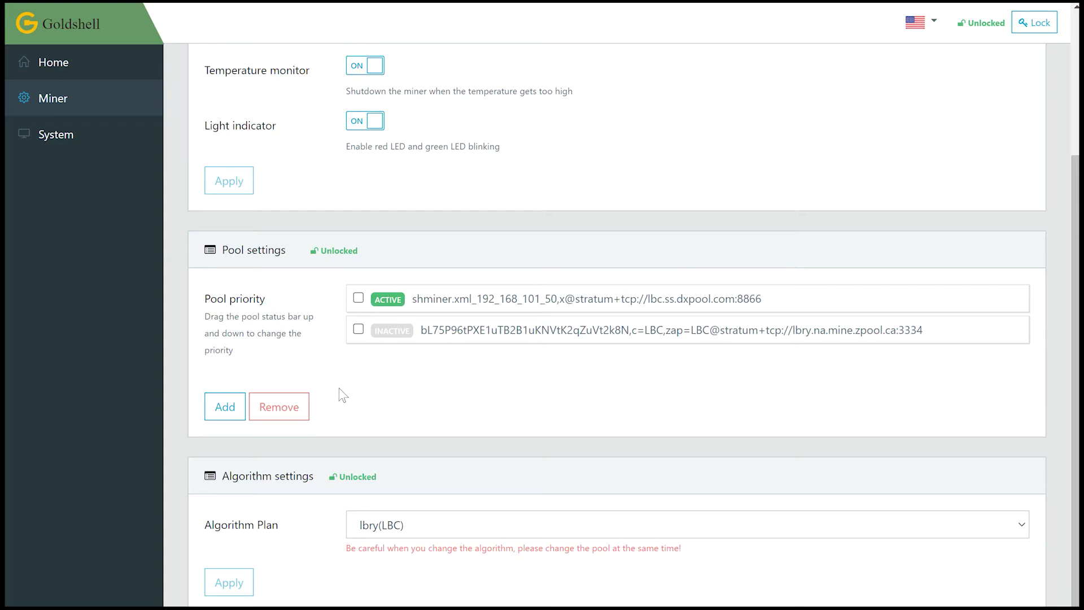
{"action": "left_click", "coordinate": [358, 297]}
{"action": "left_click", "coordinate": [281, 415]}
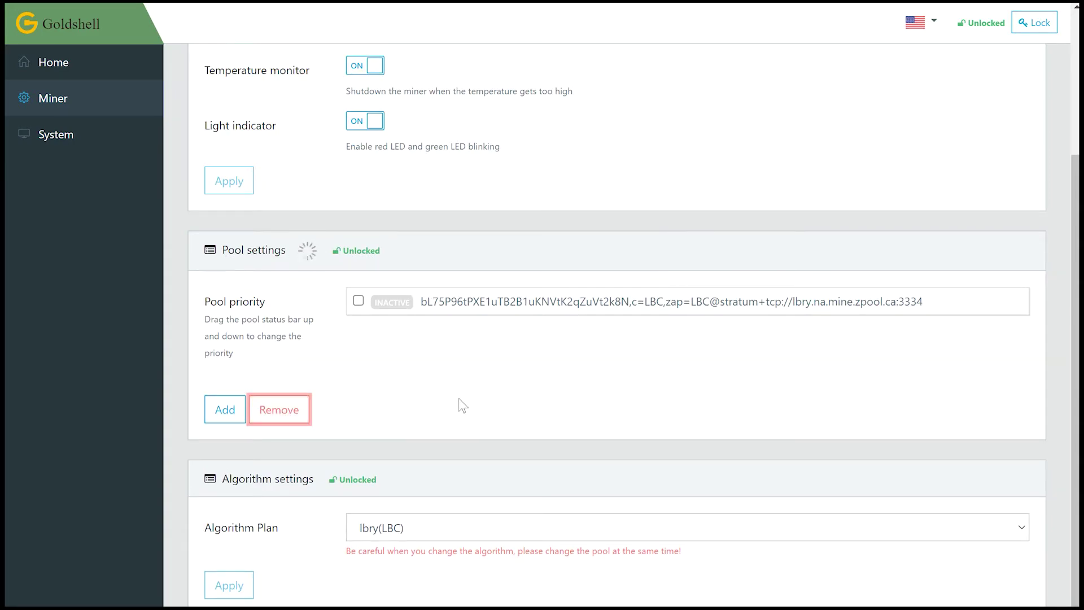
- Review the pool list showing only the zpool lbry.na.mine.zpool.ca:3334 pool remaining
{"action": "left_click", "coordinate": [359, 298]}
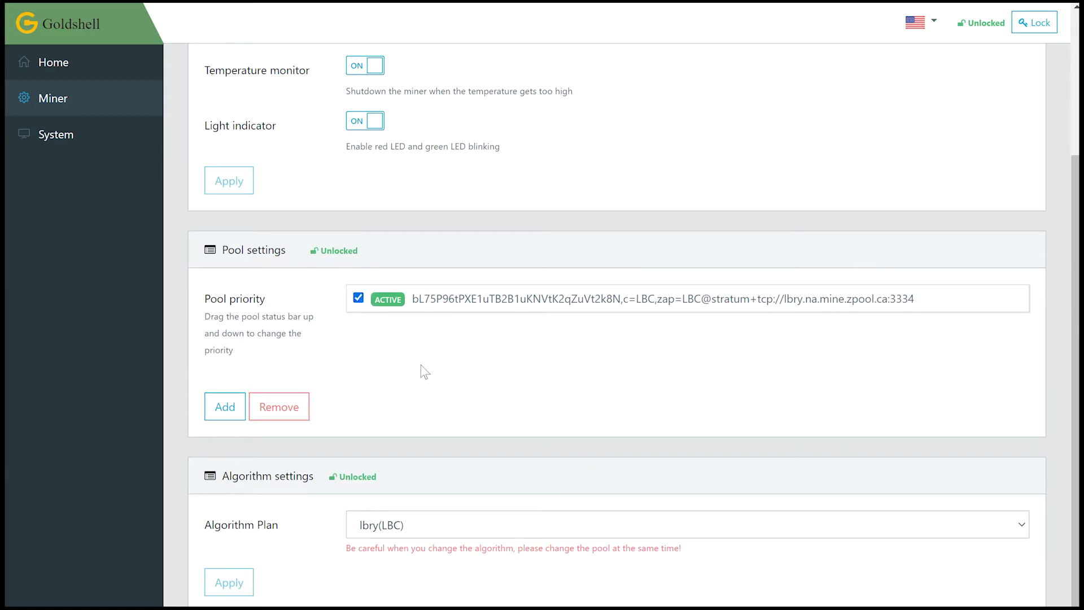
{"action": "scroll", "coordinate": [319, 351], "scroll_direction": "down", "scroll_amount": 1}
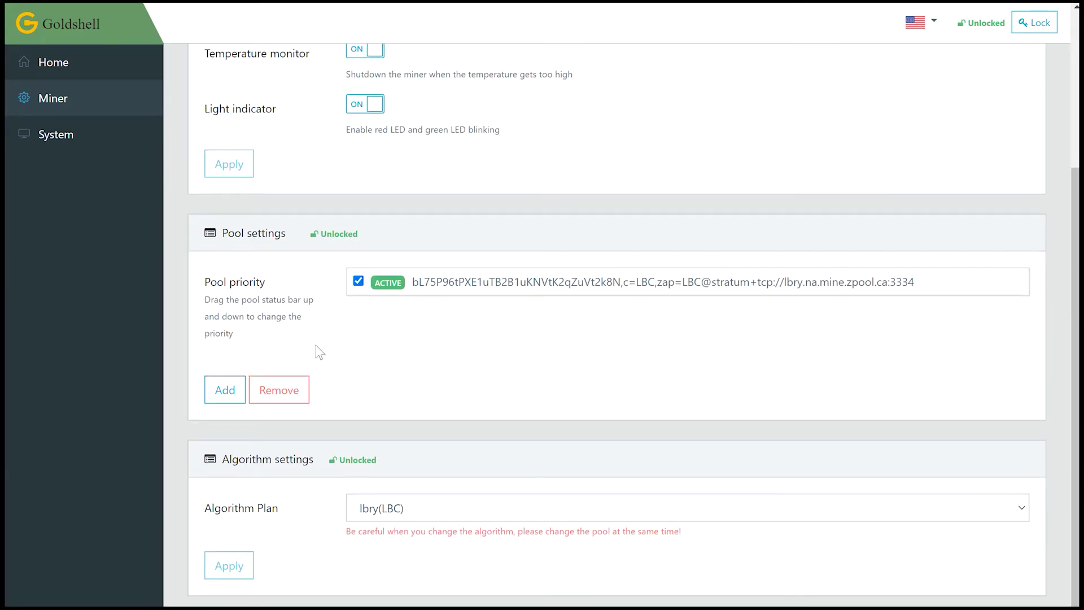
{"action": "scroll", "coordinate": [317, 347], "scroll_direction": "up", "scroll_amount": 3}
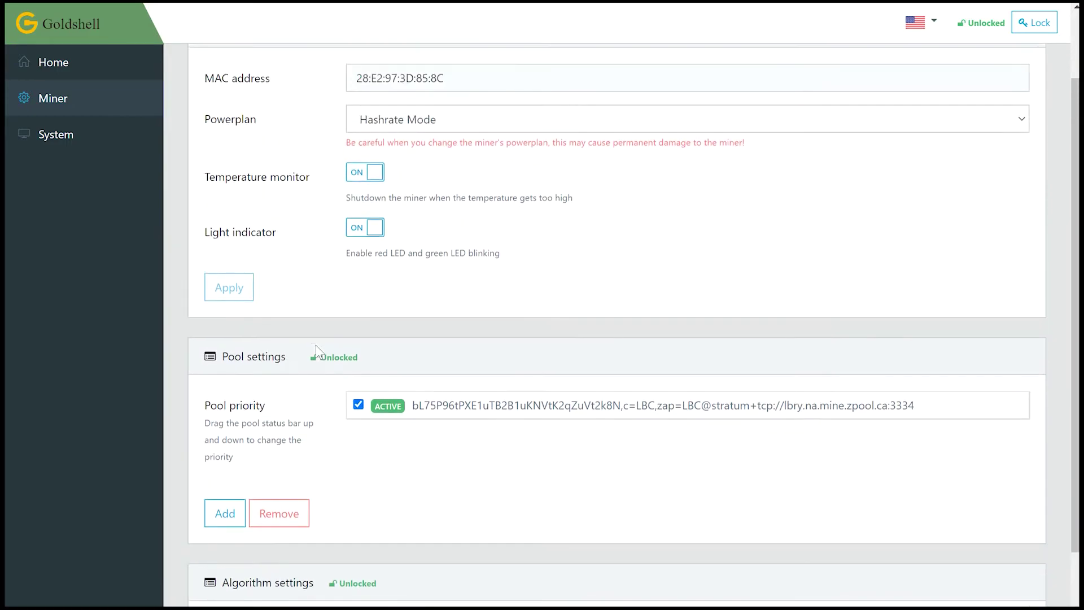
{"action": "scroll", "coordinate": [316, 345], "scroll_direction": "up", "scroll_amount": 2}
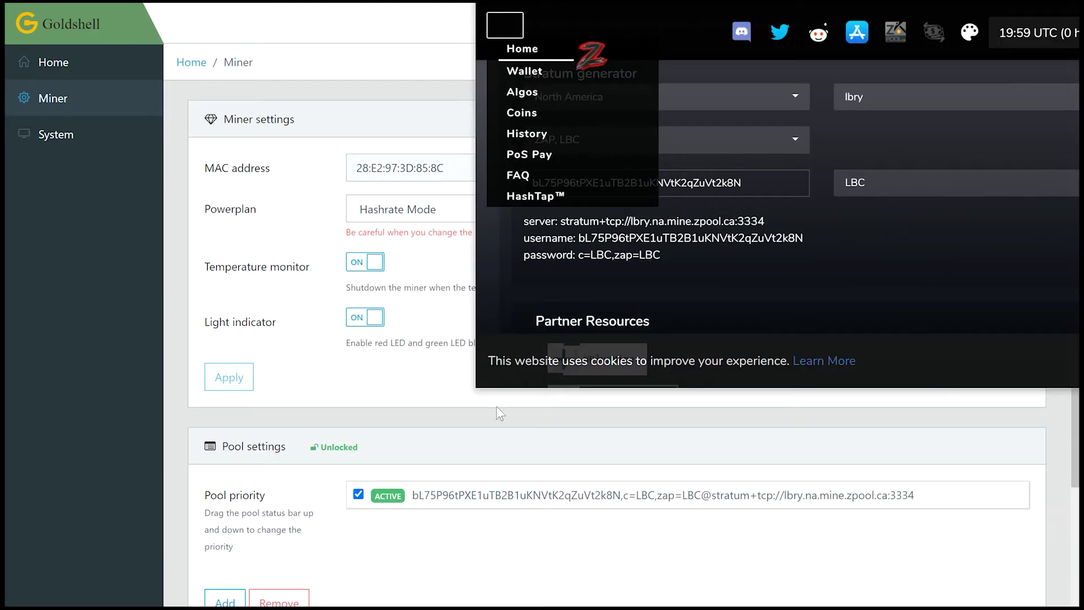
- Widen the zpool window to full screen and scroll through the home page stats and generator
{"action": "left_click_drag", "start_coordinate": [473, 385], "coordinate": [82, 447]}
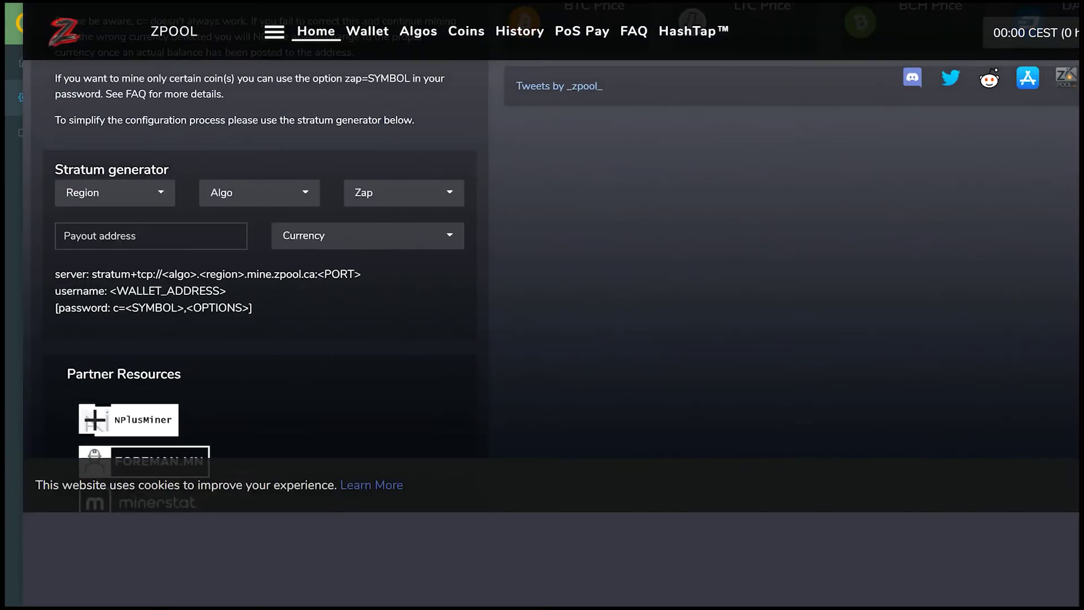
{"action": "scroll", "coordinate": [684, 411], "scroll_direction": "up", "scroll_amount": 5}
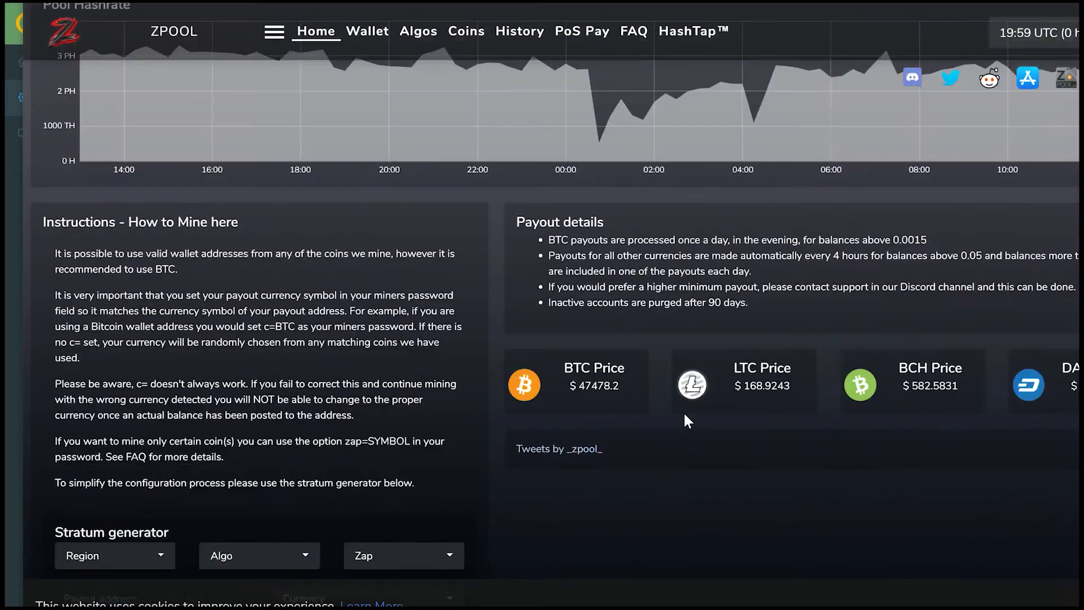
{"action": "scroll", "coordinate": [684, 415], "scroll_direction": "up", "scroll_amount": 5}
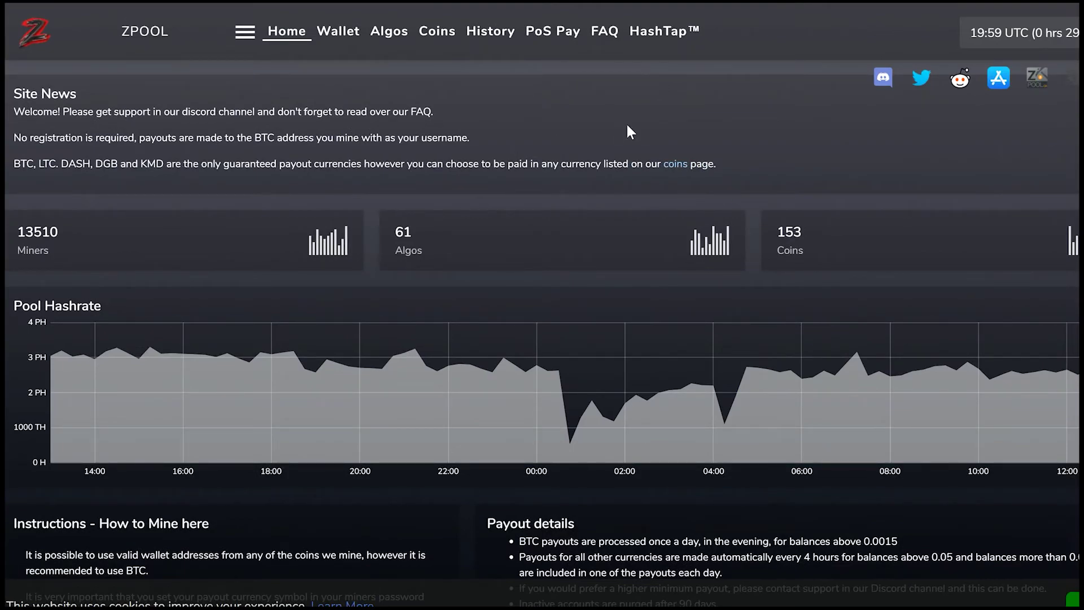
{"action": "scroll", "coordinate": [631, 133], "scroll_direction": "down", "scroll_amount": 10}
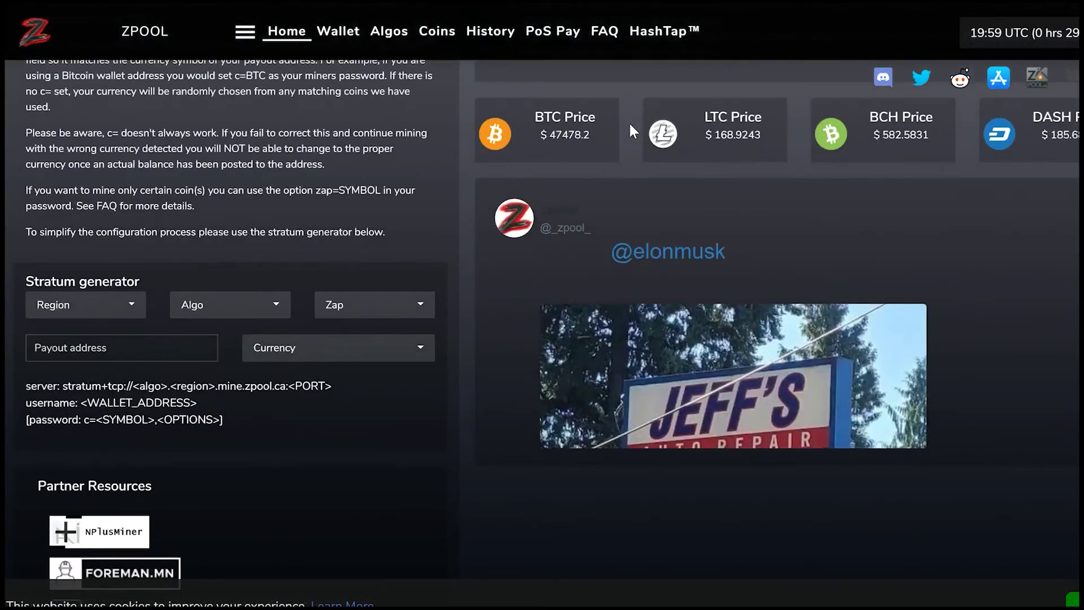
{"action": "scroll", "coordinate": [629, 121], "scroll_direction": "down", "scroll_amount": 5}
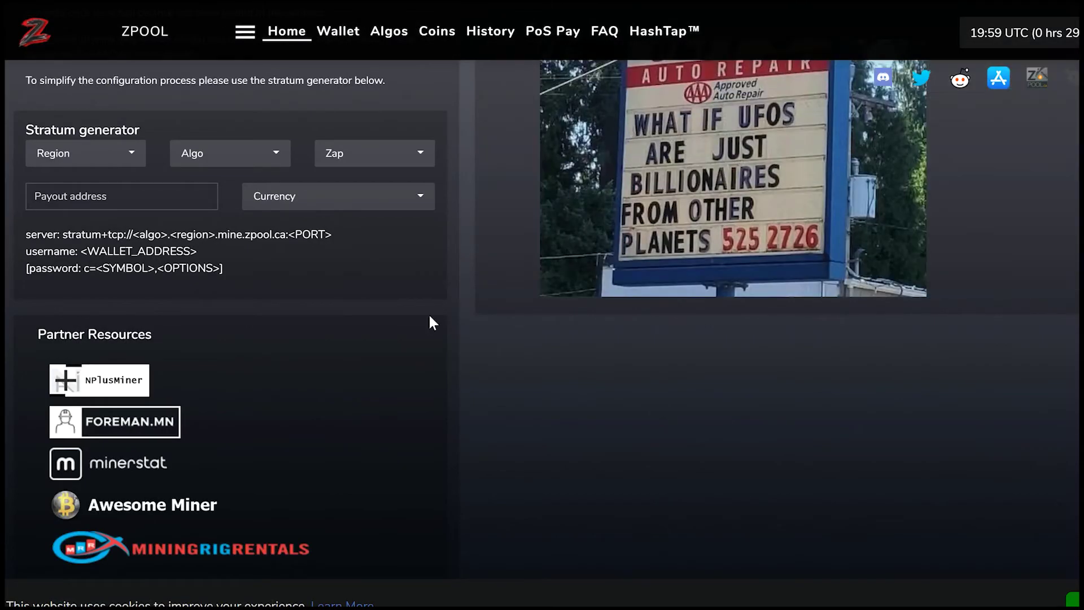
{"action": "scroll", "coordinate": [432, 323], "scroll_direction": "down", "scroll_amount": 1}
{"action": "scroll", "coordinate": [418, 324], "scroll_direction": "up", "scroll_amount": 14}
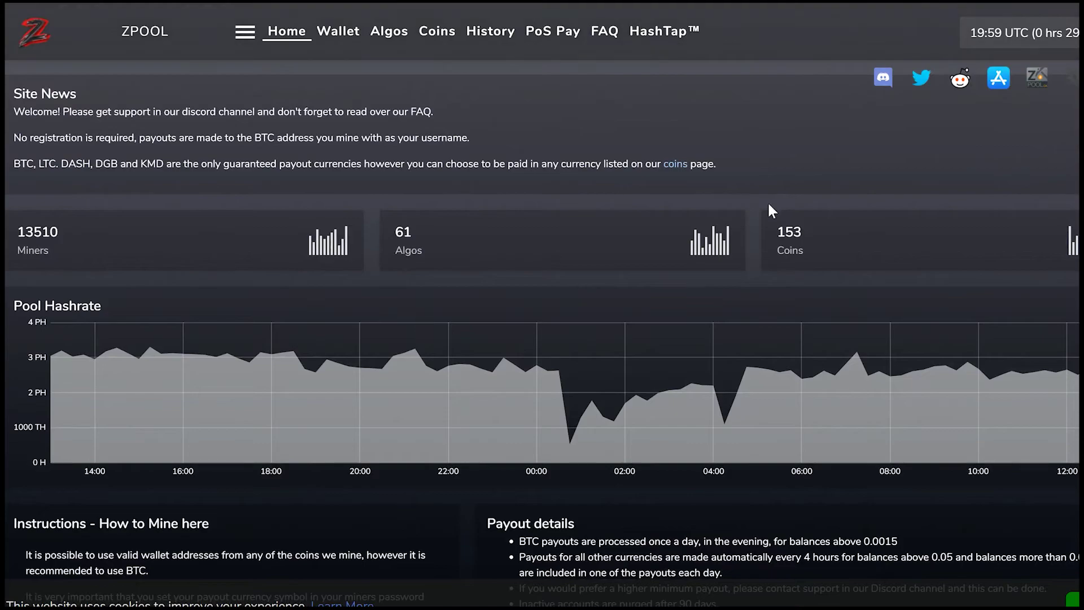
- Search zpool's Wallet page for the LBC deposit address copied from Hotbit
{"action": "left_click", "coordinate": [343, 35]}
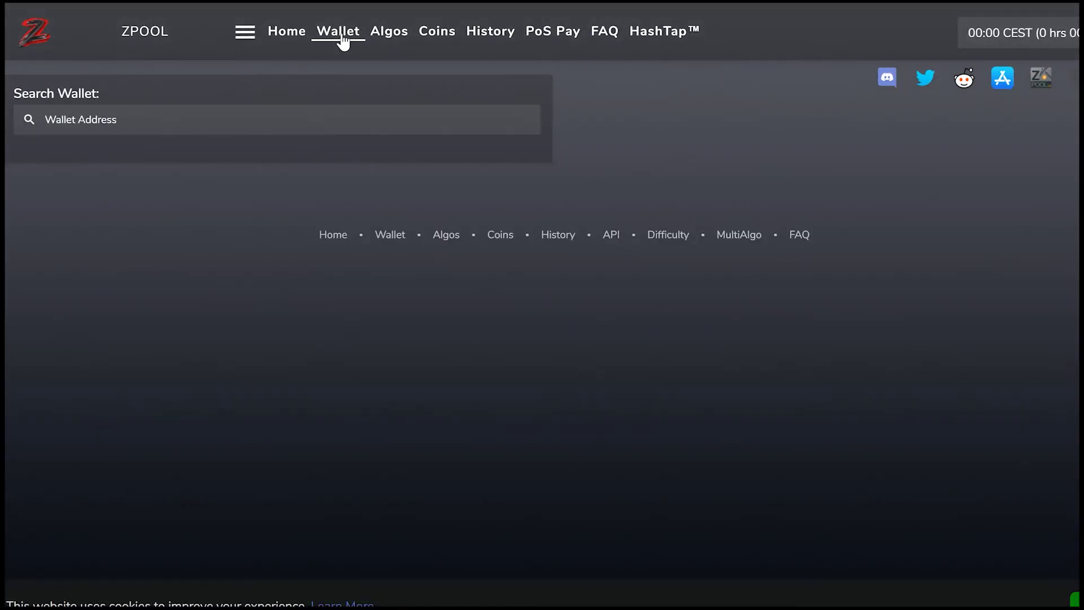
{"action": "left_click", "coordinate": [331, 122]}
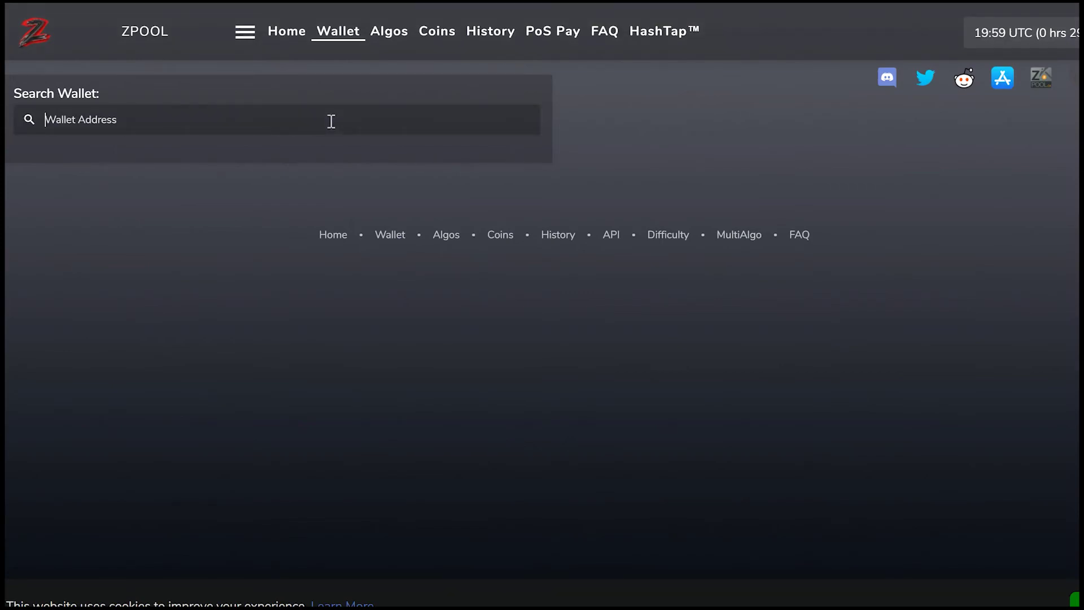
{"action": "type", "text": "c=LBC,zap=LBC"}
{"action": "key", "text": "BackSpace"}
{"action": "key", "text": "BackSpace"}
{"action": "key", "text": "BackSpace"}
{"action": "key", "text": "BackSpace"}
{"action": "key", "text": "BackSpace"}
{"action": "key", "text": "BackSpace"}
{"action": "key", "text": "BackSpace"}
{"action": "key", "text": "BackSpace"}
{"action": "key", "text": "BackSpace"}
{"action": "key", "text": "BackSpace"}
{"action": "key", "text": "BackSpace"}
{"action": "key", "text": "BackSpace"}
{"action": "key", "text": "BackSpace"}
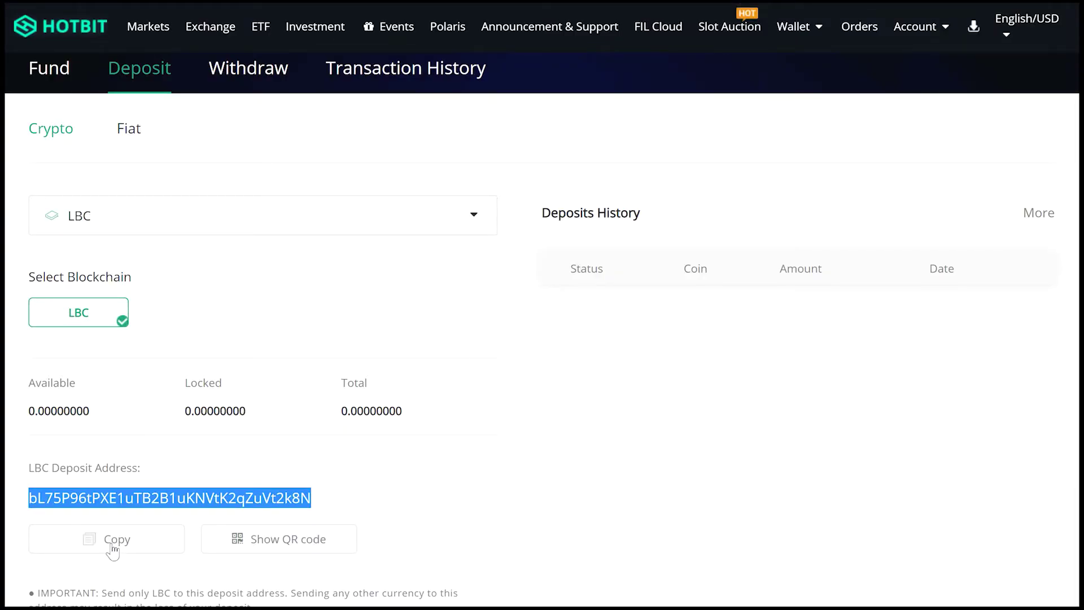
{"action": "left_click", "coordinate": [111, 545]}
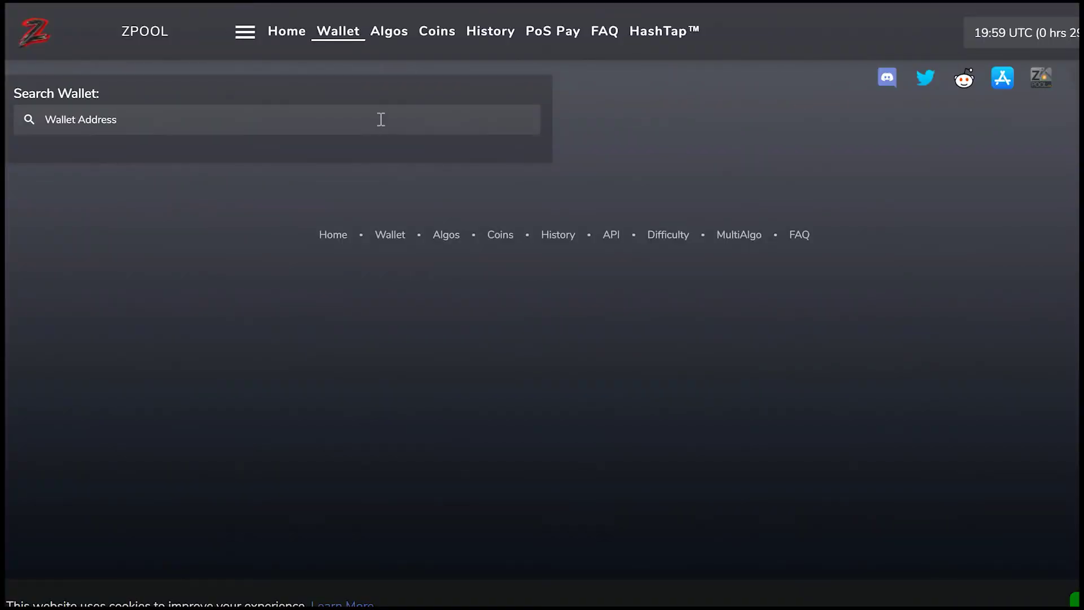
{"action": "left_click", "coordinate": [381, 119]}
{"action": "key", "text": "ctrl+v"}
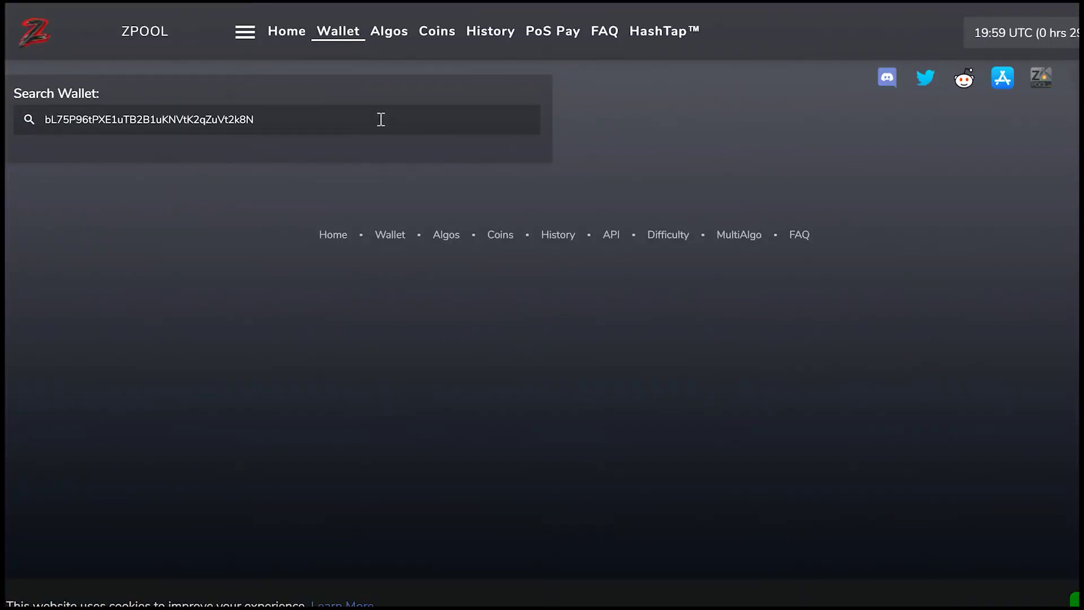
{"action": "key", "text": "Return"}
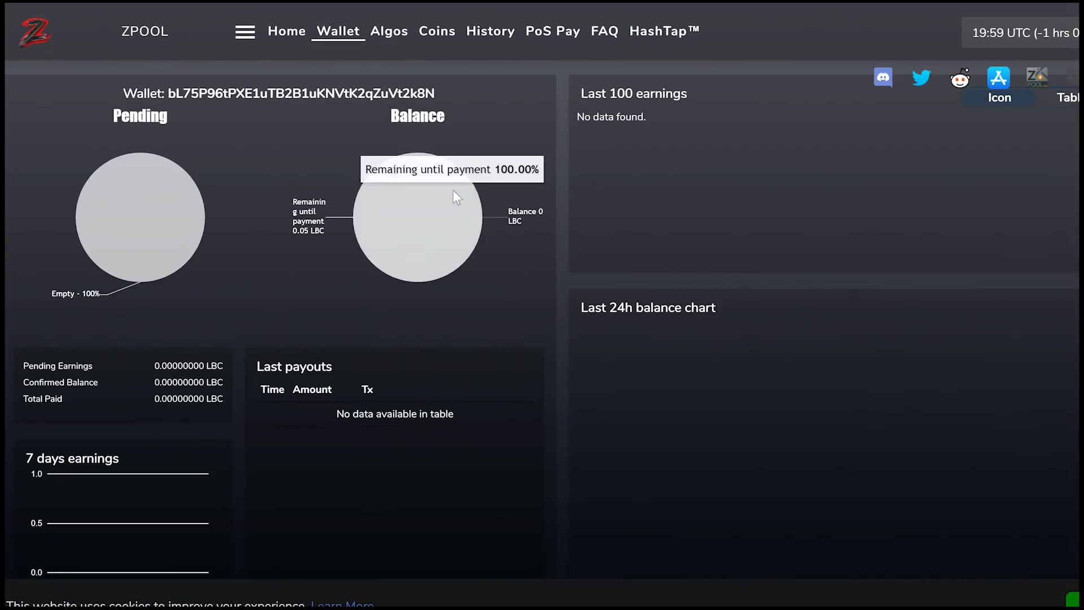
{"action": "scroll", "coordinate": [453, 190], "scroll_direction": "down", "scroll_amount": 4}
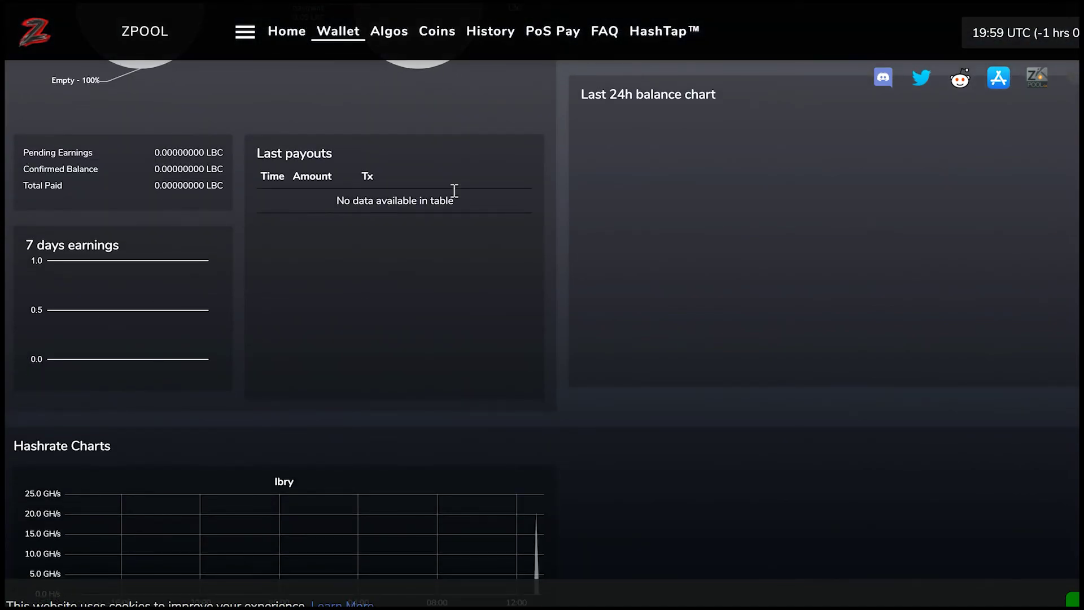
{"action": "scroll", "coordinate": [685, 411], "scroll_direction": "down", "scroll_amount": 5}
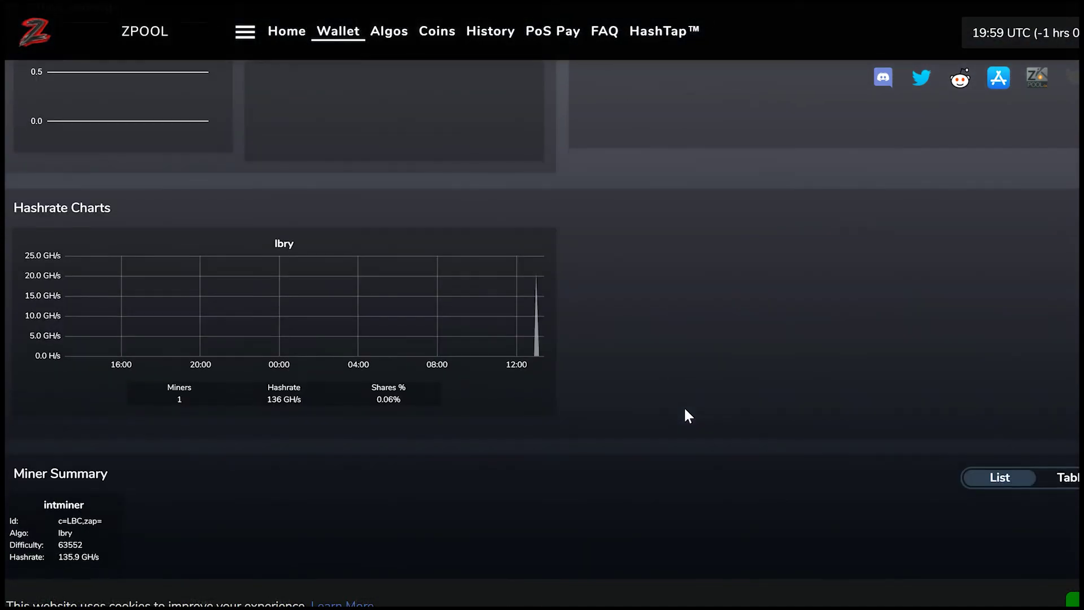
{"action": "scroll", "coordinate": [685, 410], "scroll_direction": "down", "scroll_amount": 2}
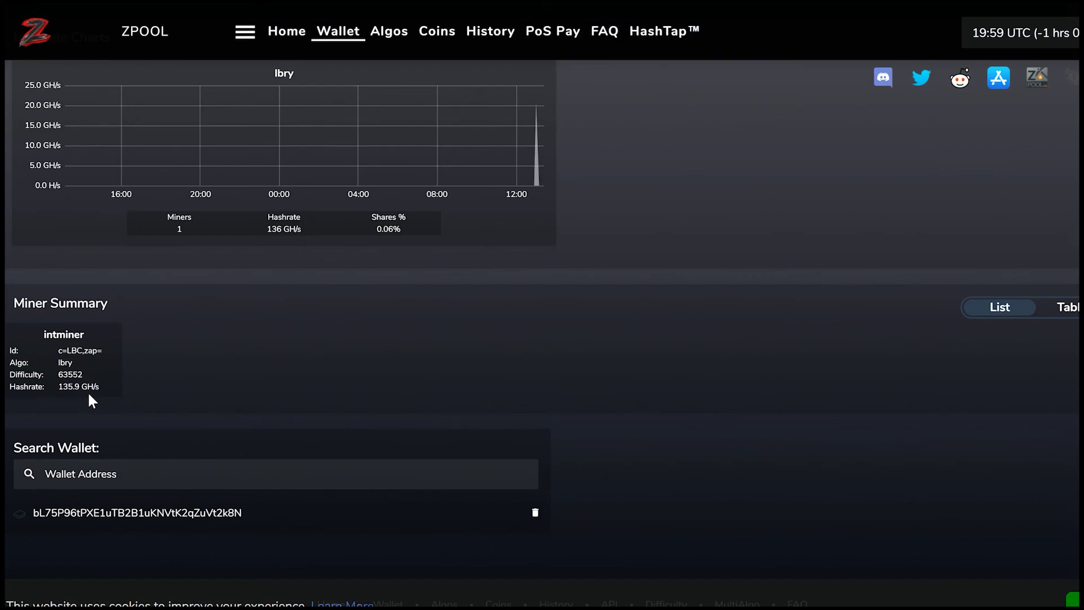
{"action": "scroll", "coordinate": [275, 323], "scroll_direction": "up", "scroll_amount": 3}
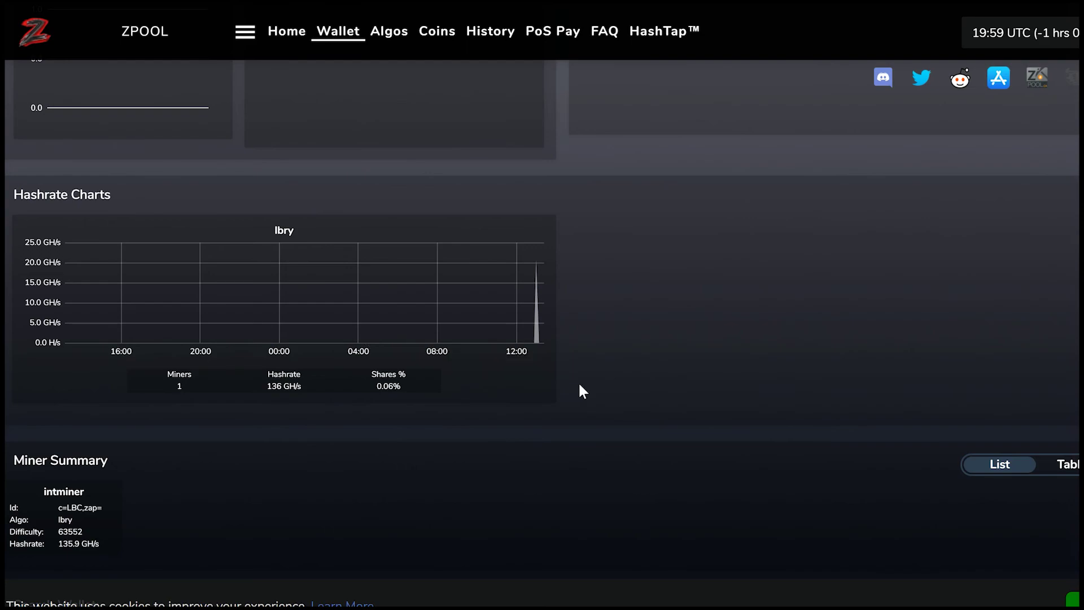
{"action": "scroll", "coordinate": [633, 300], "scroll_direction": "up", "scroll_amount": 4}
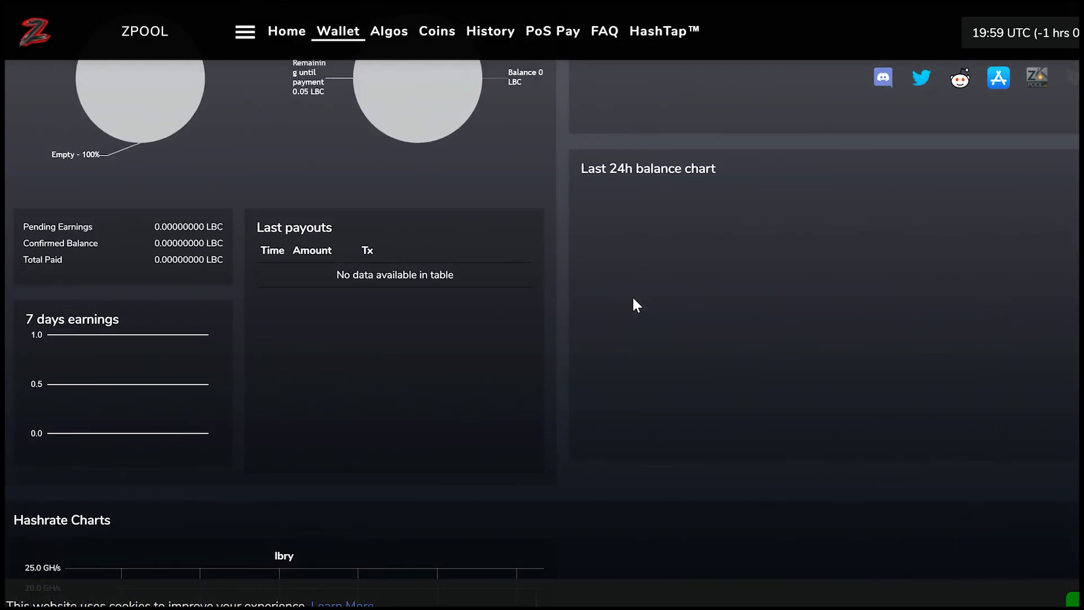
{"action": "scroll", "coordinate": [633, 299], "scroll_direction": "down", "scroll_amount": 5}
{"action": "scroll", "coordinate": [632, 296], "scroll_direction": "up", "scroll_amount": 1}
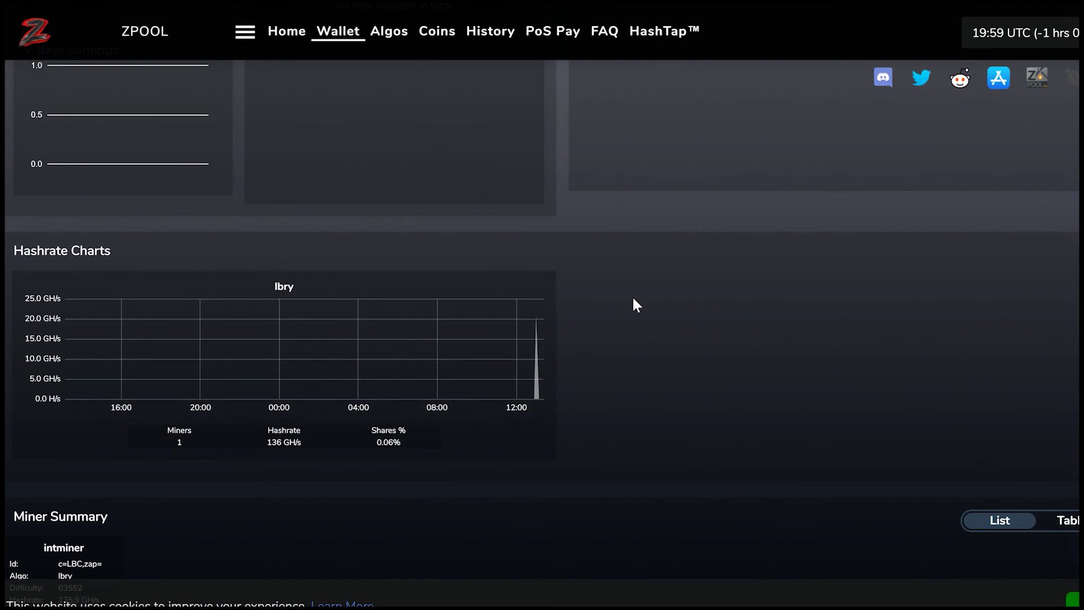
{"action": "scroll", "coordinate": [633, 299], "scroll_direction": "up", "scroll_amount": 3}
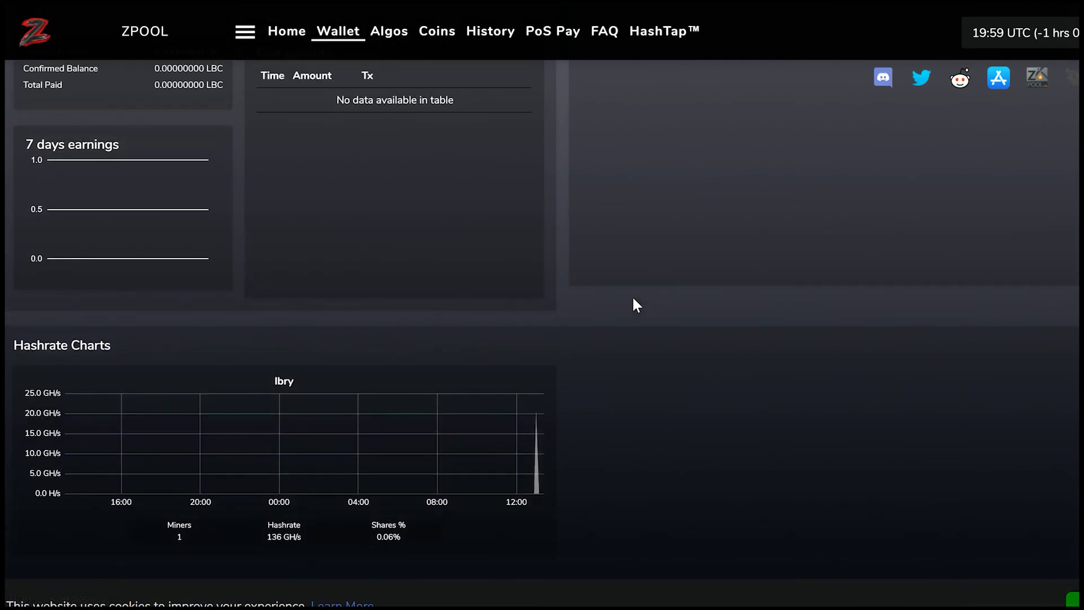
{"action": "scroll", "coordinate": [633, 299], "scroll_direction": "up", "scroll_amount": 1}
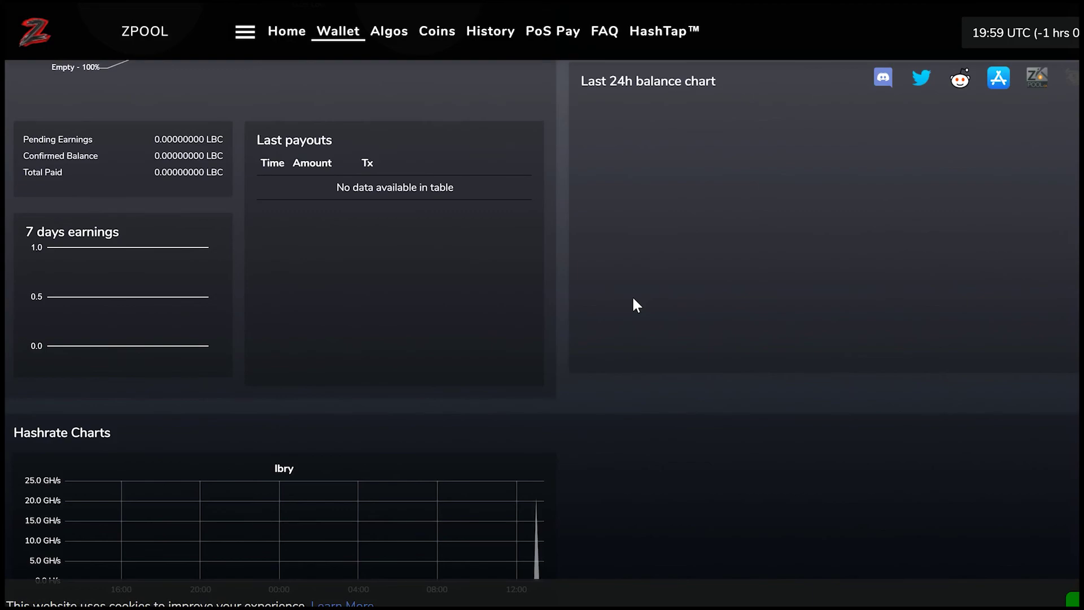
{"action": "scroll", "coordinate": [633, 300], "scroll_direction": "up", "scroll_amount": 1}
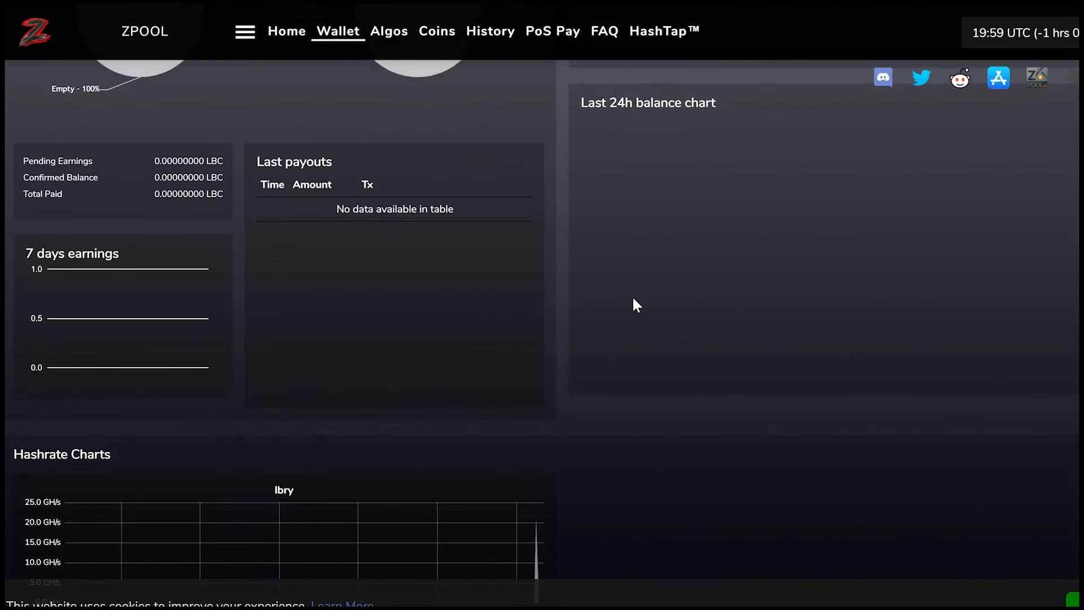
{"action": "scroll", "coordinate": [633, 299], "scroll_direction": "up", "scroll_amount": 2}
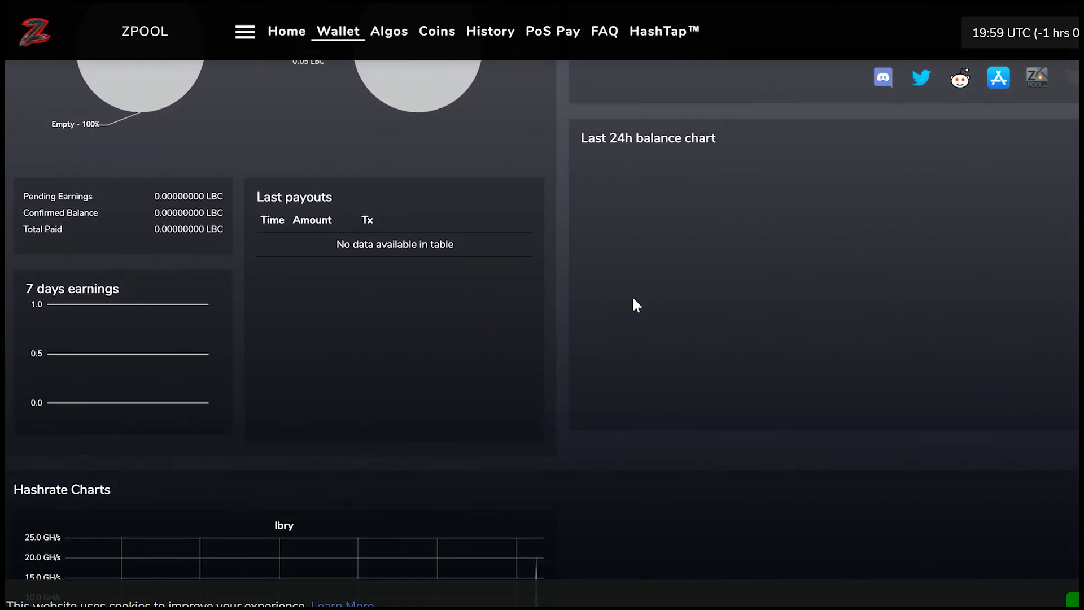